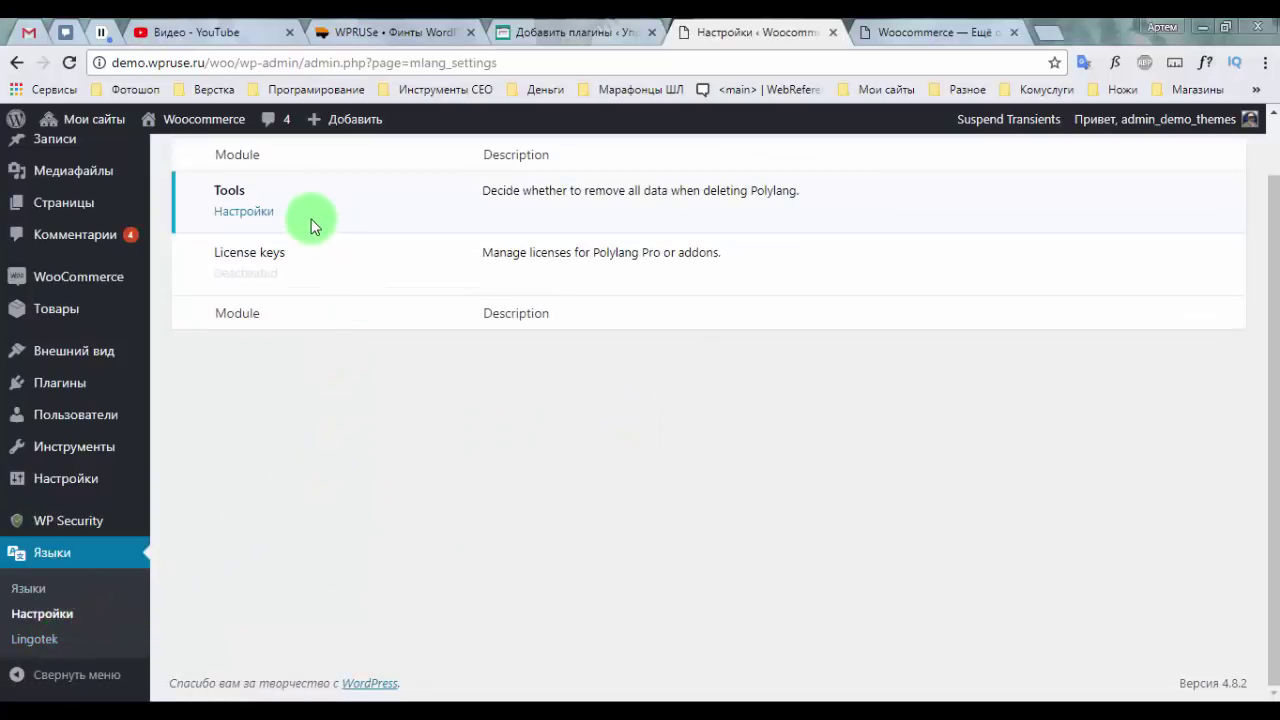
pyautogui.scroll(1, 415, 320)
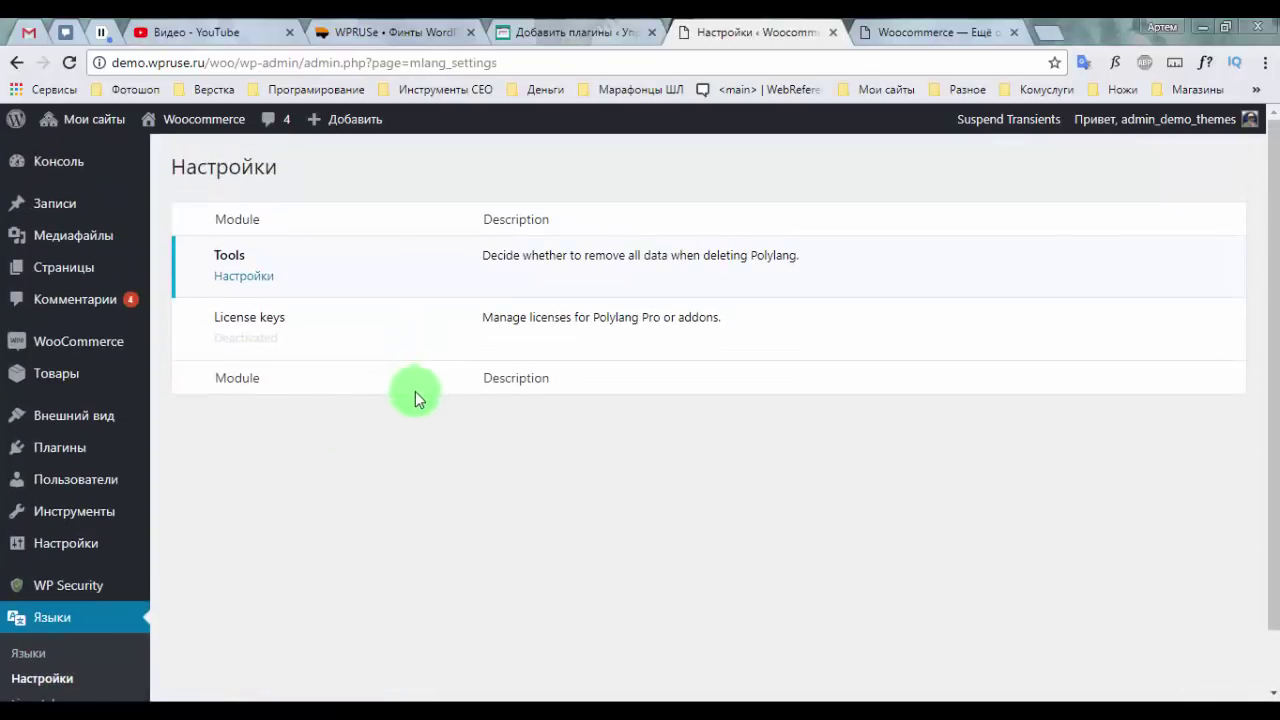
pyautogui.click(415, 398)
pyautogui.scroll(-1, 393, 422)
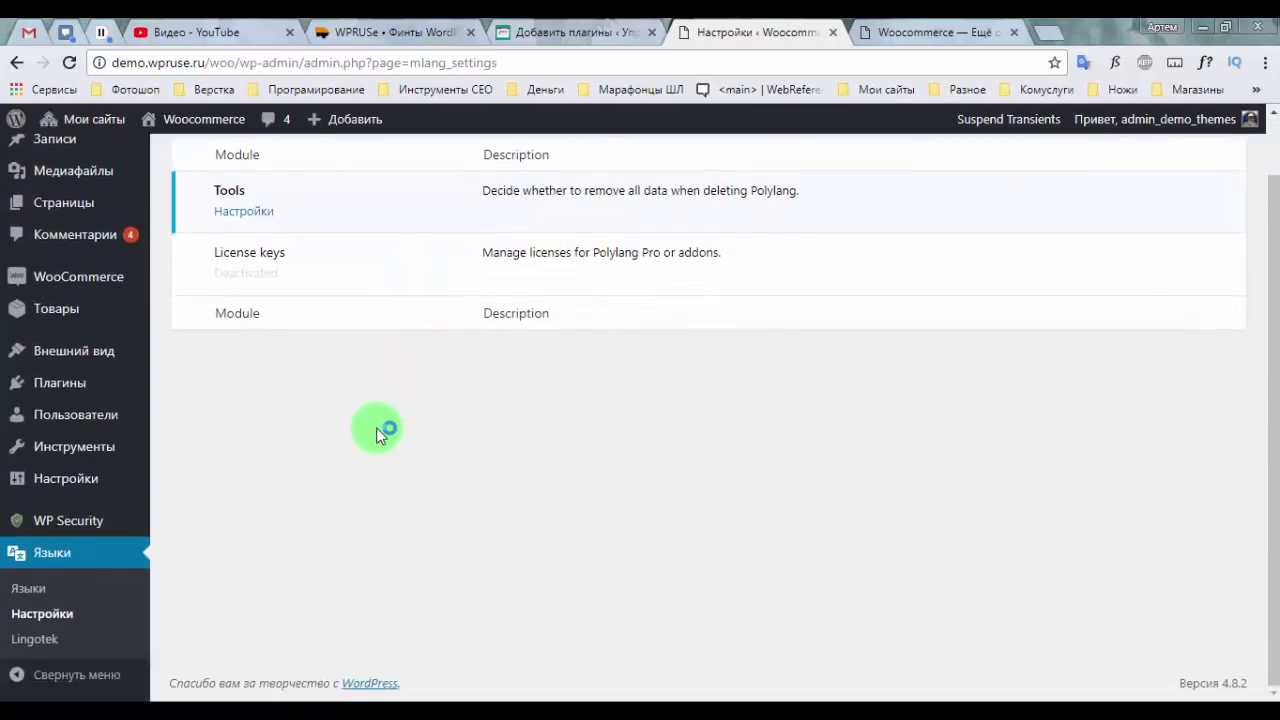
# Step: Add Русский (ru_RU) as a new site language, with its order in the language switcher set to 1
pyautogui.click(100, 586)
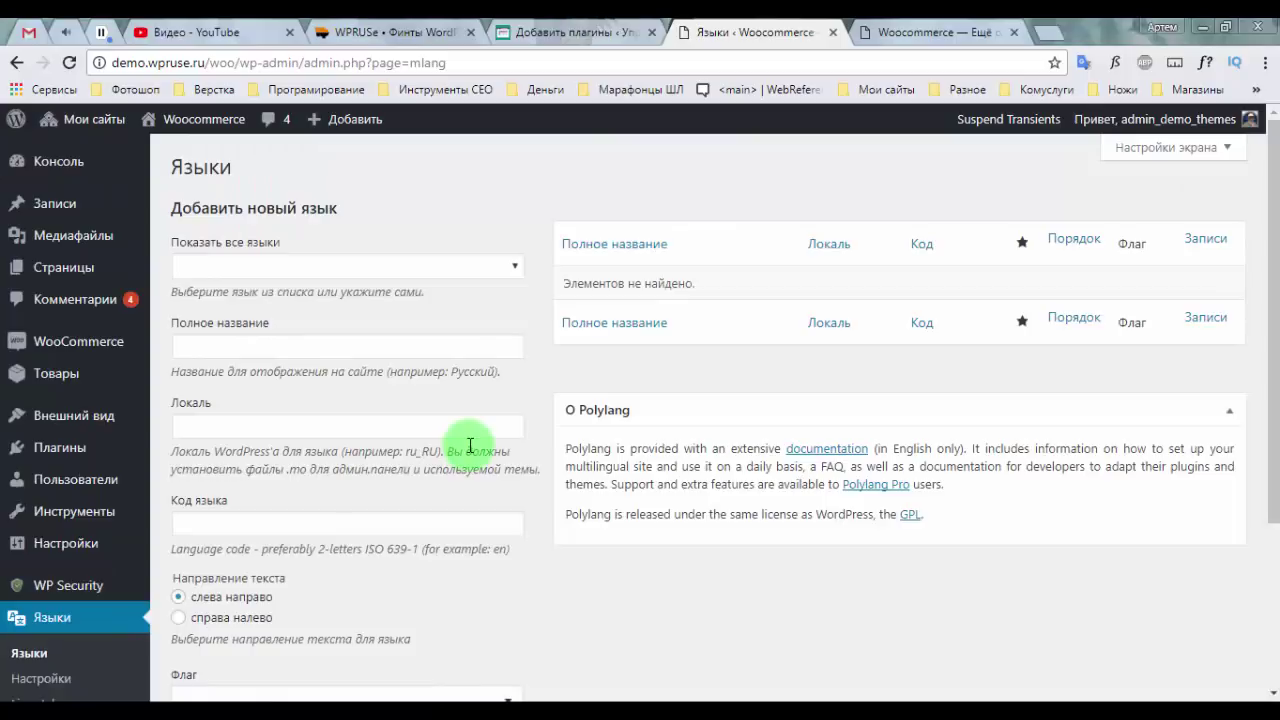
pyautogui.click(408, 276)
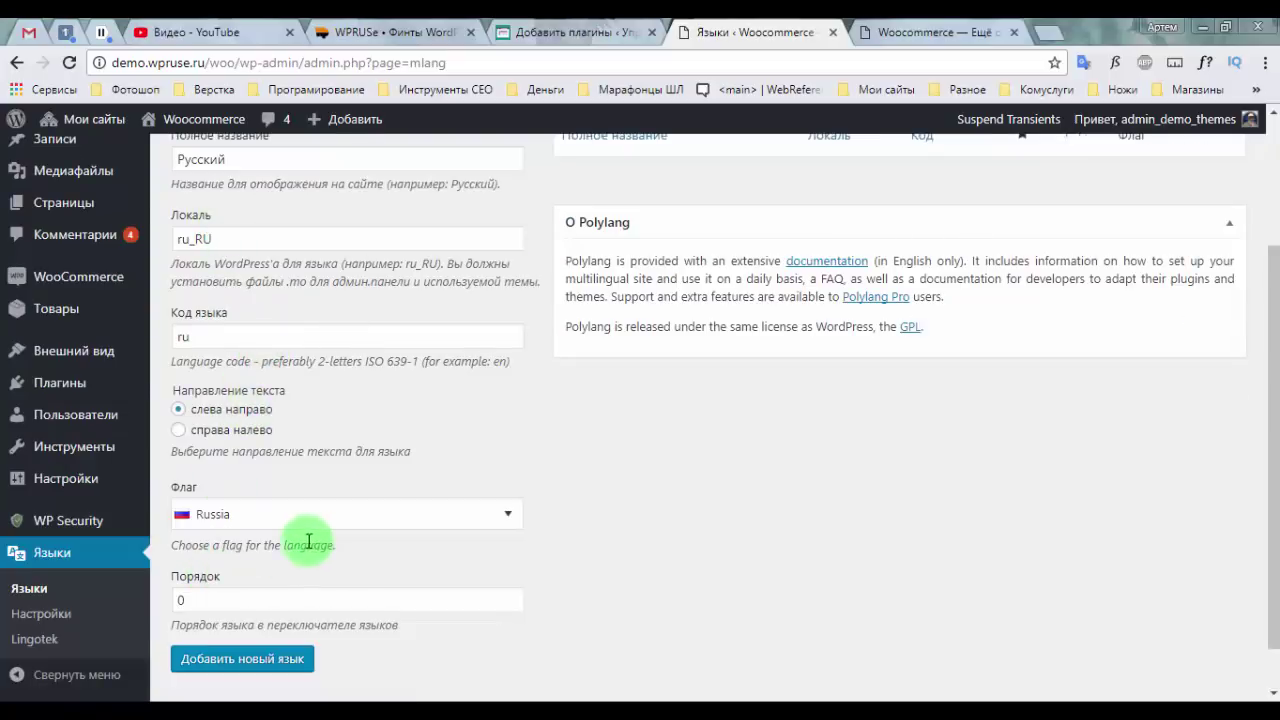
pyautogui.scroll(2, 357, 309)
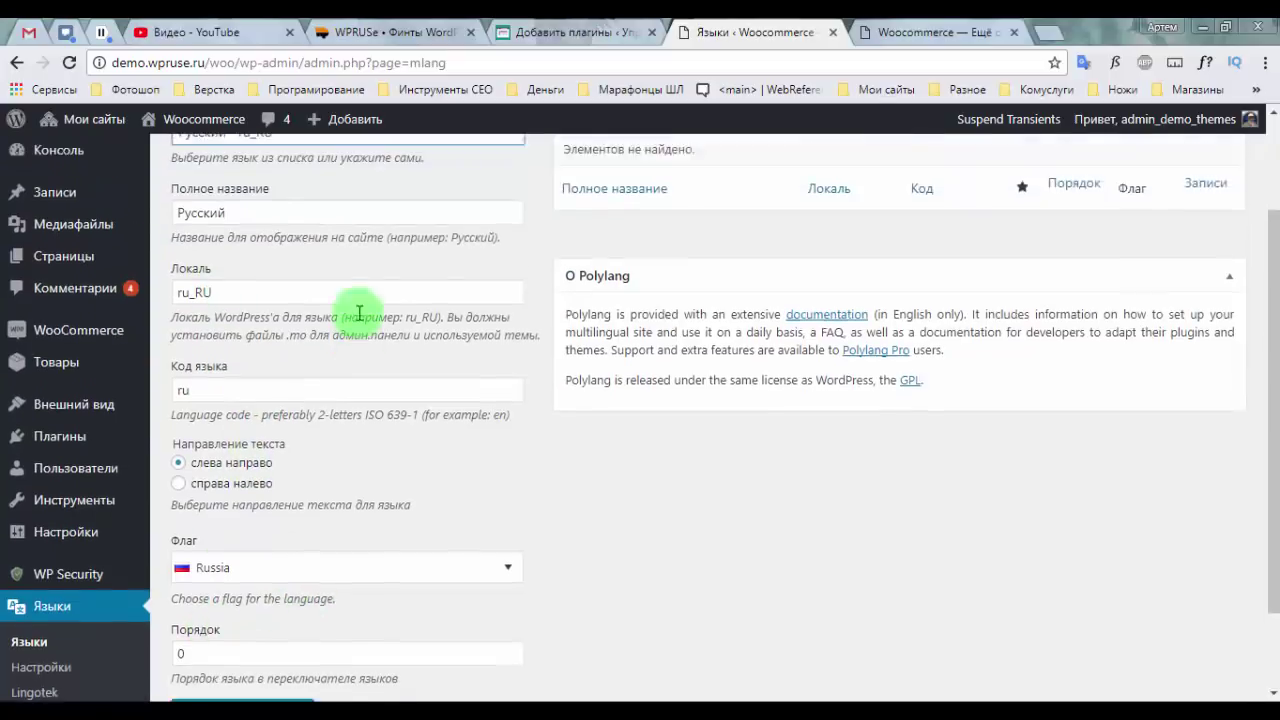
pyautogui.scroll(-2, 310, 405)
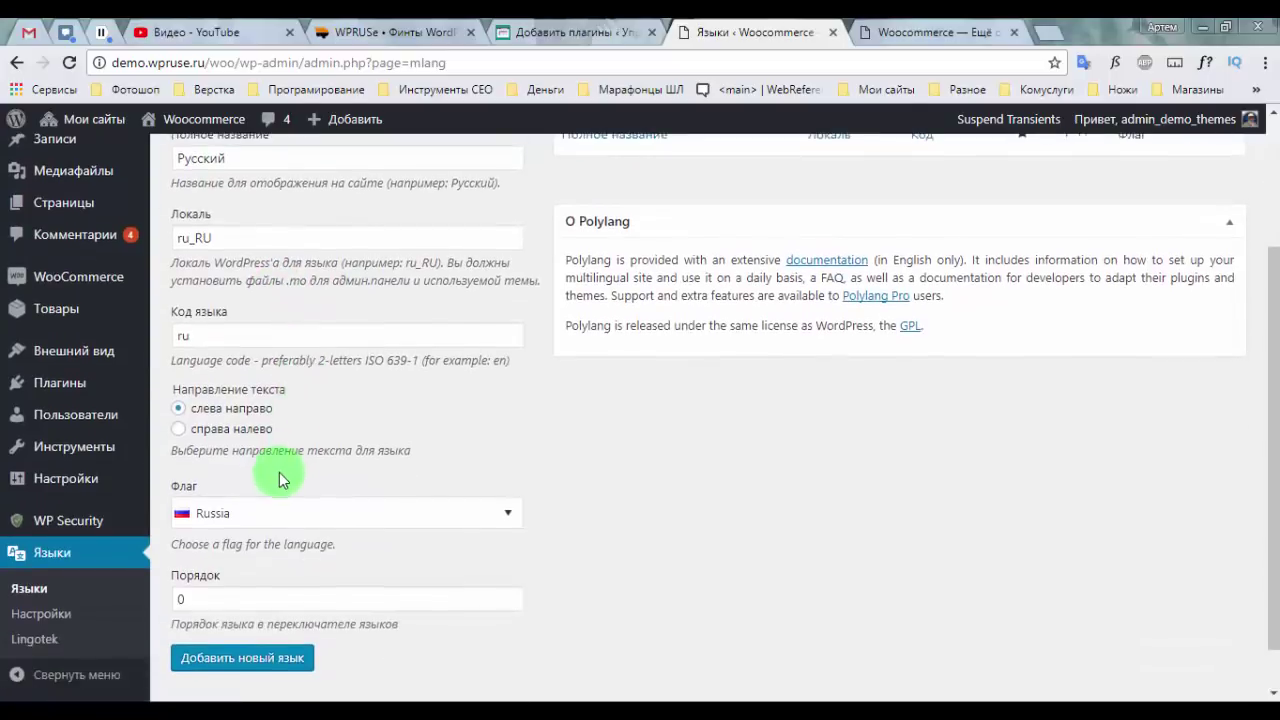
pyautogui.scroll(-1, 240, 505)
pyautogui.doubleClick(200, 545)
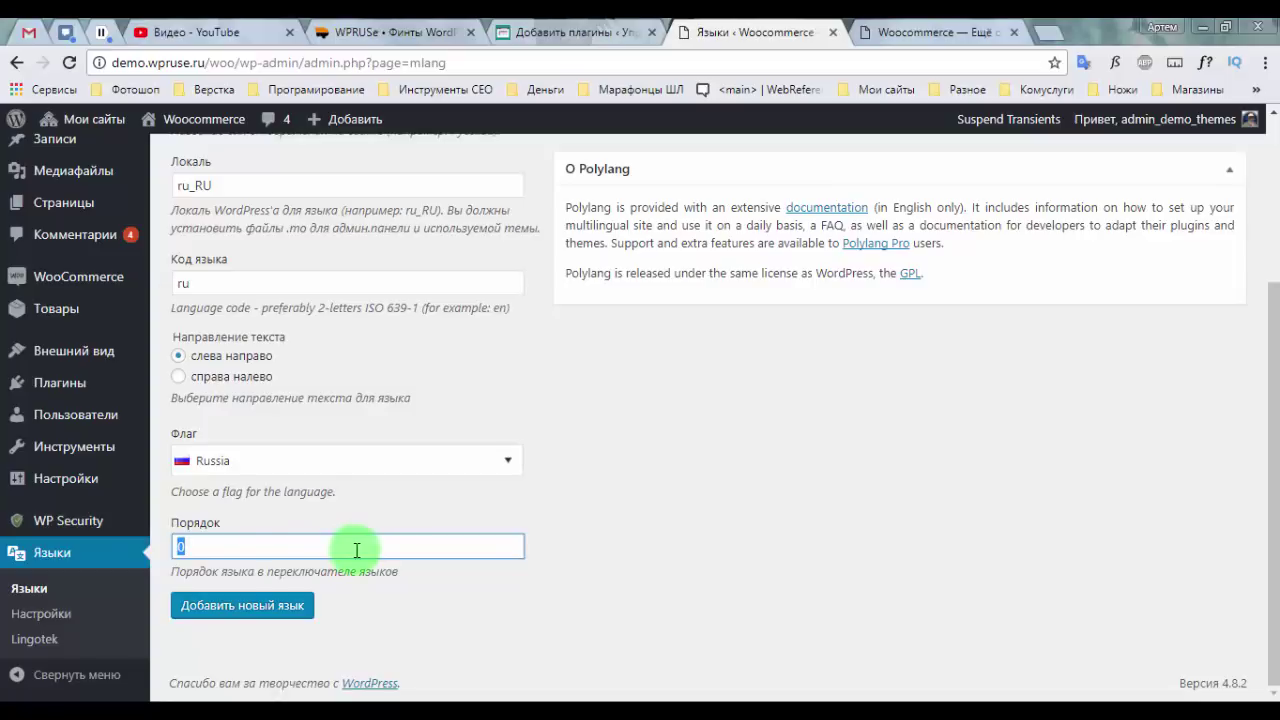
pyautogui.write('1')
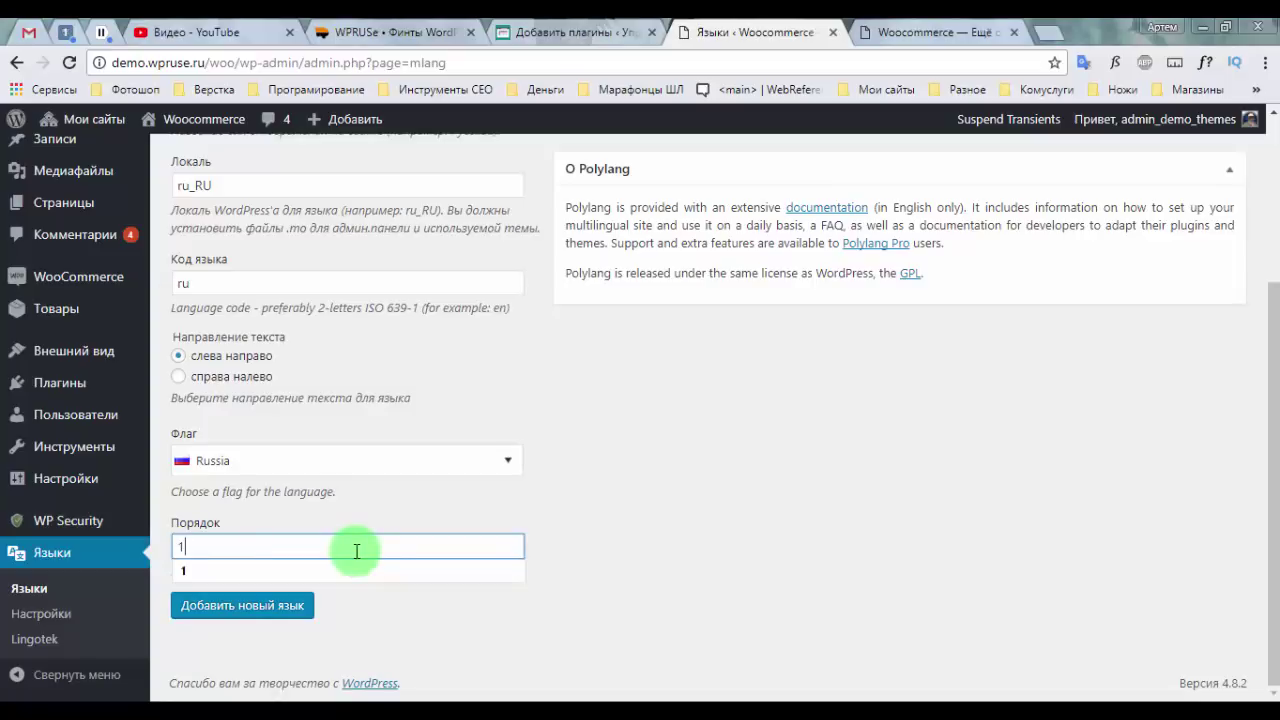
pyautogui.click(300, 609)
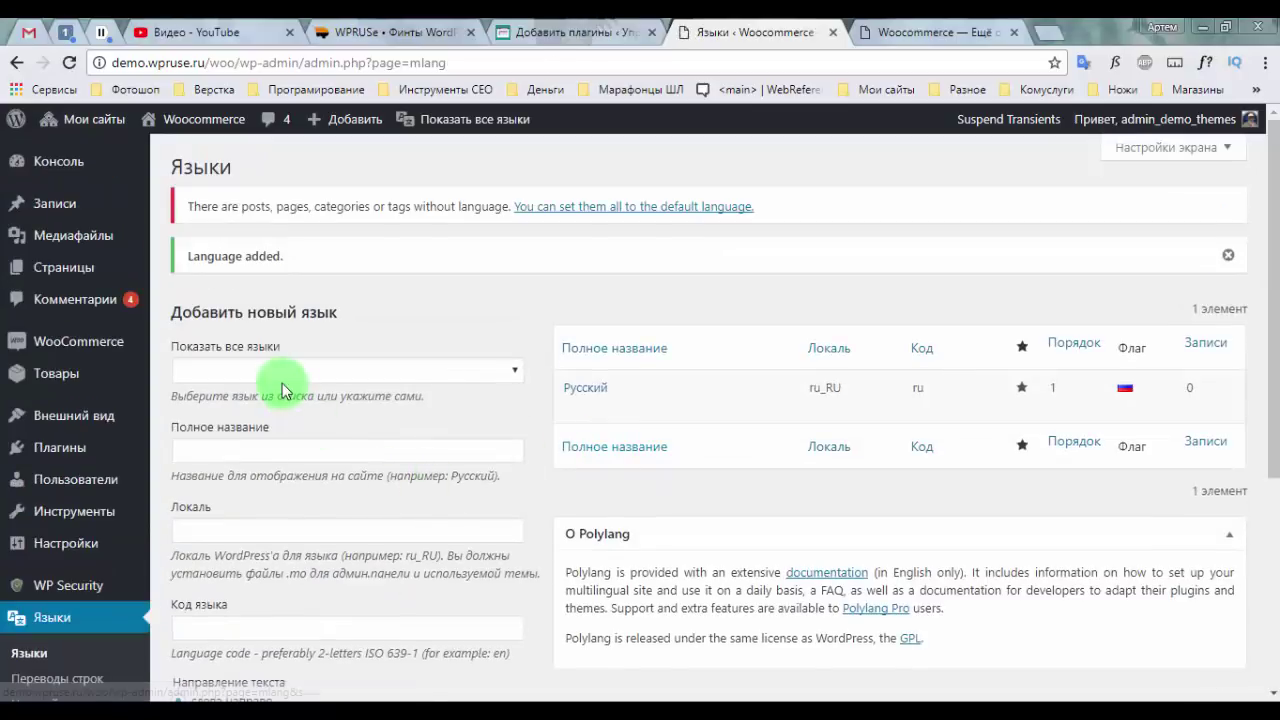
# Step: Add English (en_GB) as a second site language with the United Kingdom flag
pyautogui.click(280, 371)
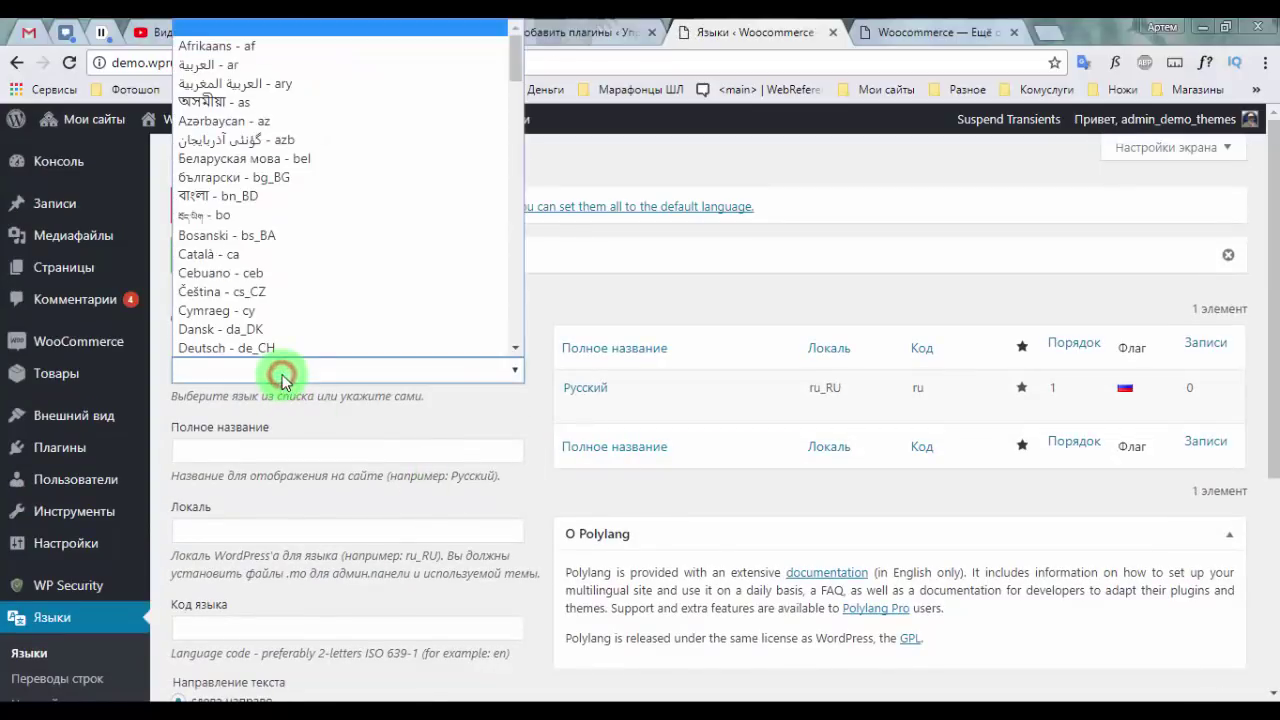
pyautogui.scroll(-2, 310, 343)
pyautogui.scroll(-3, 310, 340)
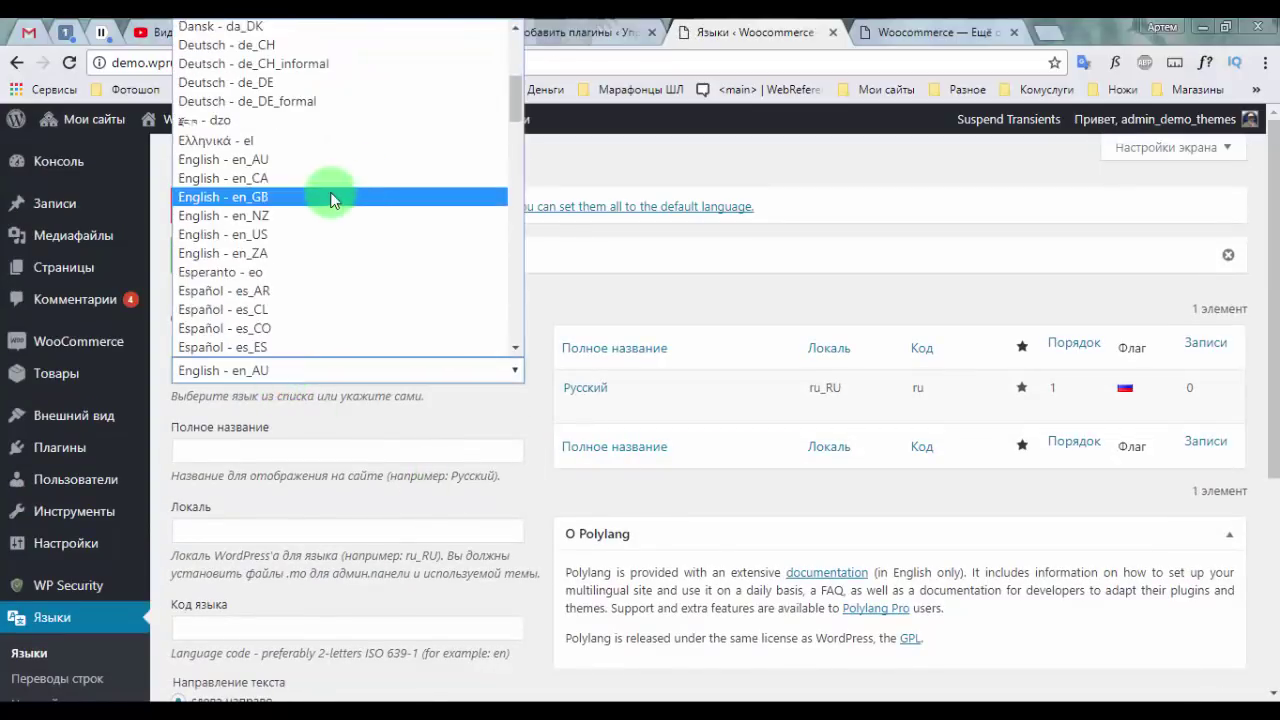
pyautogui.moveTo(517, 103); pyautogui.dragTo(512, 119)
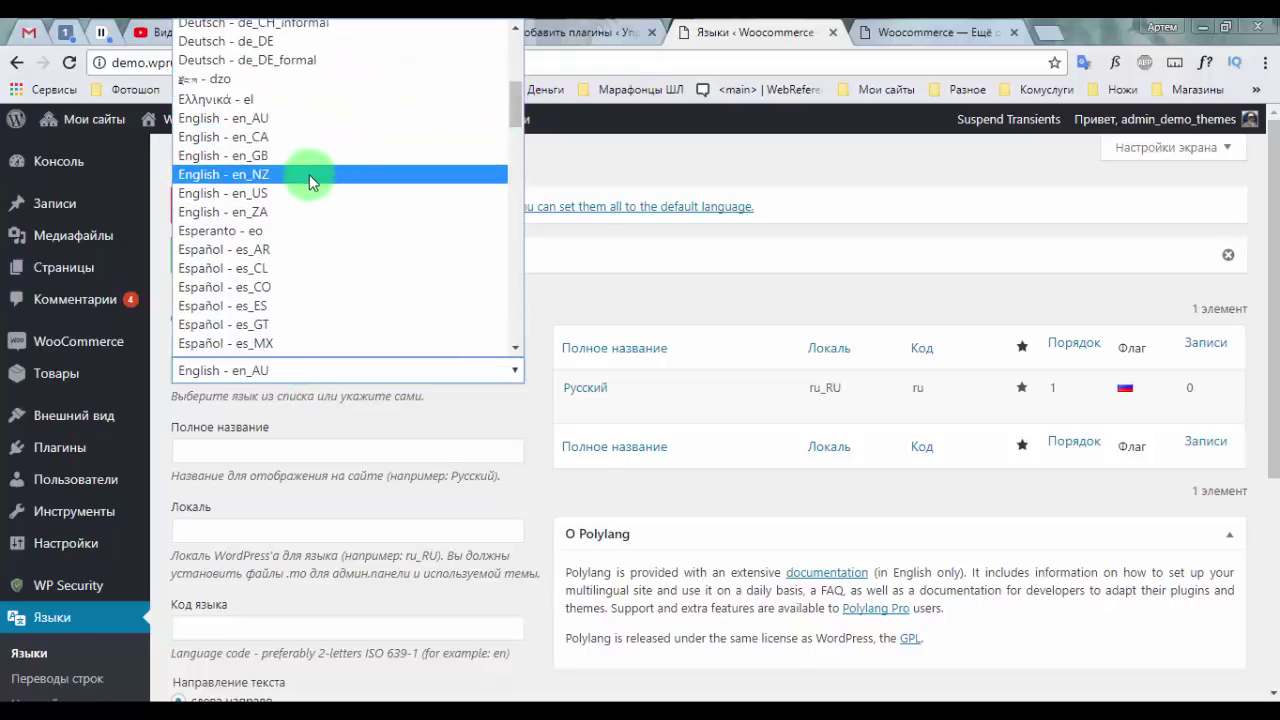
pyautogui.click(290, 155)
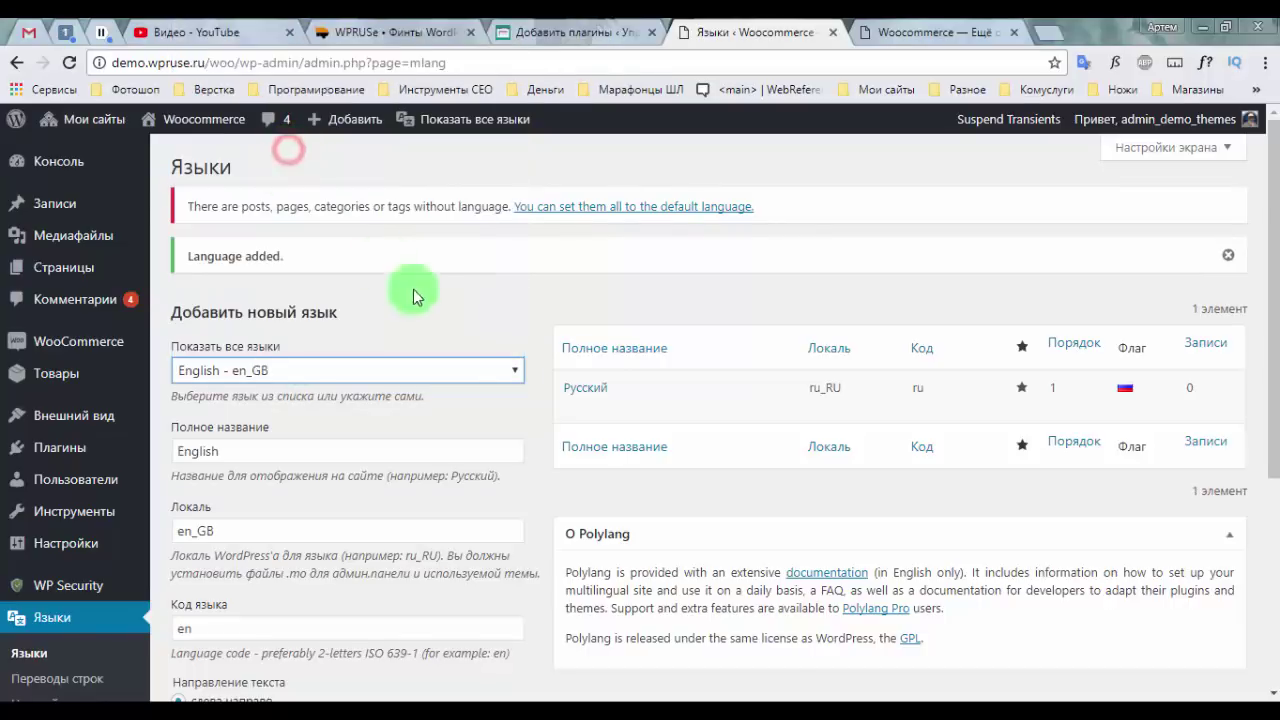
pyautogui.scroll(-3, 416, 380)
pyautogui.scroll(3, 416, 365)
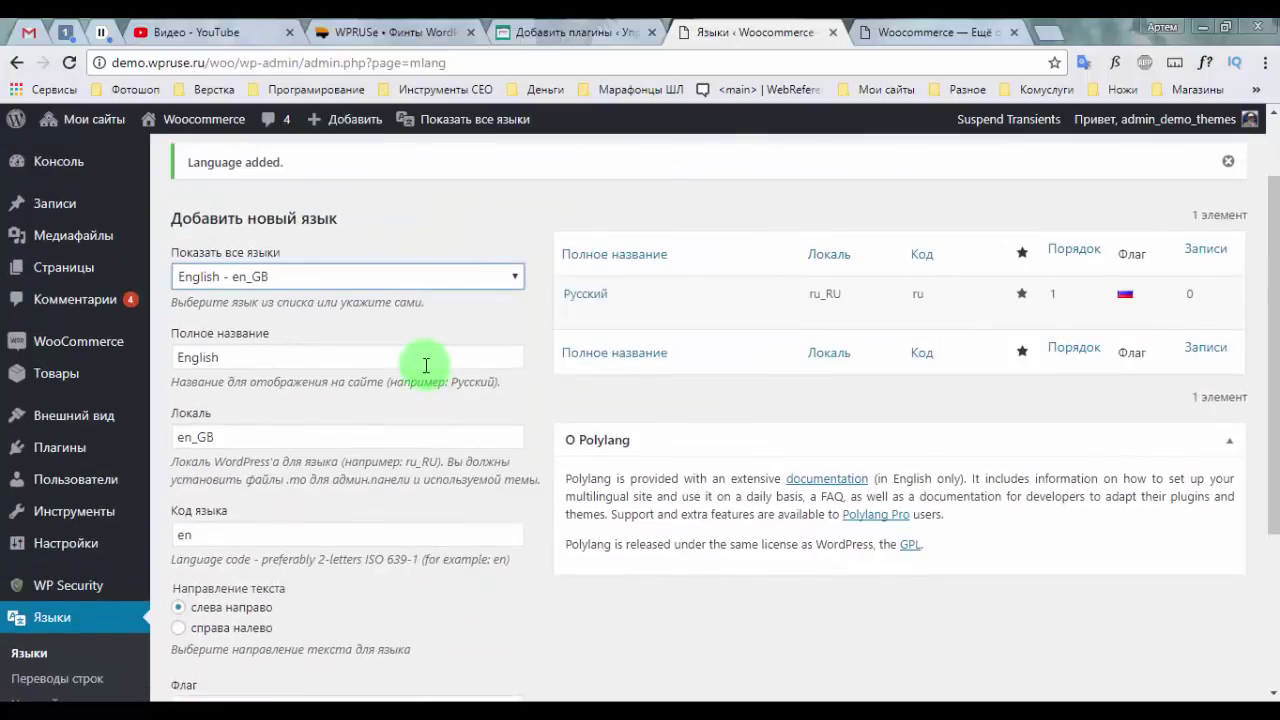
pyautogui.scroll(-3, 395, 363)
pyautogui.click(285, 670)
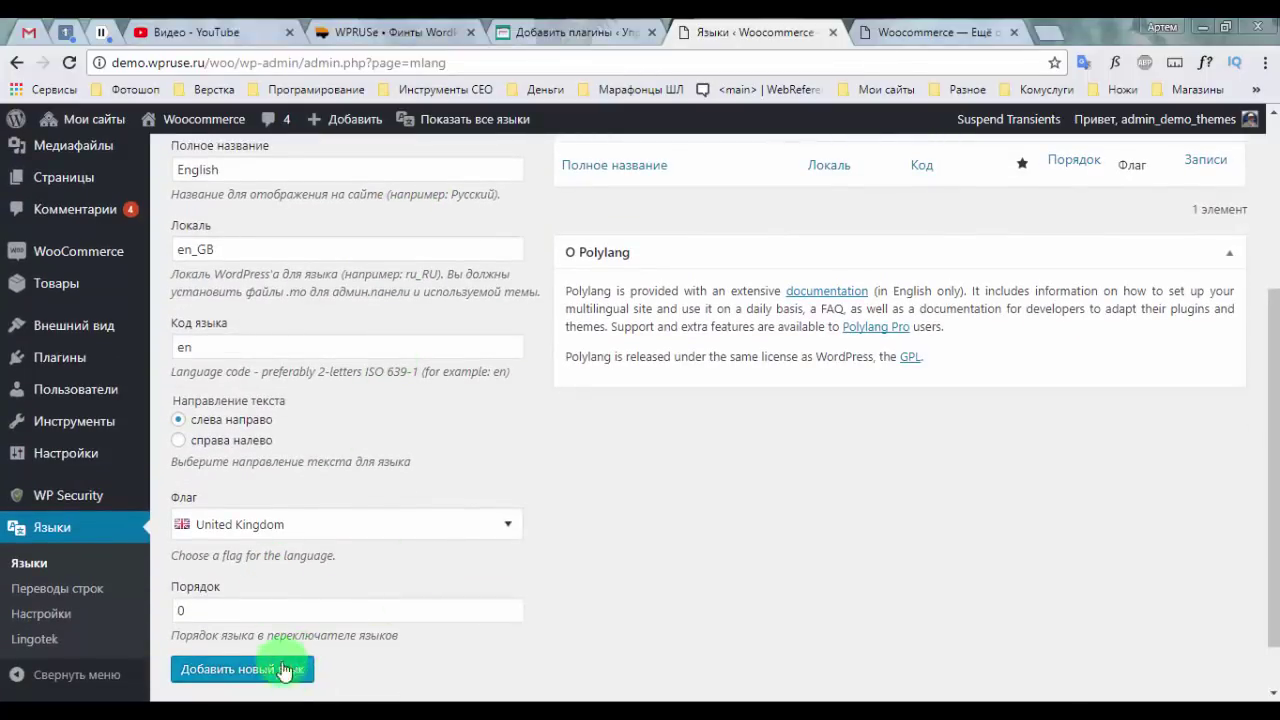
pyautogui.click(297, 523)
pyautogui.click(298, 524)
pyautogui.click(255, 667)
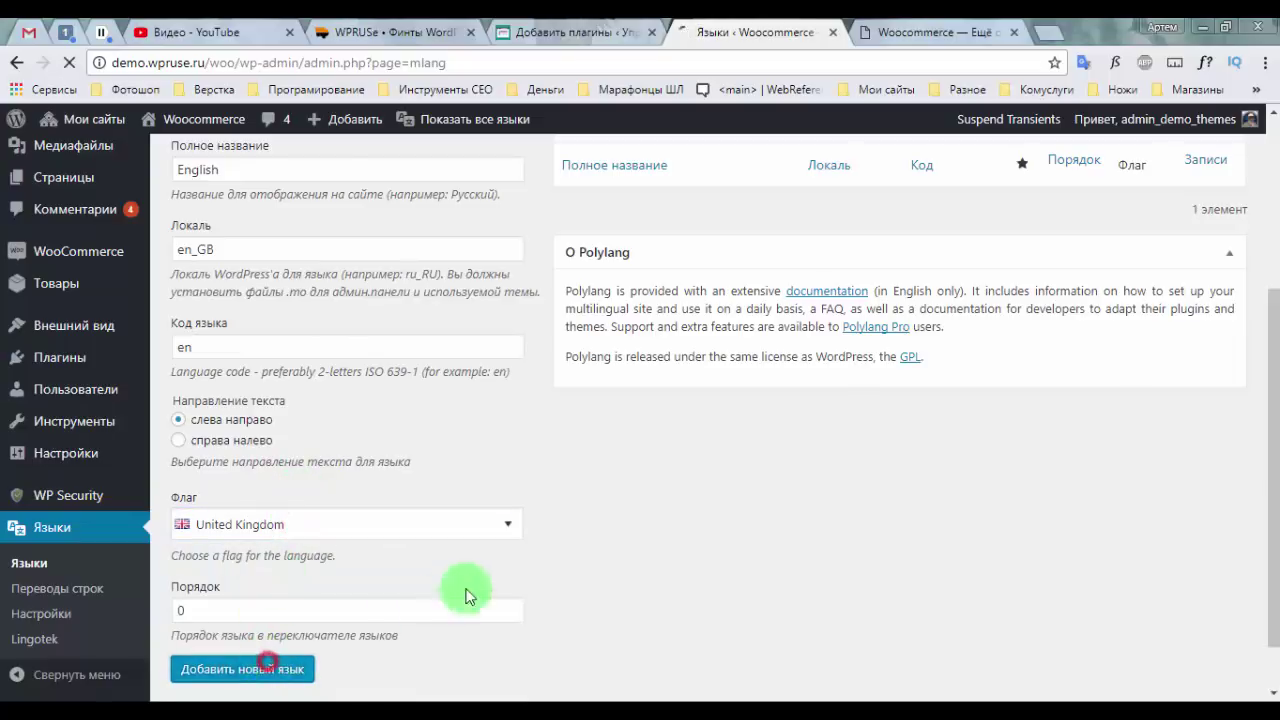
pyautogui.scroll(-2, 740, 260)
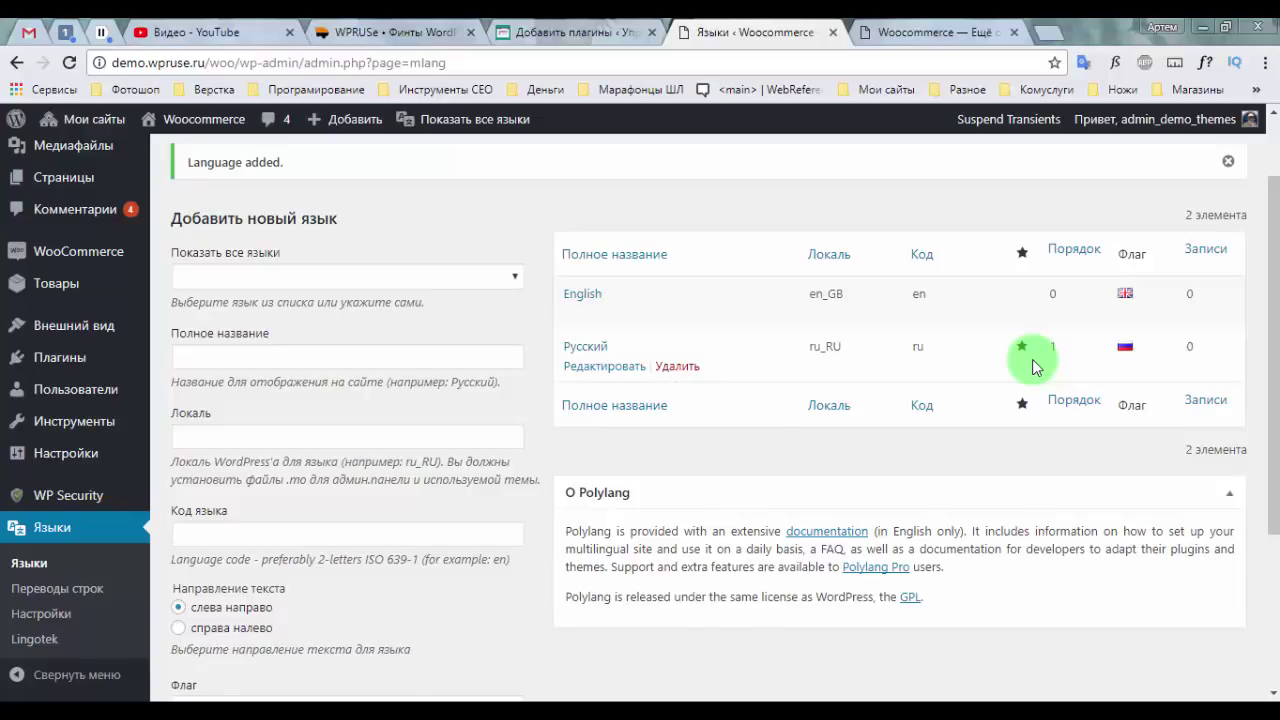
pyautogui.click(1033, 361)
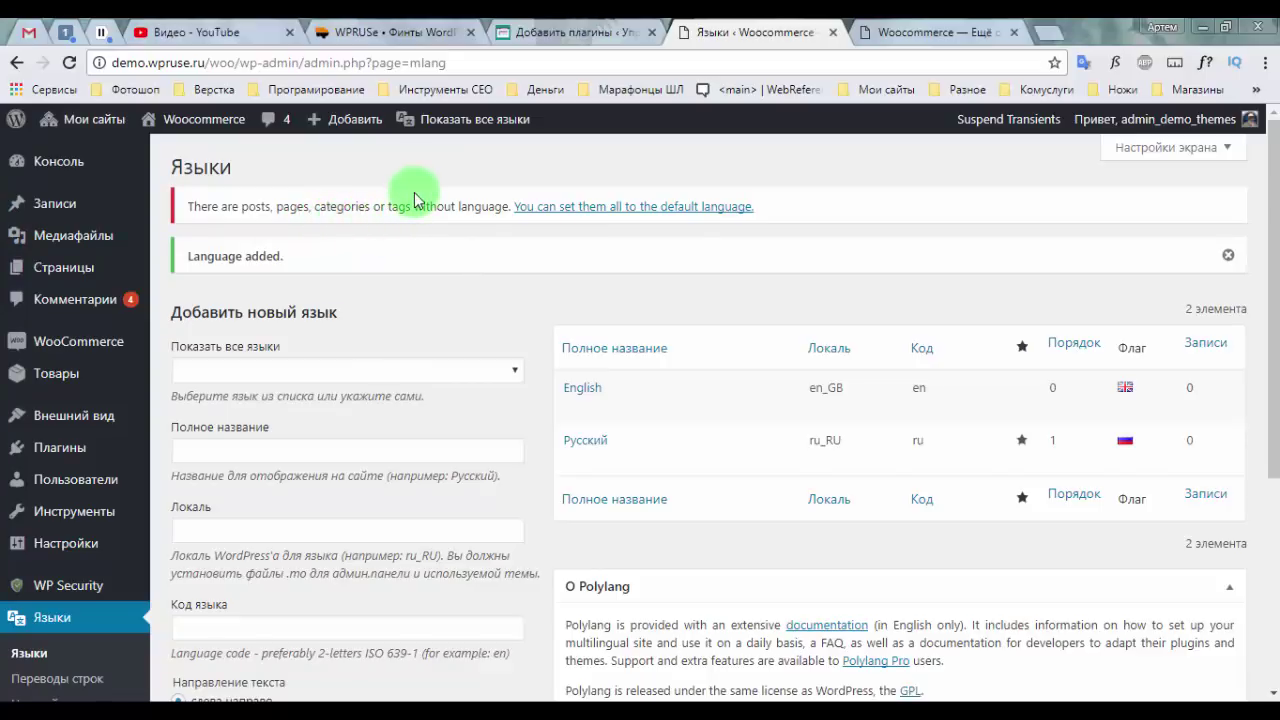
# Step: Open the posts list in a separate browser tab and look through its entries and columns
pyautogui.rightClick(158, 201)
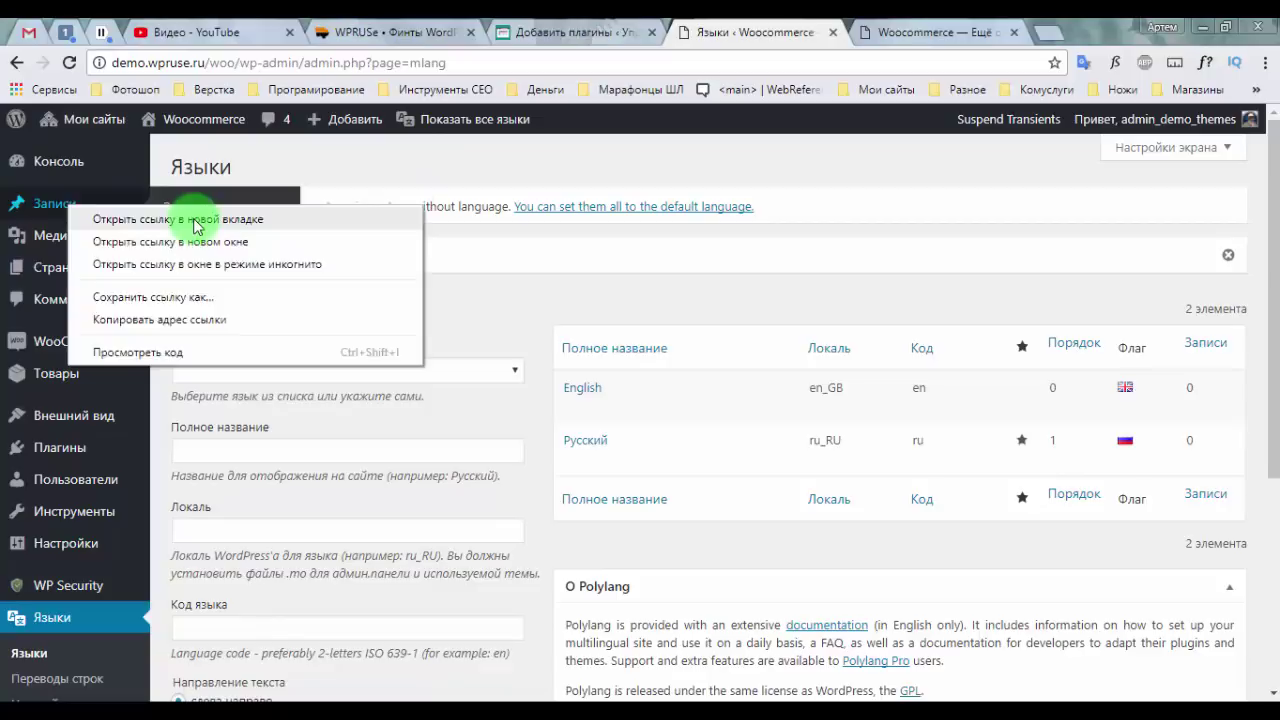
pyautogui.click(190, 214)
pyautogui.click(843, 32)
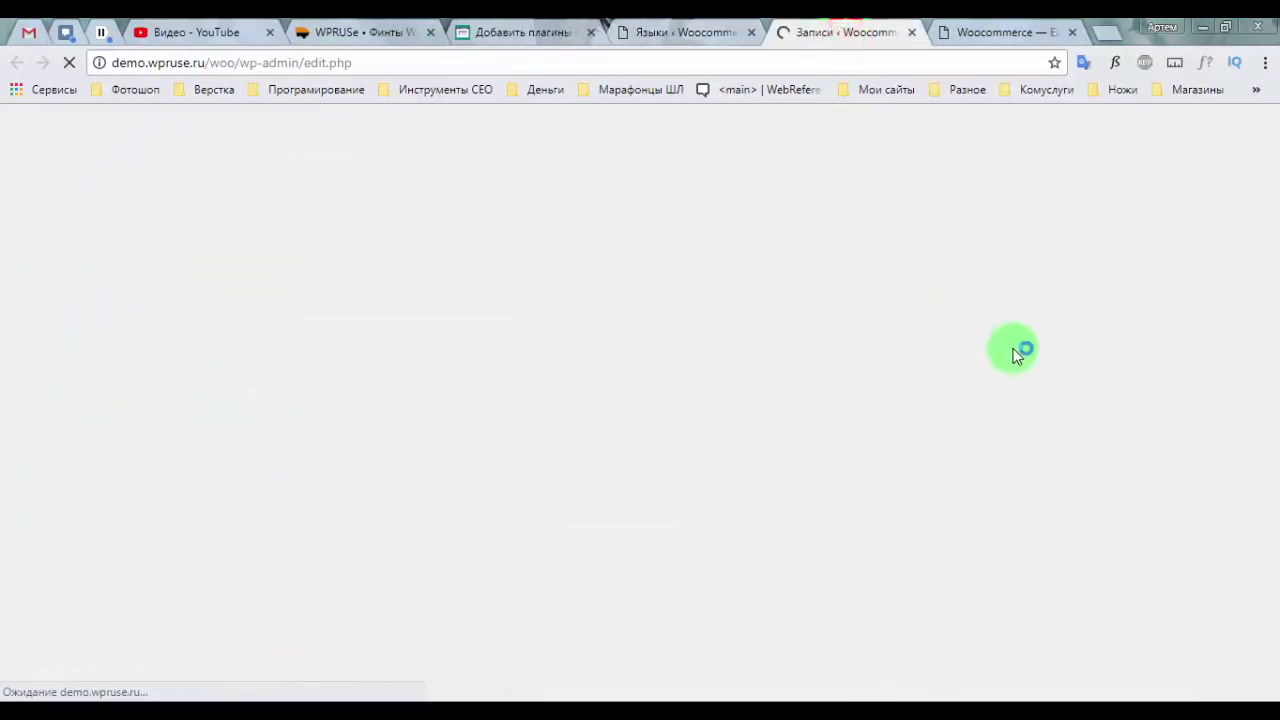
pyautogui.scroll(-15, 1086, 557)
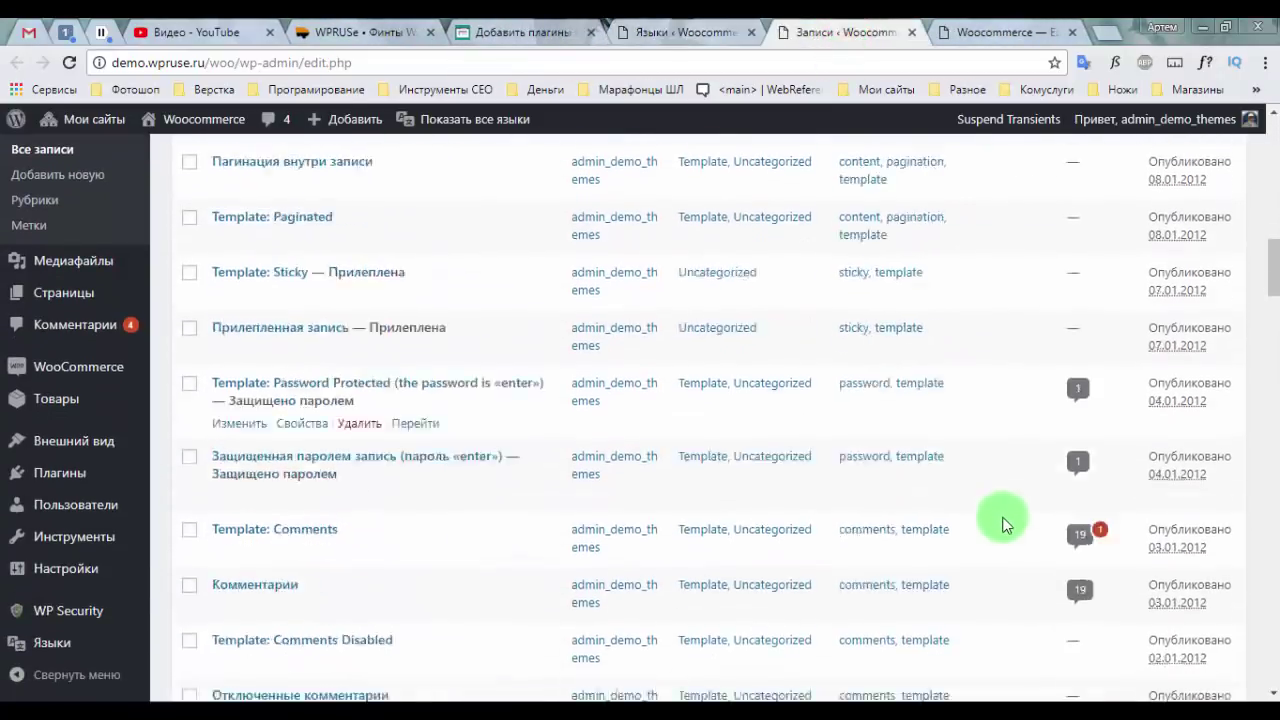
# Step: Assign the default language to all posts, pages, categories and tags without a language, and reload the posts list
pyautogui.click(680, 32)
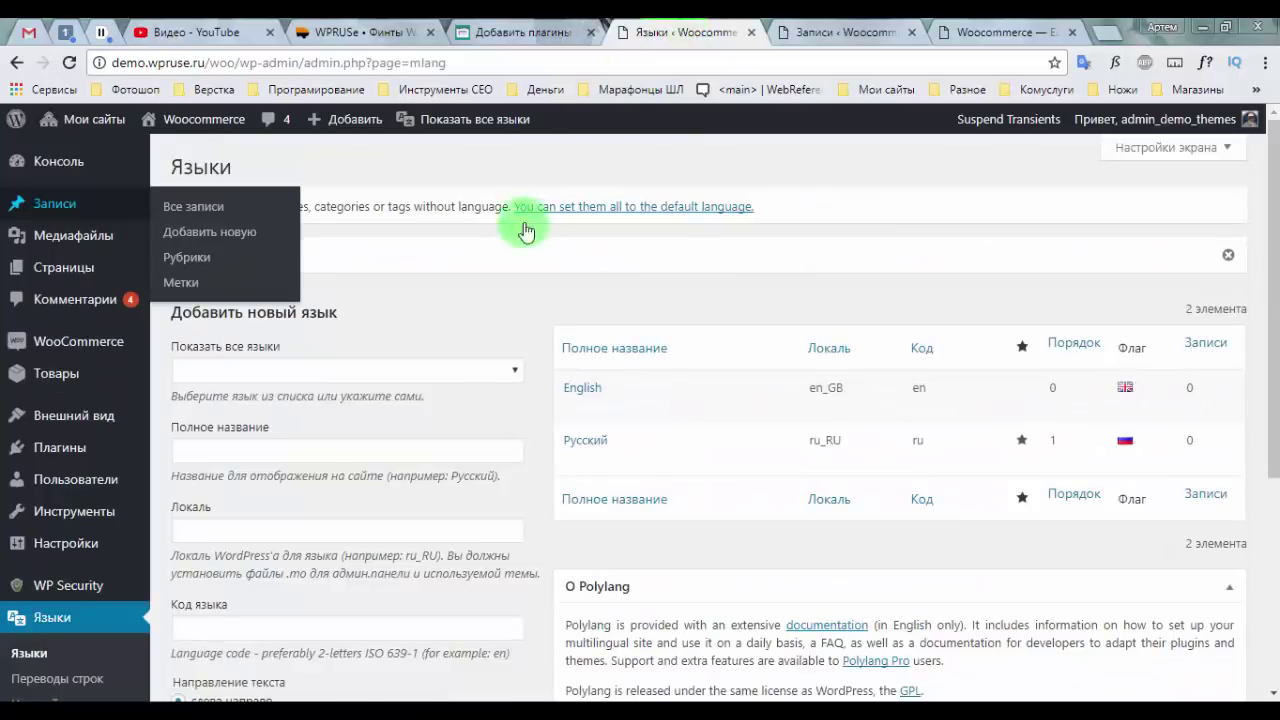
pyautogui.click(650, 206)
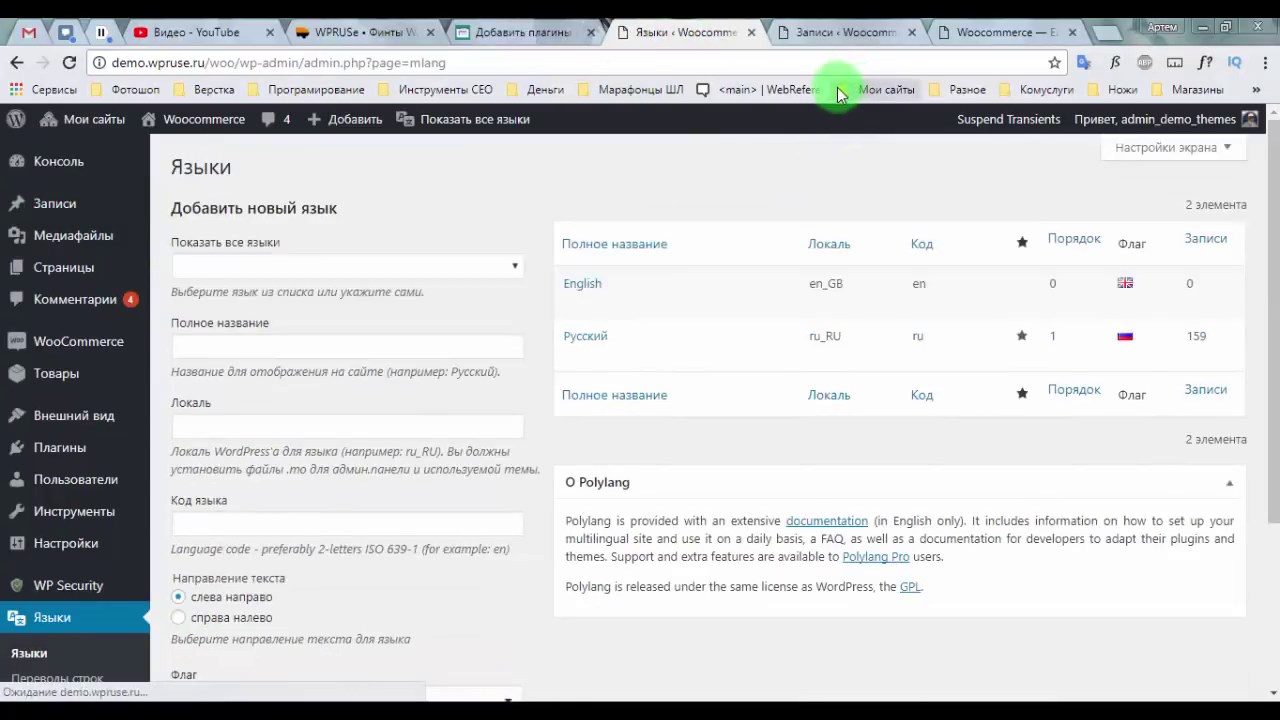
pyautogui.click(835, 32)
pyautogui.click(69, 62)
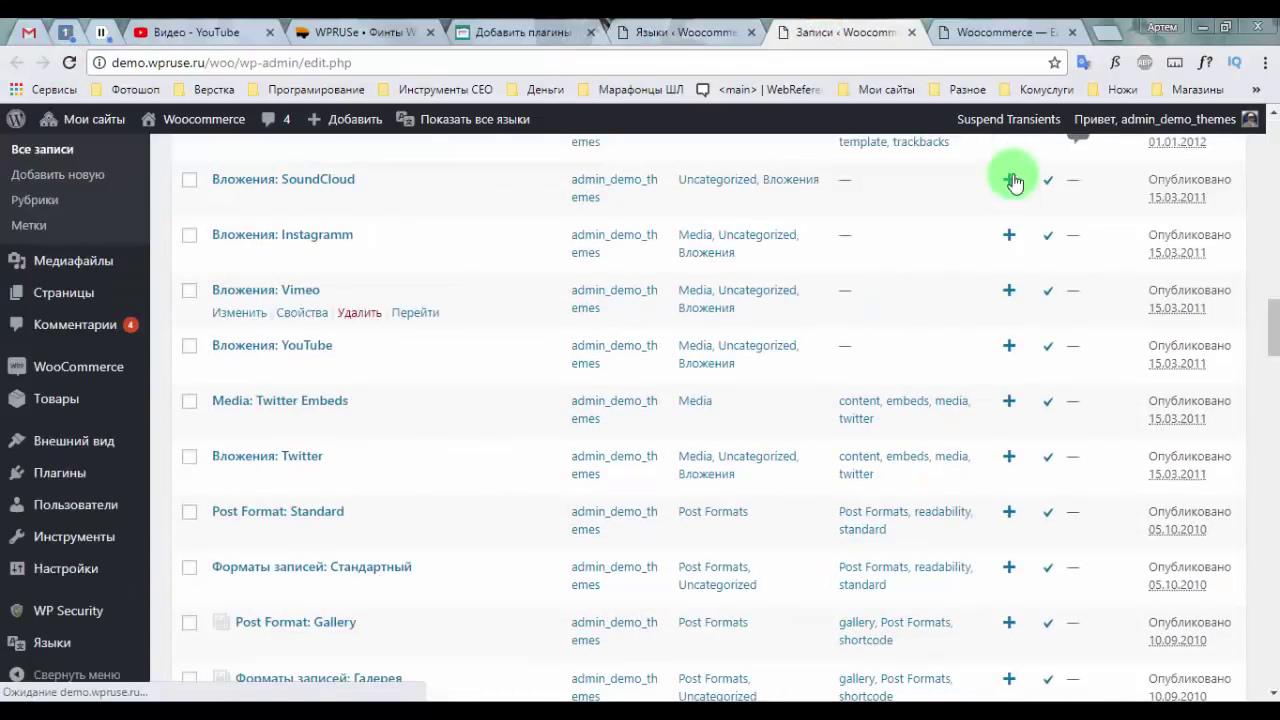
# Step: Examine the English and Russian translation columns across the posts list
pyautogui.scroll(2, 1110, 292)
pyautogui.scroll(4, 1063, 200)
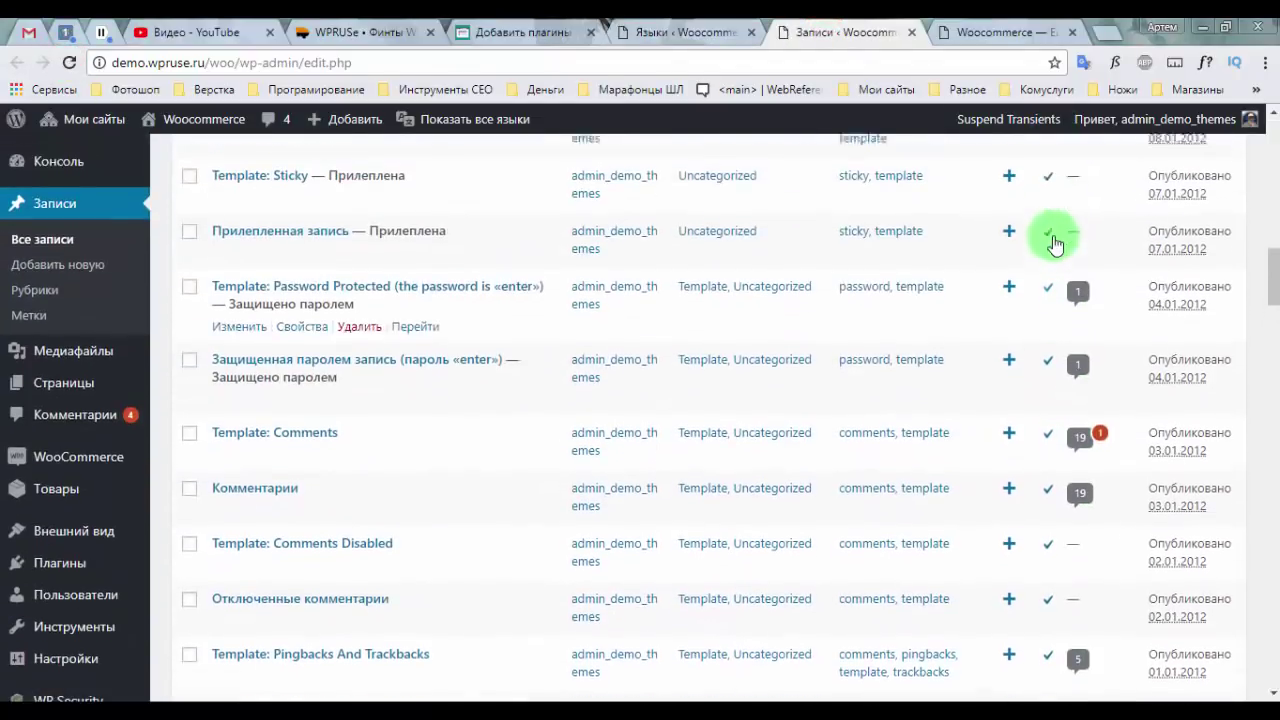
pyautogui.scroll(10, 1040, 220)
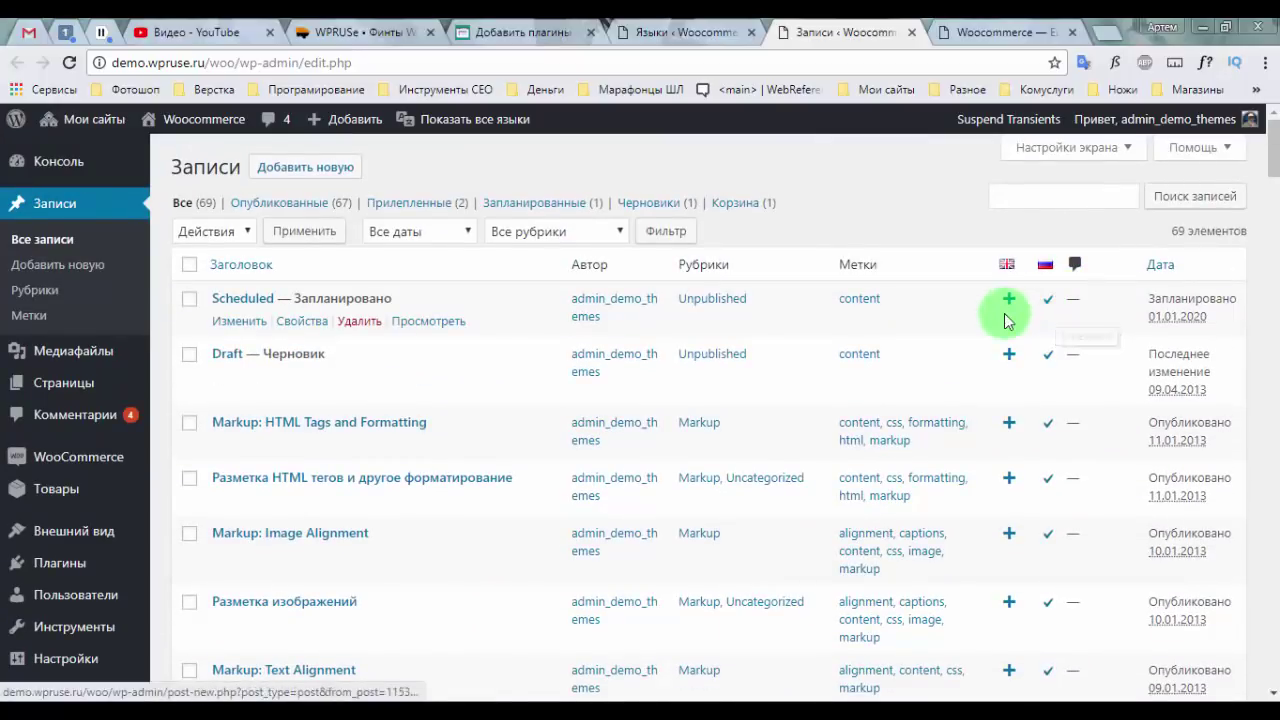
pyautogui.scroll(-5, 1006, 314)
# Step: Go to the Polylang language settings and expand the options of the URL modifications module
pyautogui.click(723, 33)
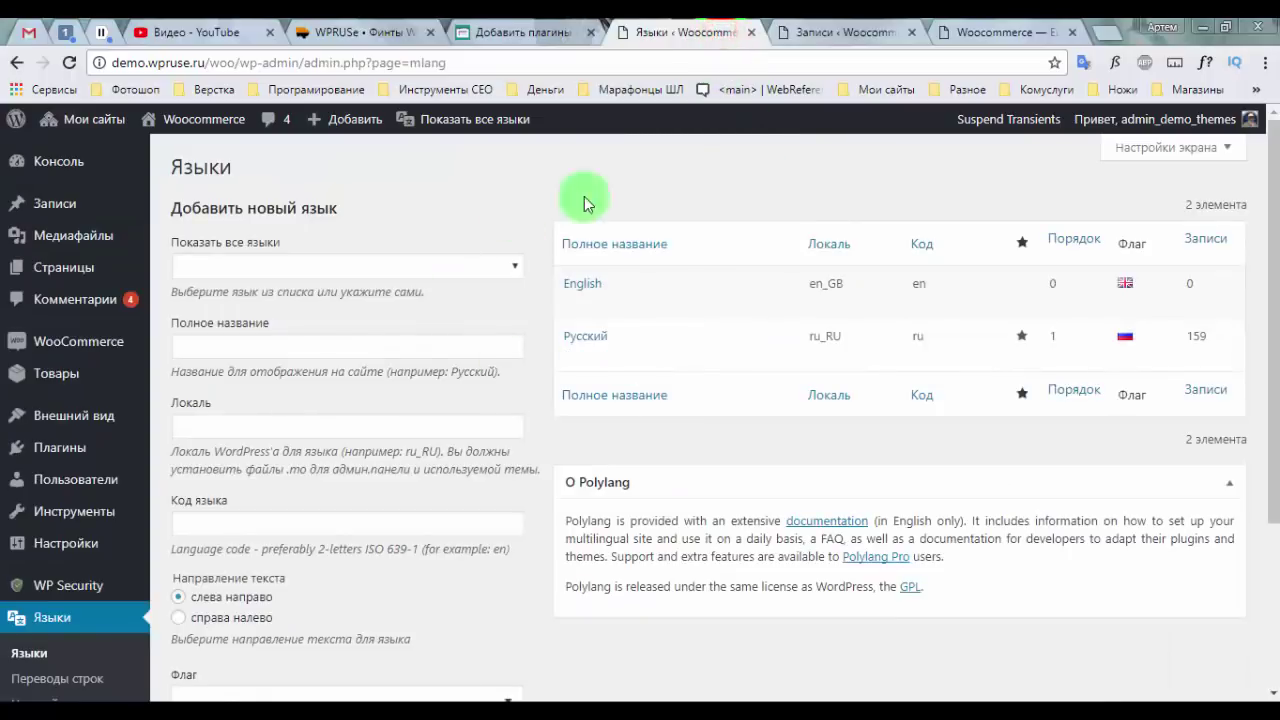
pyautogui.scroll(-3, 768, 298)
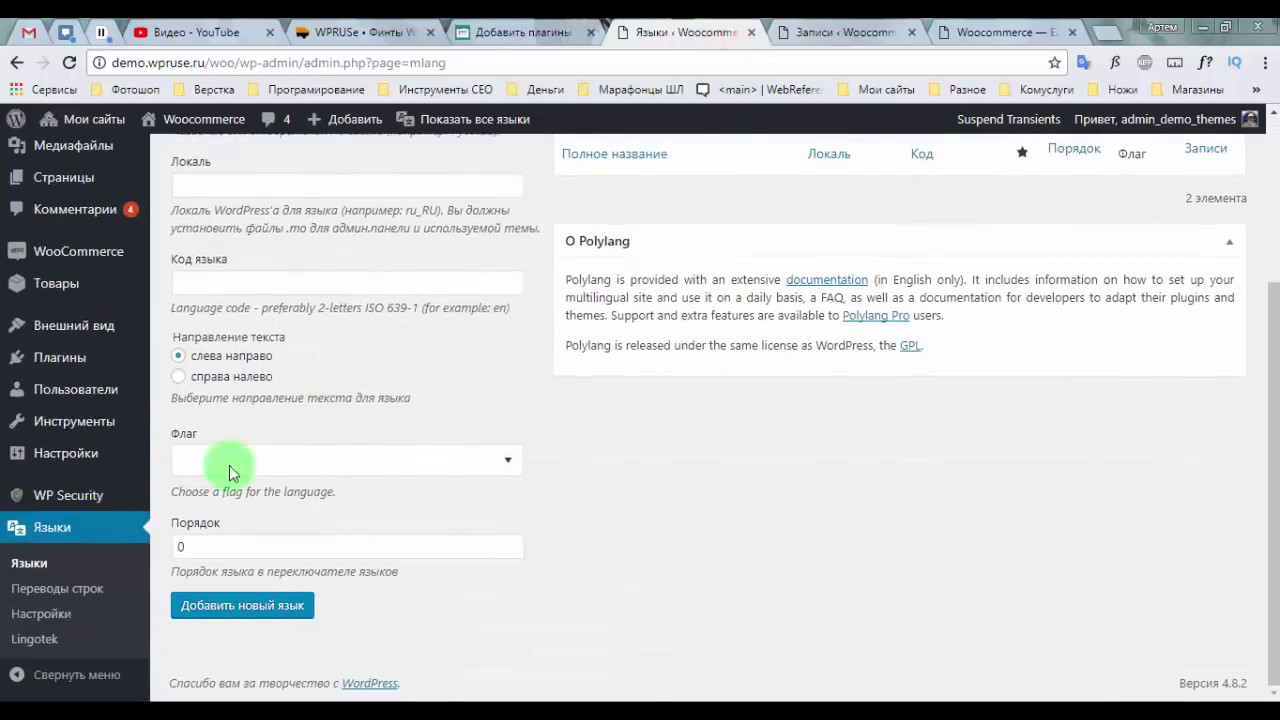
pyautogui.click(60, 616)
pyautogui.click(268, 270)
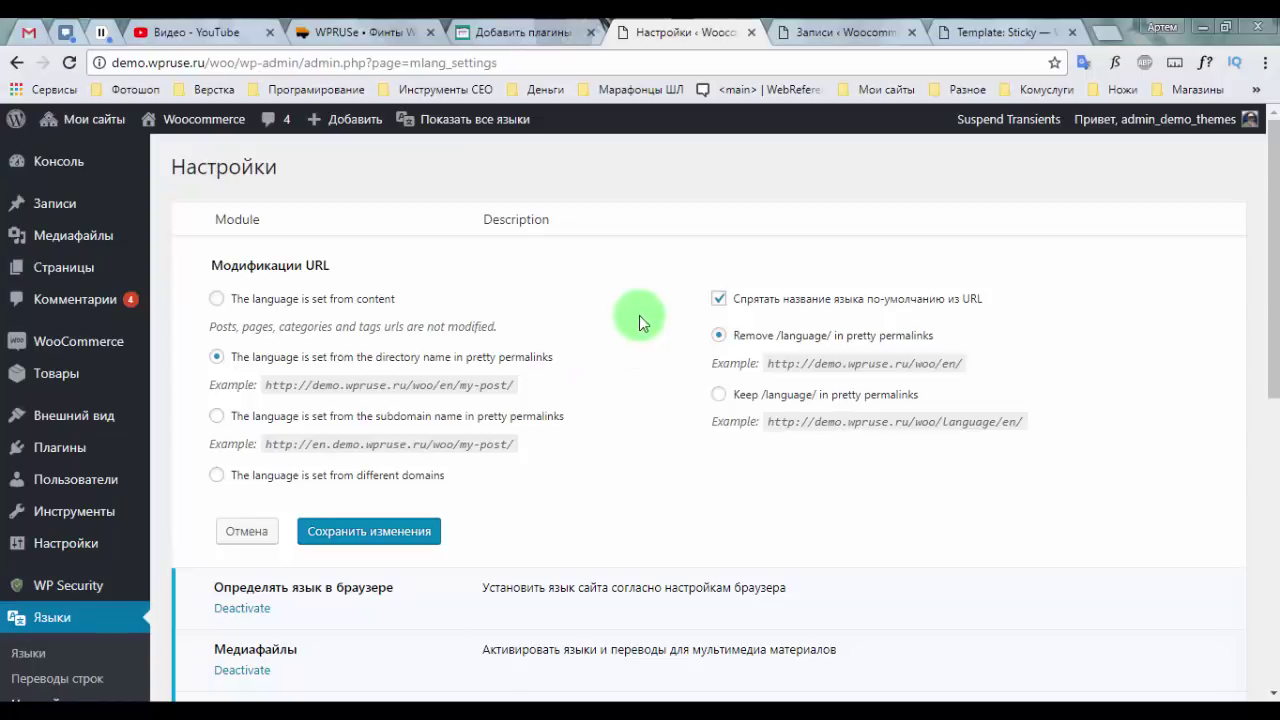
# Step: Try the URL option that sets the language from content, return to the directory name option and highlight the language code in its example
pyautogui.click(216, 298)
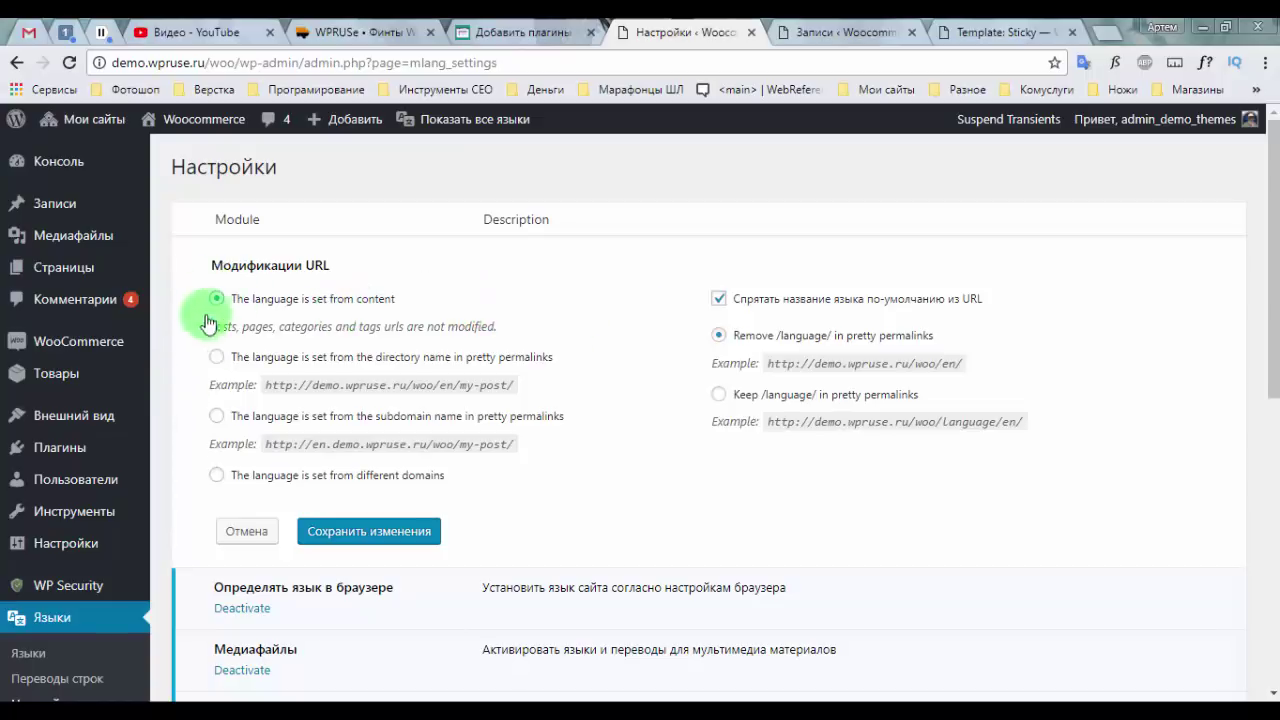
pyautogui.click(222, 358)
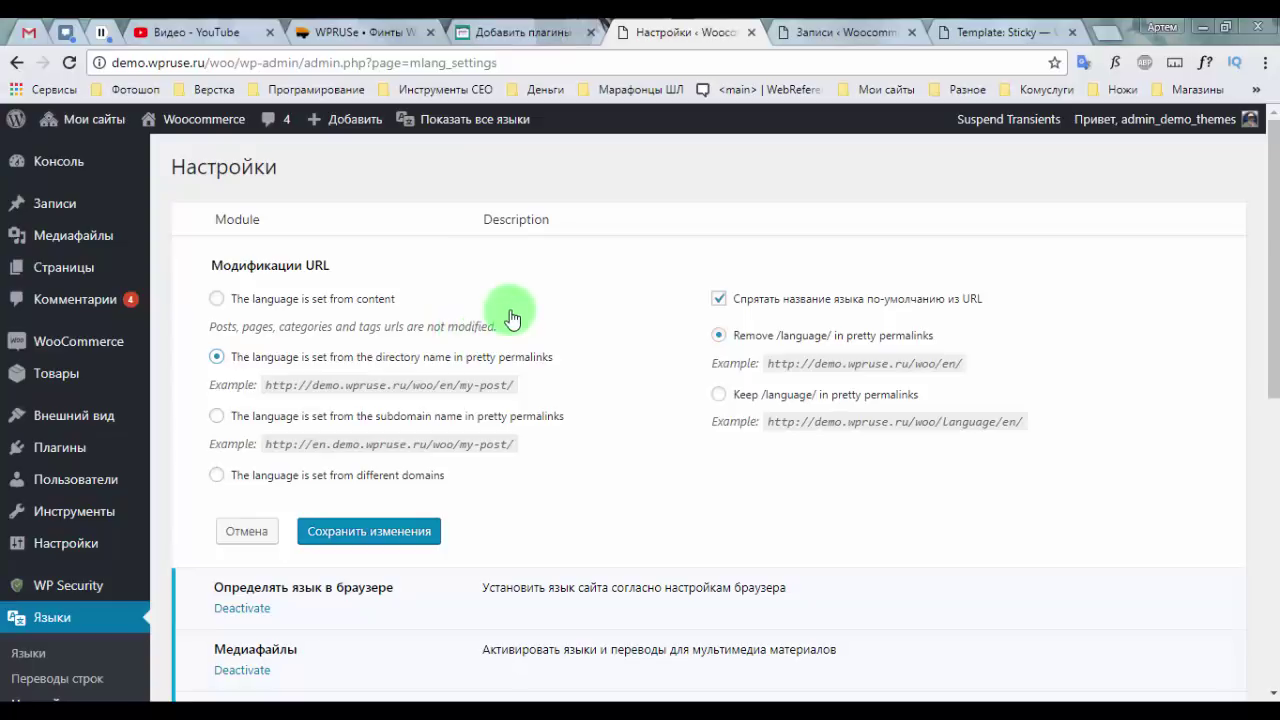
pyautogui.click(575, 354)
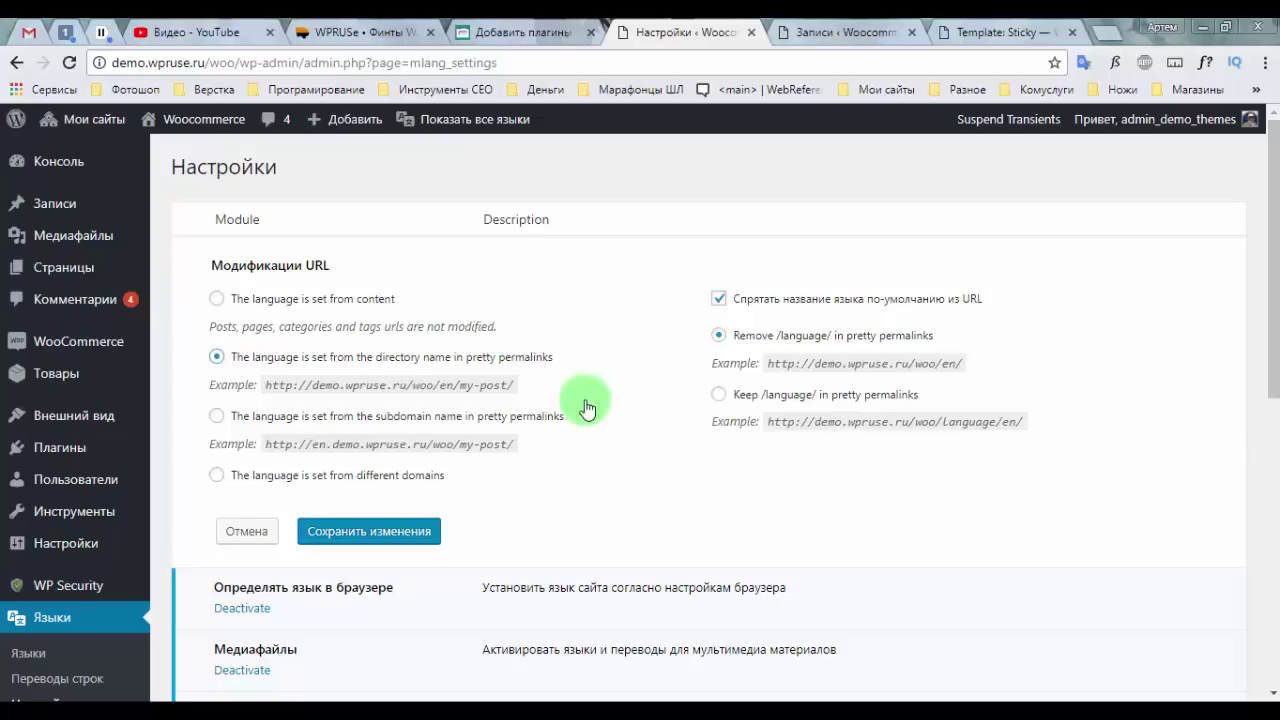
pyautogui.moveTo(466, 379); pyautogui.dragTo(440, 386)
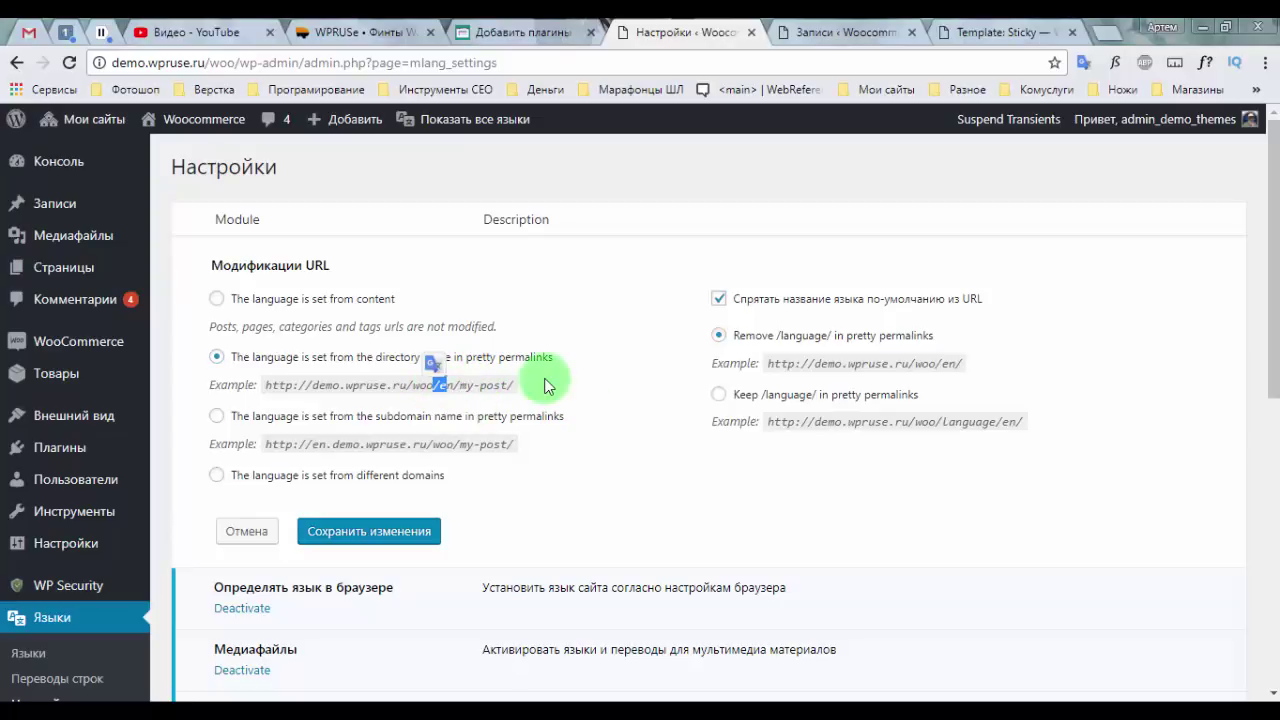
pyautogui.doubleClick(445, 384)
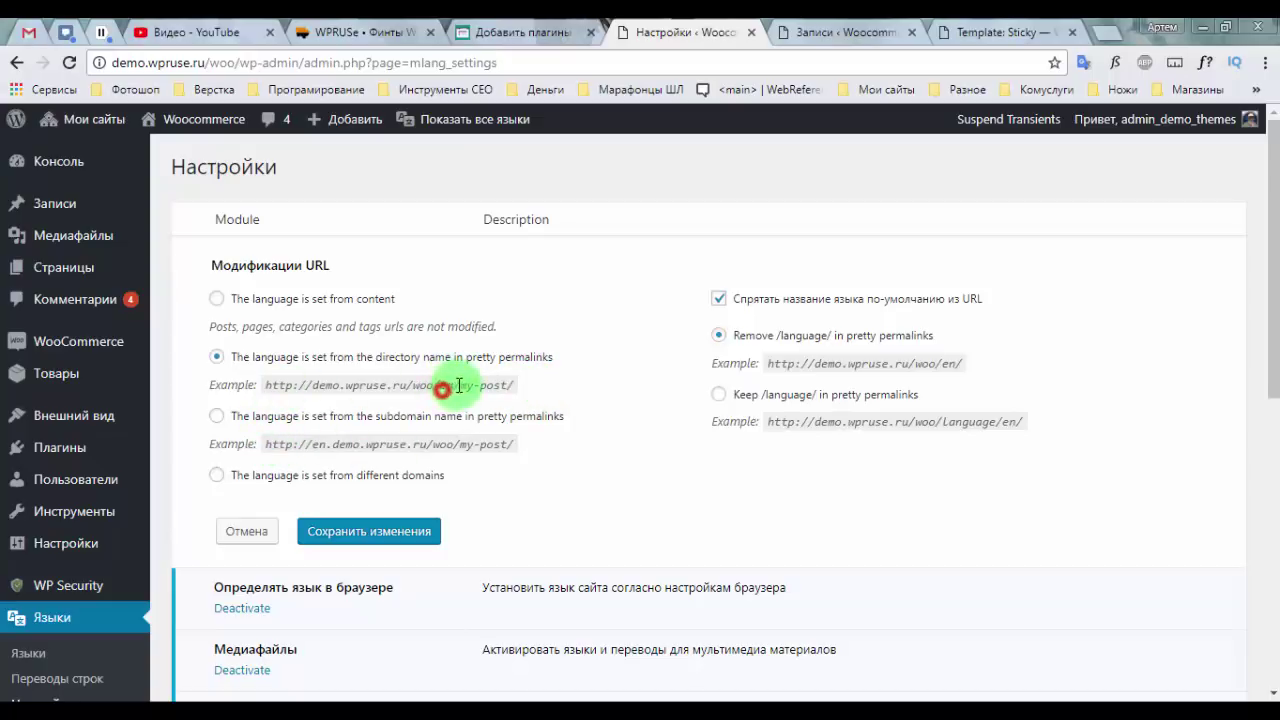
# Step: Try the subdomain name URL option, highlight the language prefix in its example and switch back to the directory name option
pyautogui.click(216, 416)
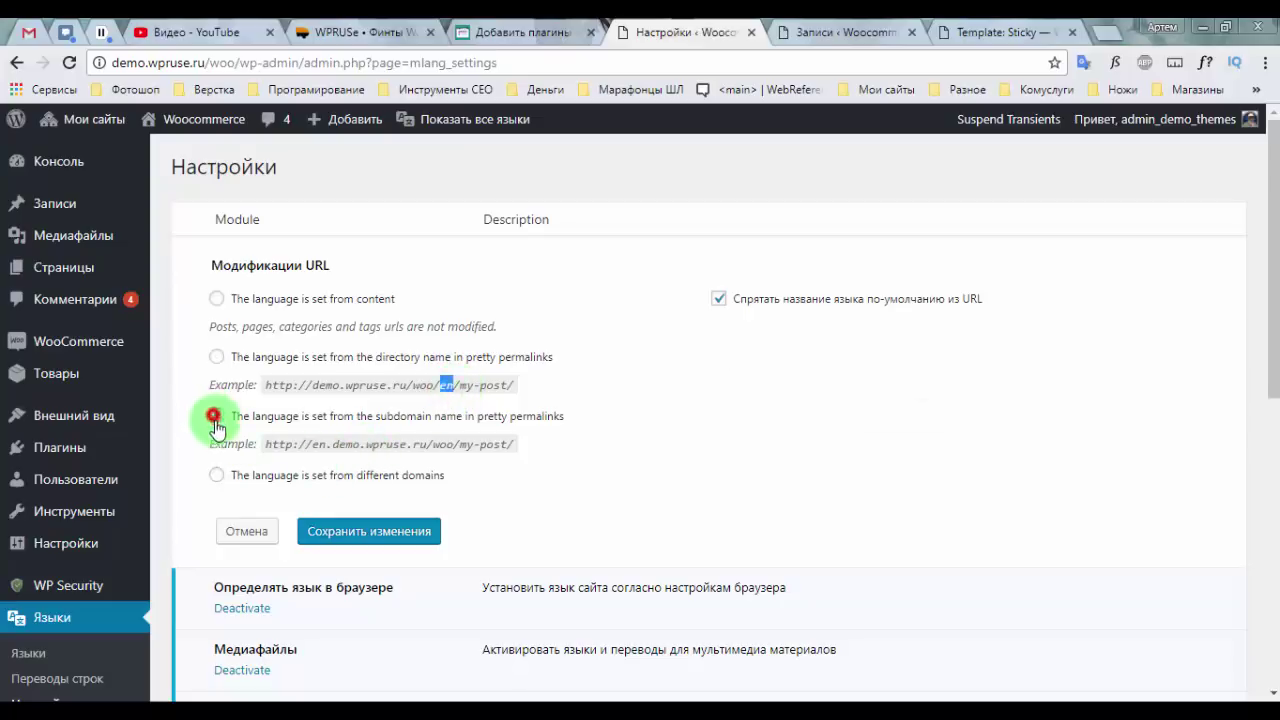
pyautogui.click(326, 444)
pyautogui.moveTo(310, 447); pyautogui.dragTo(334, 443)
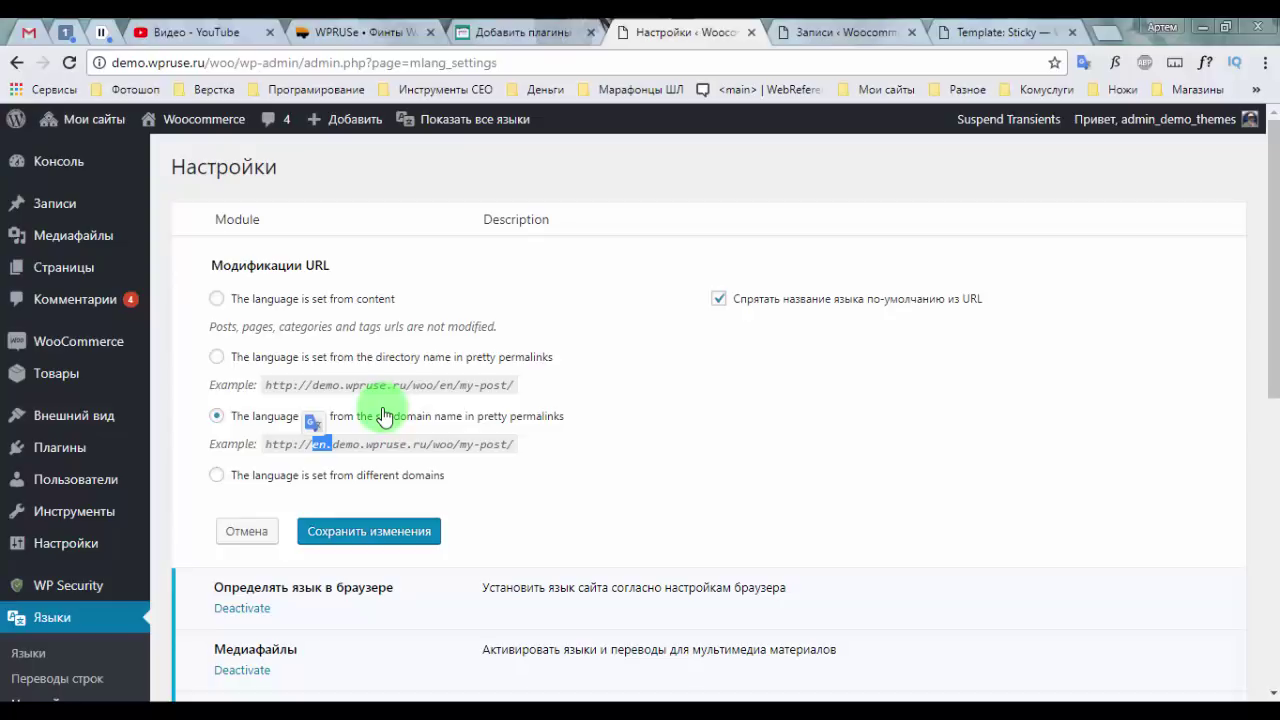
pyautogui.click(332, 362)
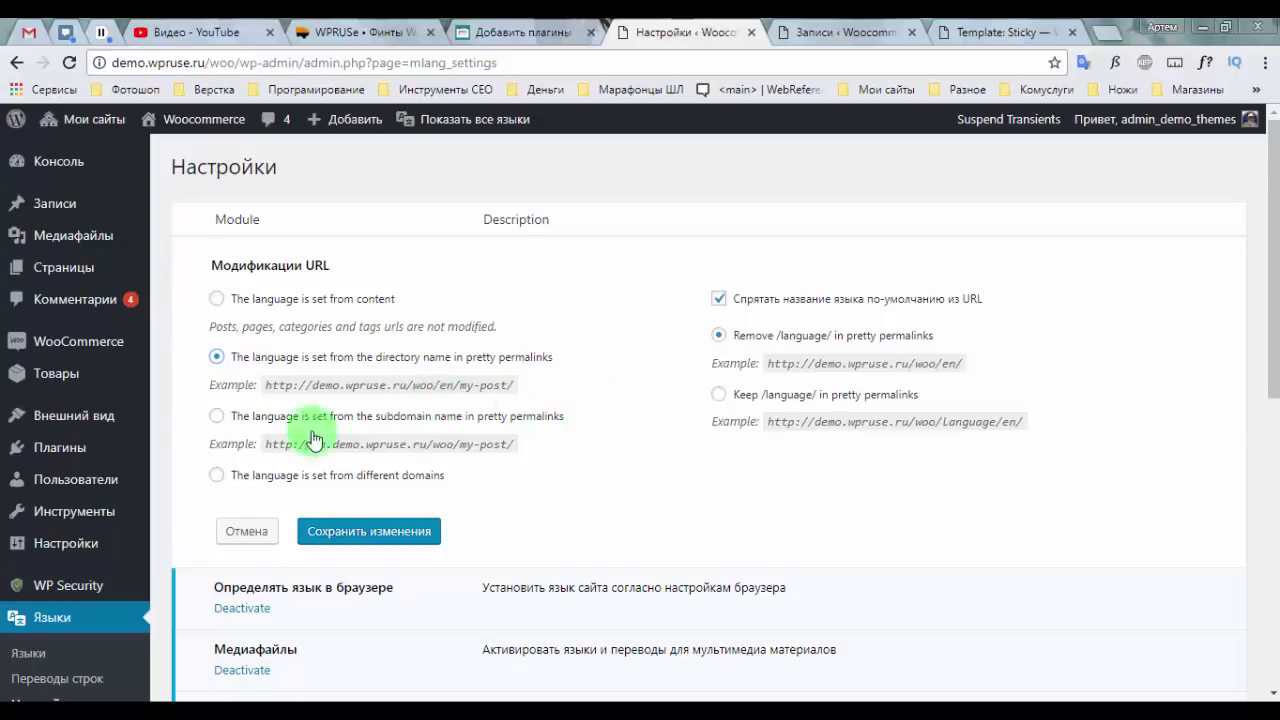
# Step: Try the different domains URL option, look over its English and Russian domain fields and reselect the directory name option
pyautogui.click(217, 418)
pyautogui.click(222, 358)
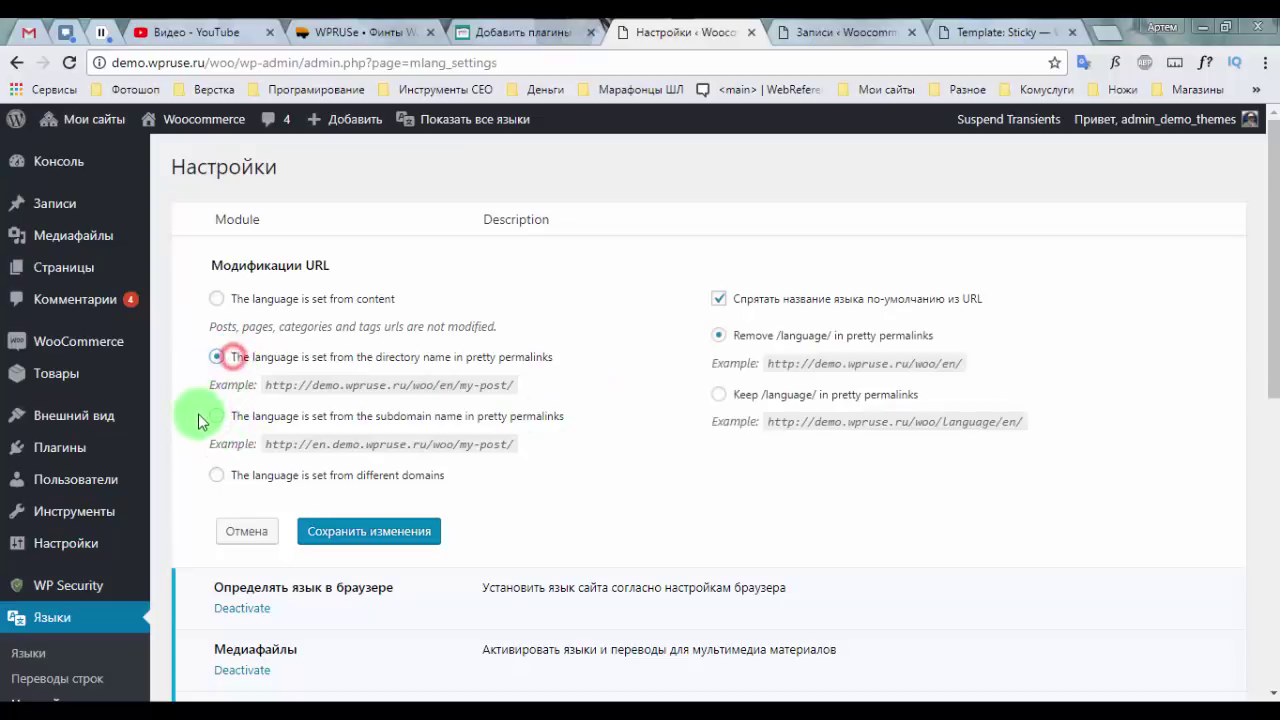
pyautogui.click(217, 476)
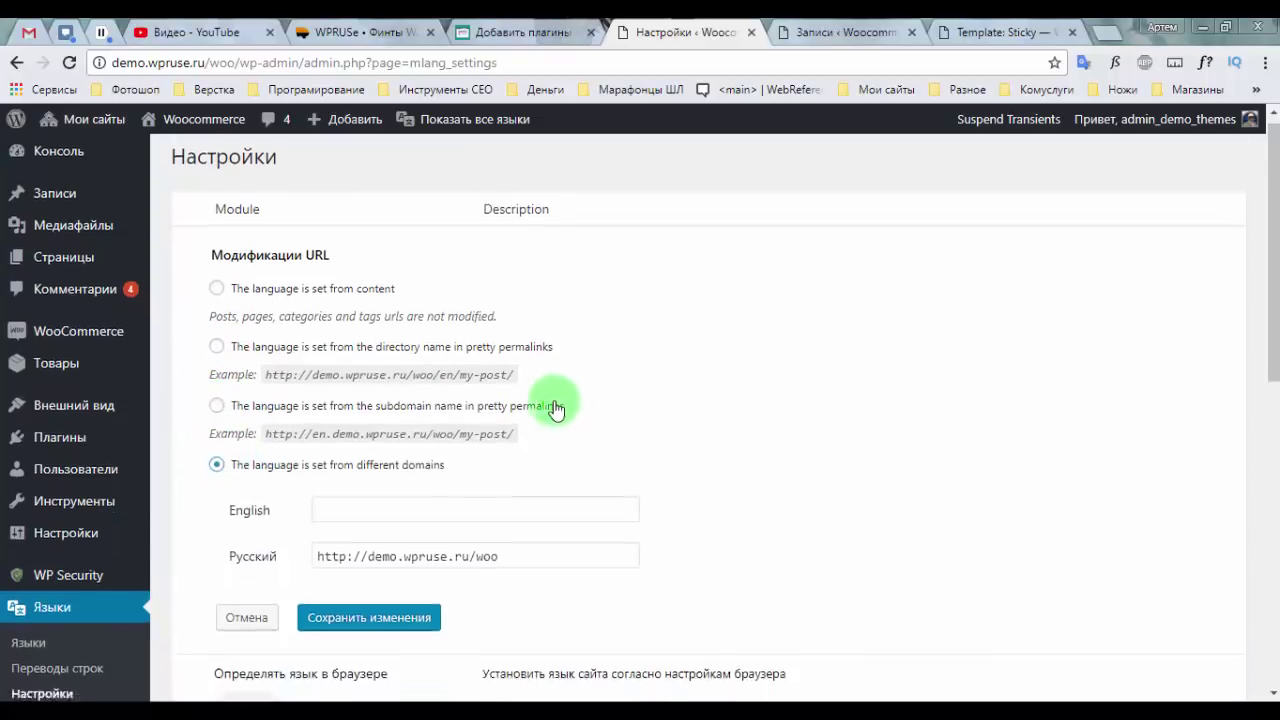
pyautogui.scroll(-1, 214, 380)
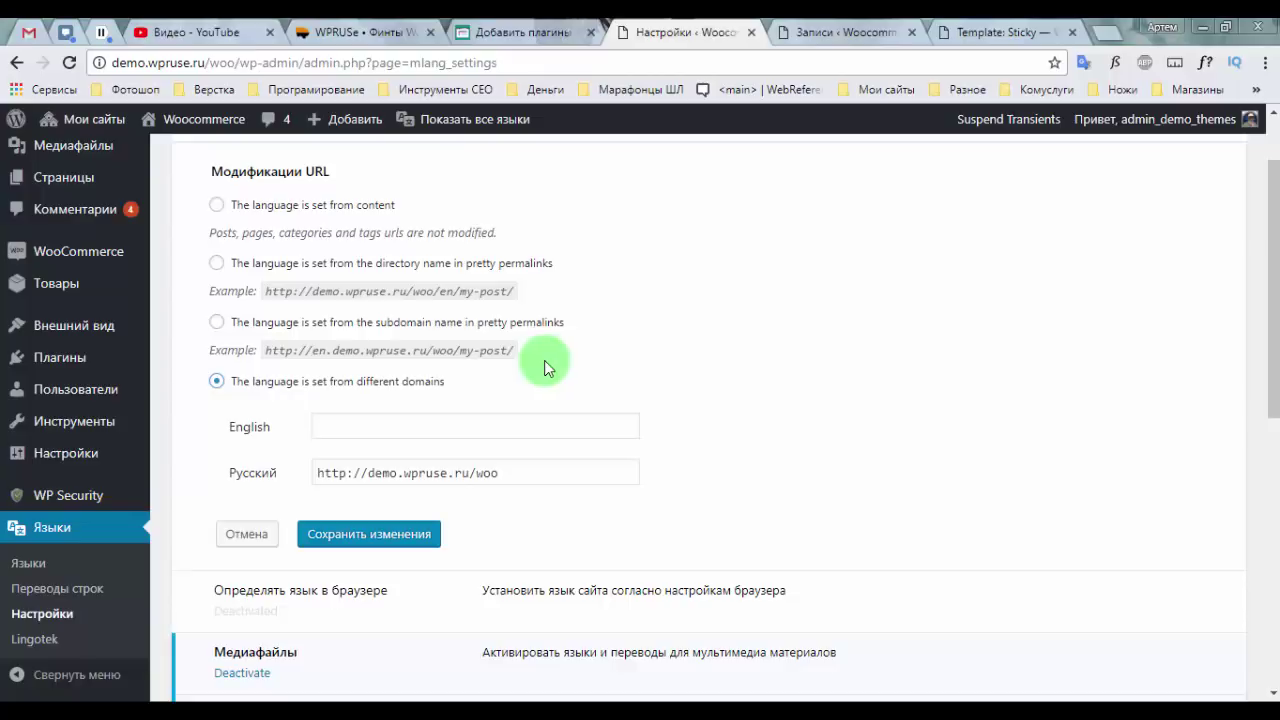
pyautogui.click(218, 263)
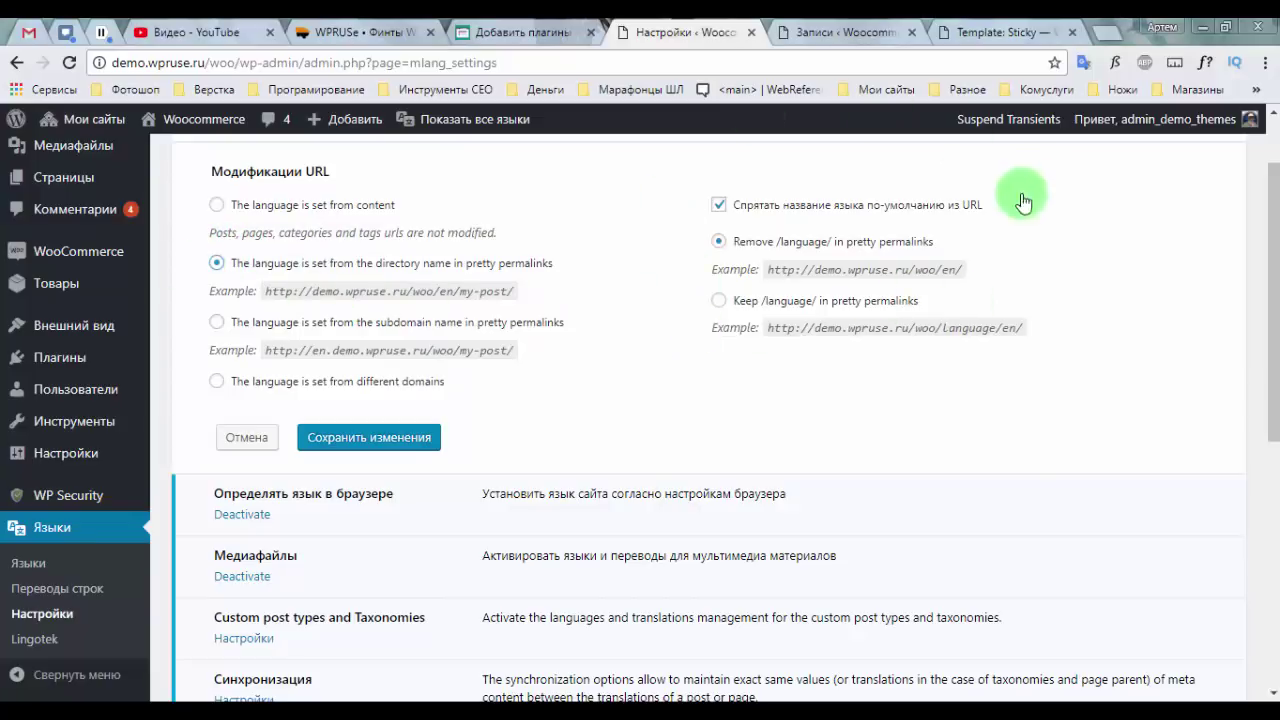
# Step: Keep the default language hidden from URLs, choose to remove /language/ in pretty permalinks, and save the URL modifications
pyautogui.click(717, 207)
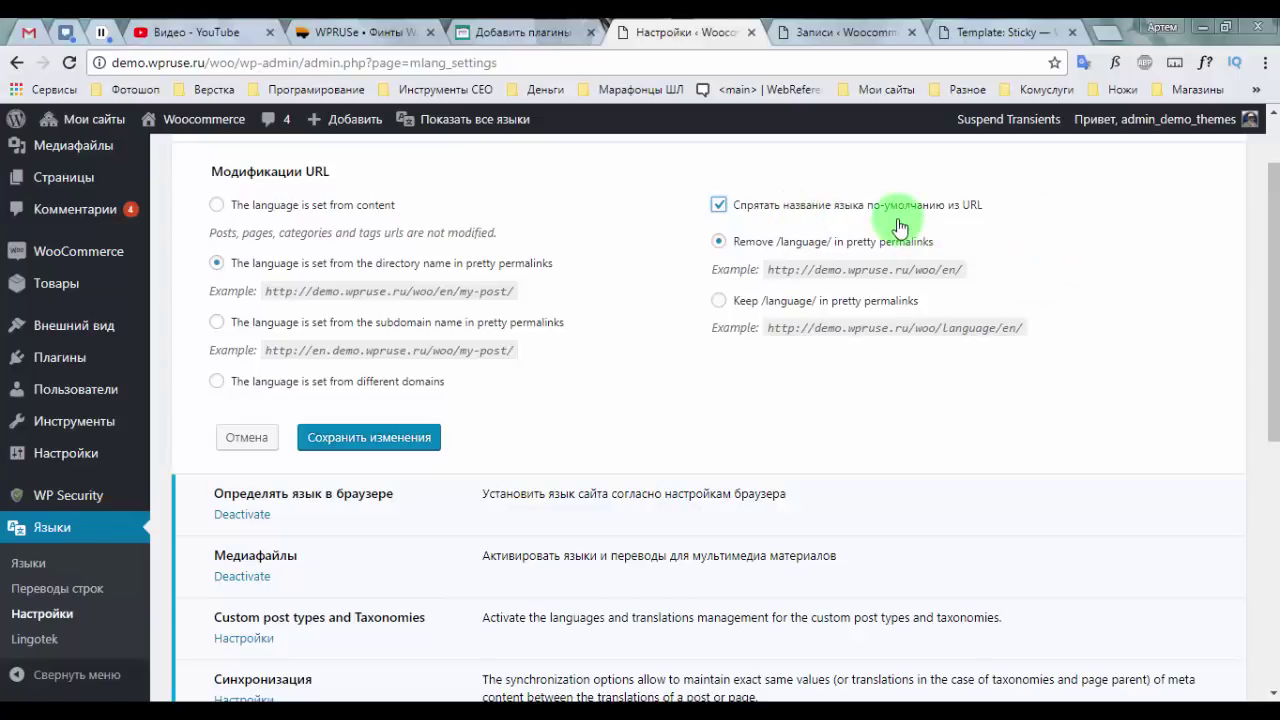
pyautogui.click(975, 32)
pyautogui.click(717, 300)
pyautogui.click(721, 241)
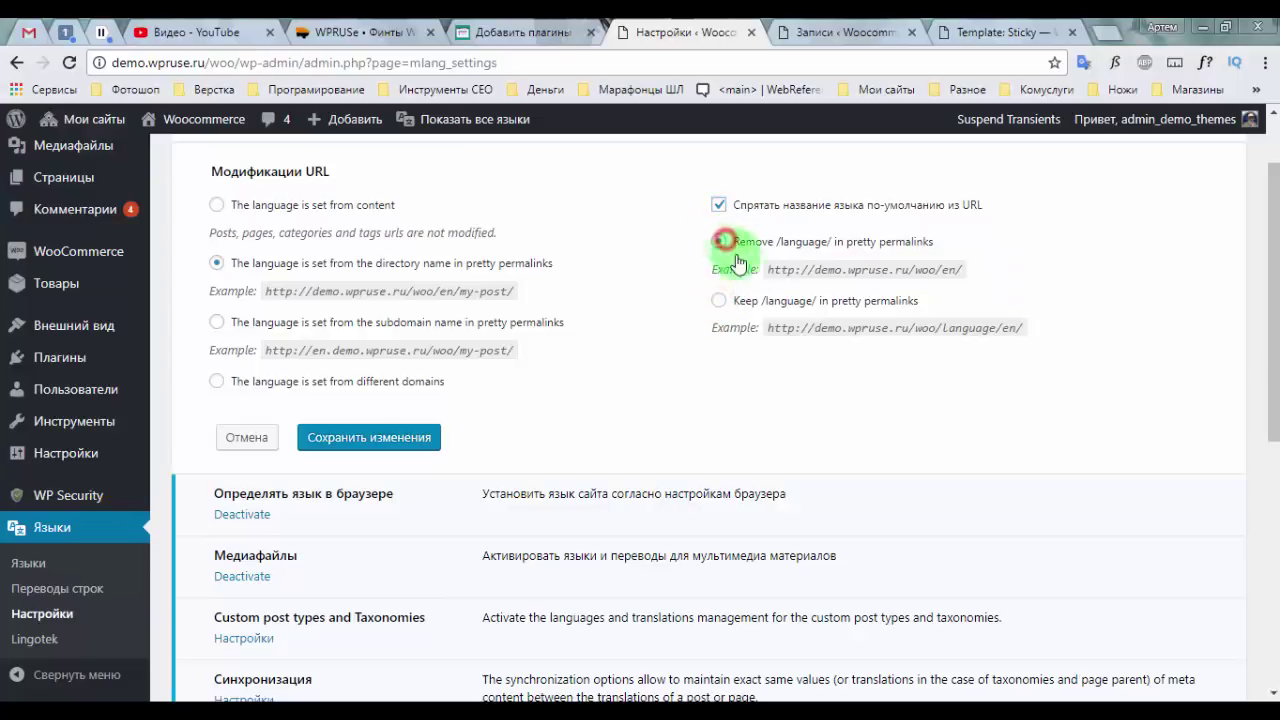
pyautogui.moveTo(1005, 329); pyautogui.dragTo(941, 340)
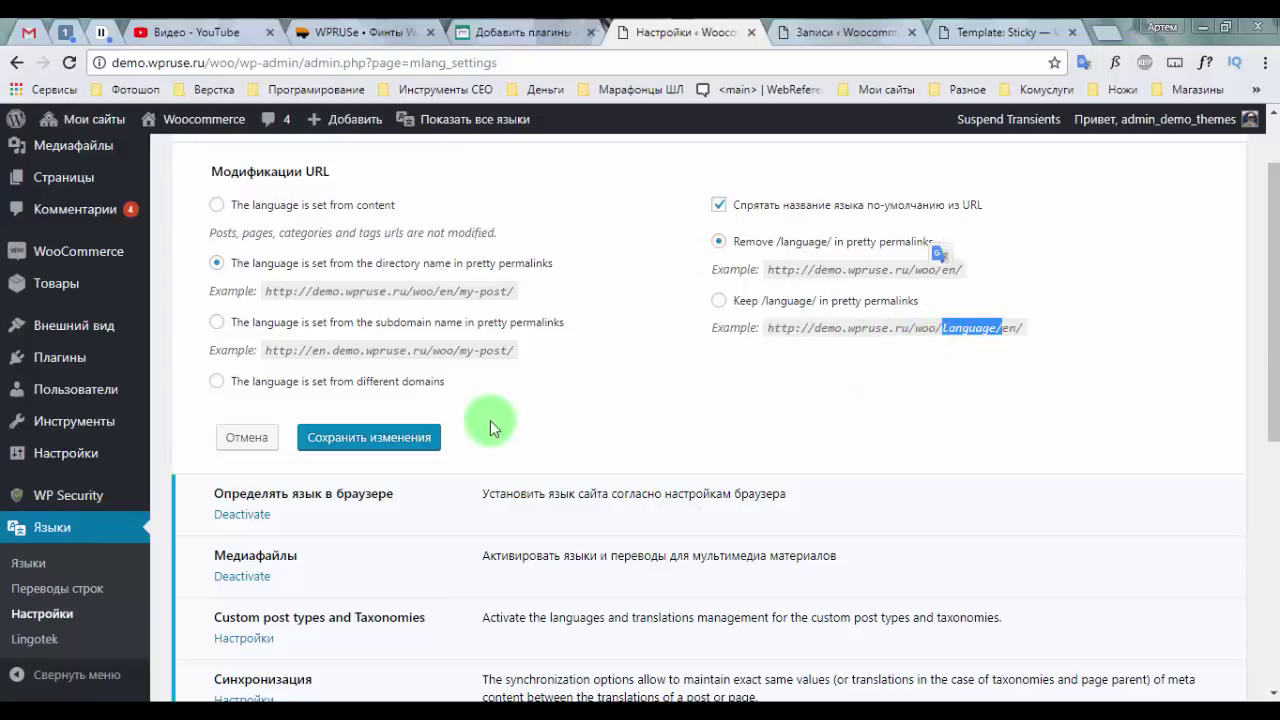
pyautogui.click(412, 444)
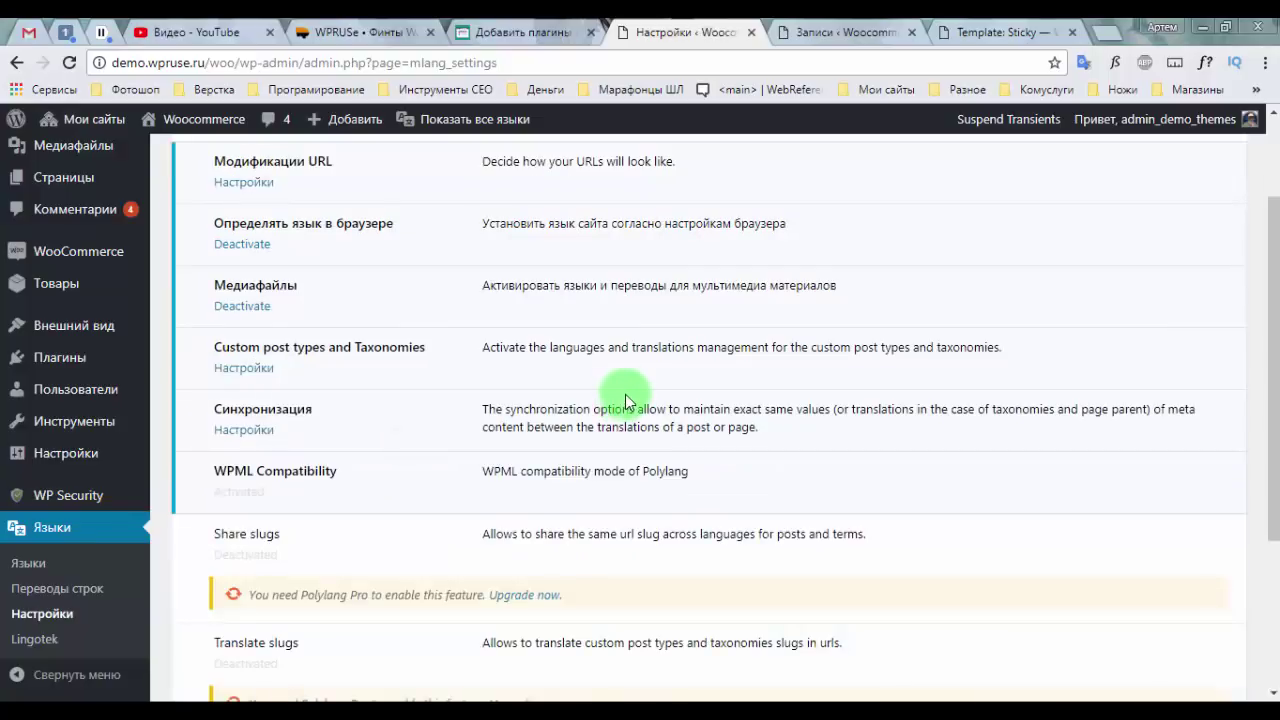
# Step: Open the WordPress permalink settings in a separate browser tab and save them with the existing post name structure
pyautogui.scroll(-1, 500, 386)
pyautogui.scroll(3, 500, 386)
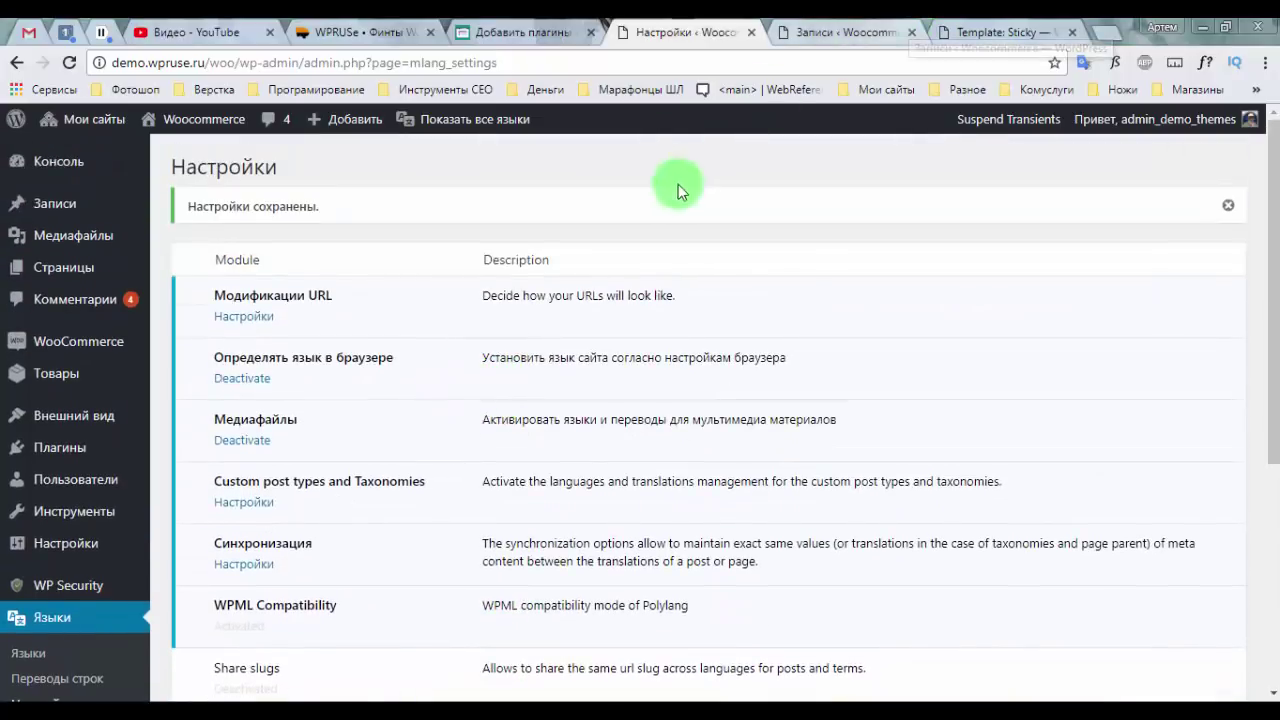
pyautogui.click(611, 180)
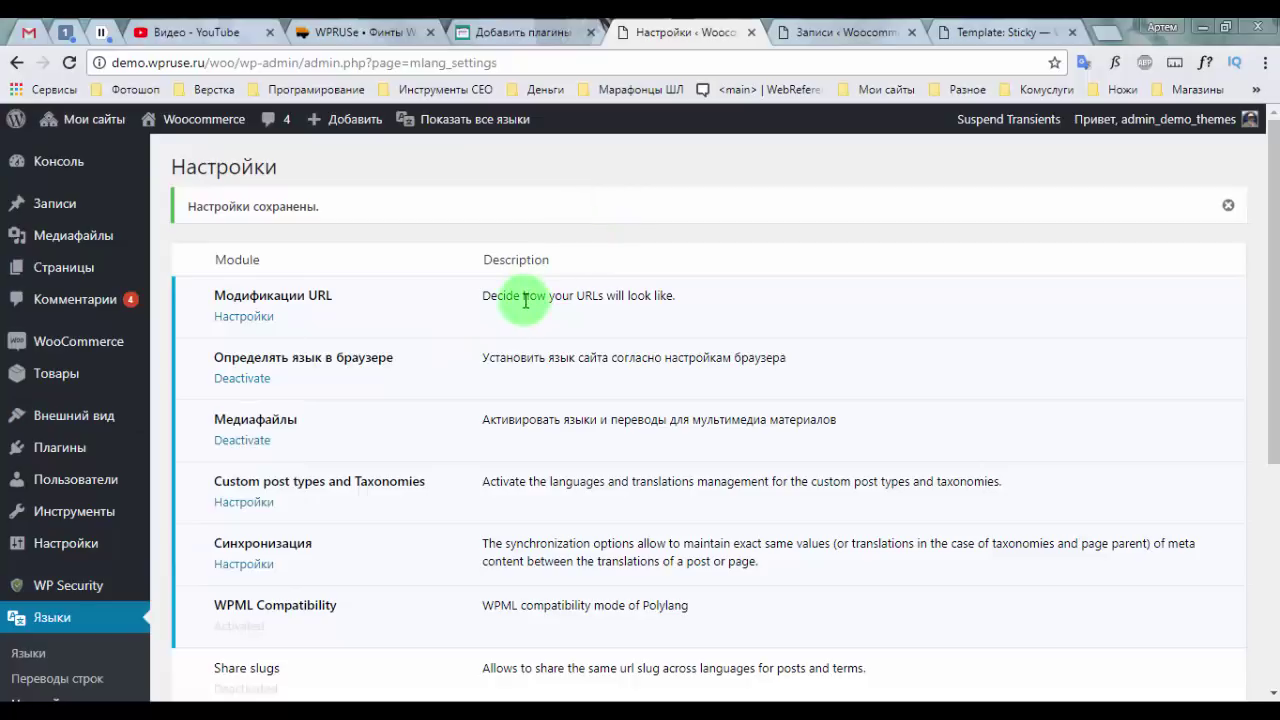
pyautogui.scroll(-3, 471, 371)
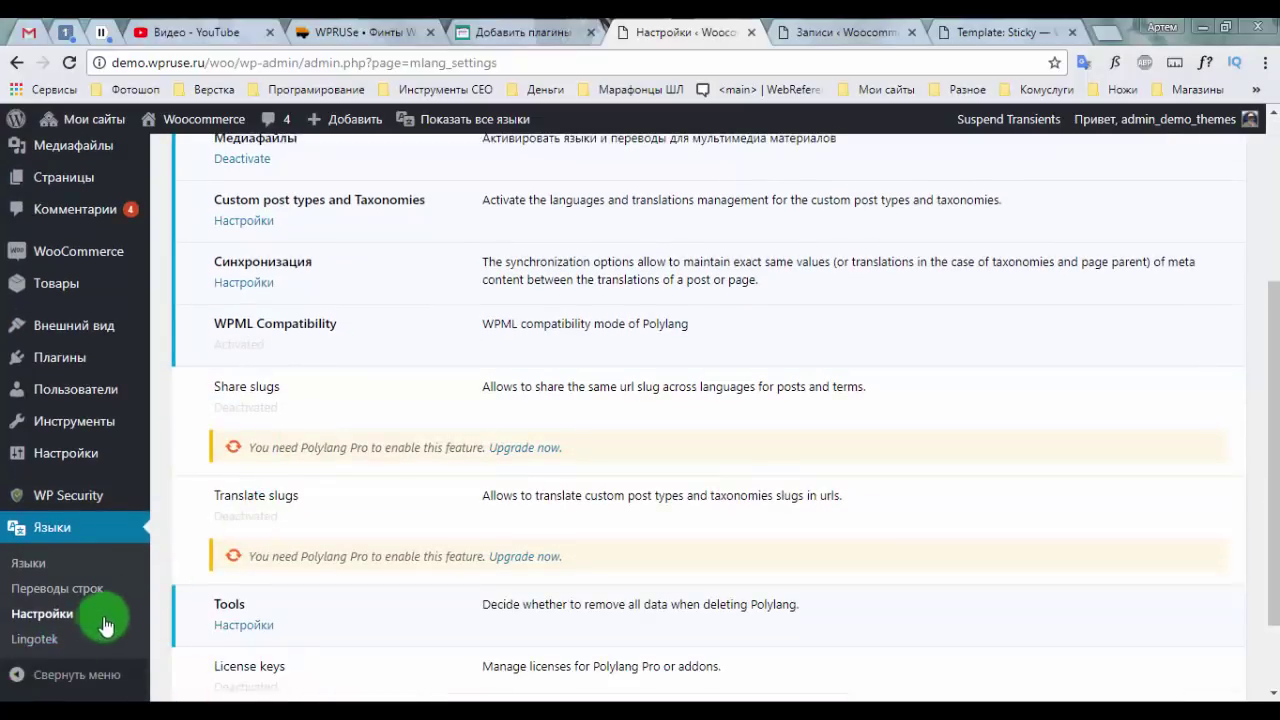
pyautogui.moveTo(85, 455)
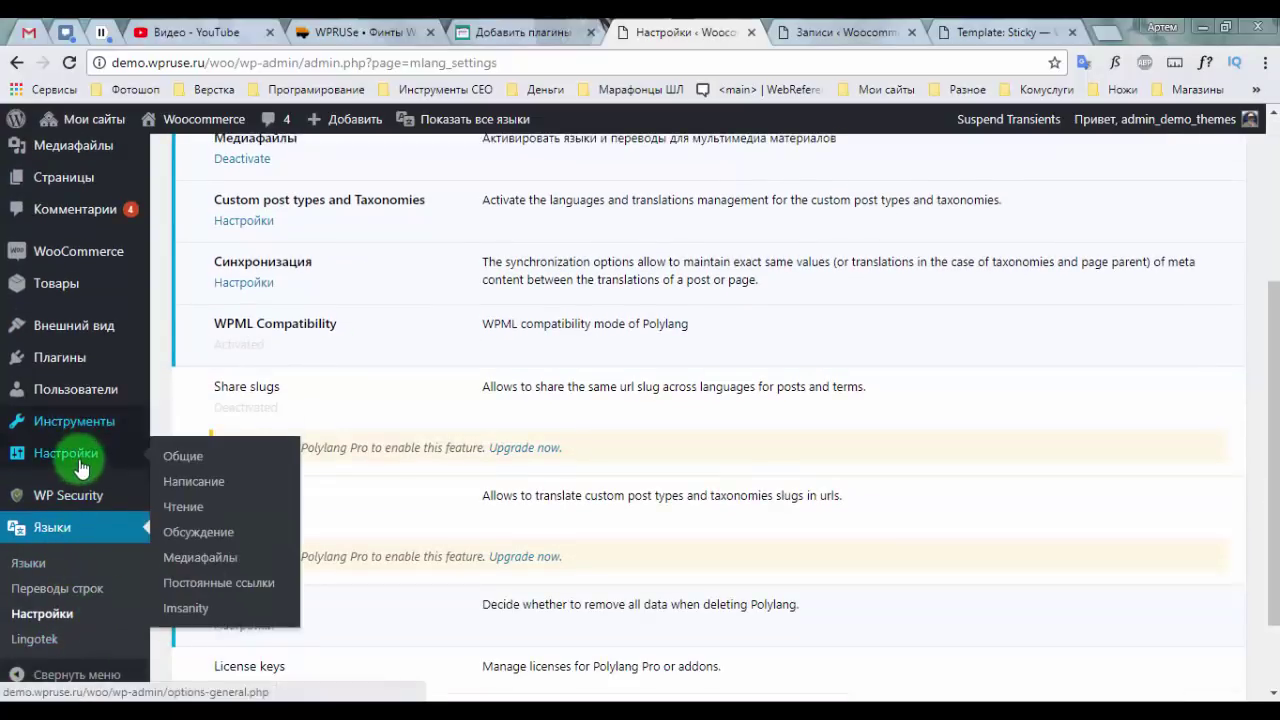
pyautogui.click(209, 588)
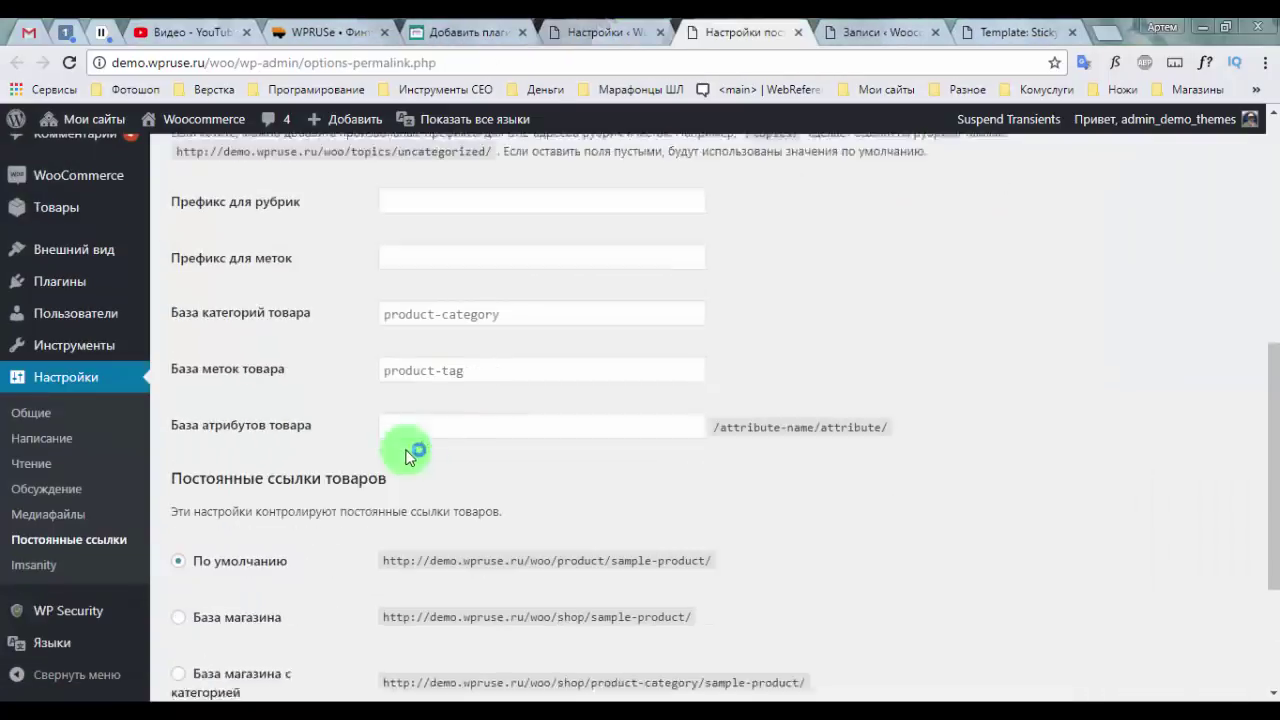
pyautogui.scroll(-2, 405, 455)
pyautogui.click(252, 604)
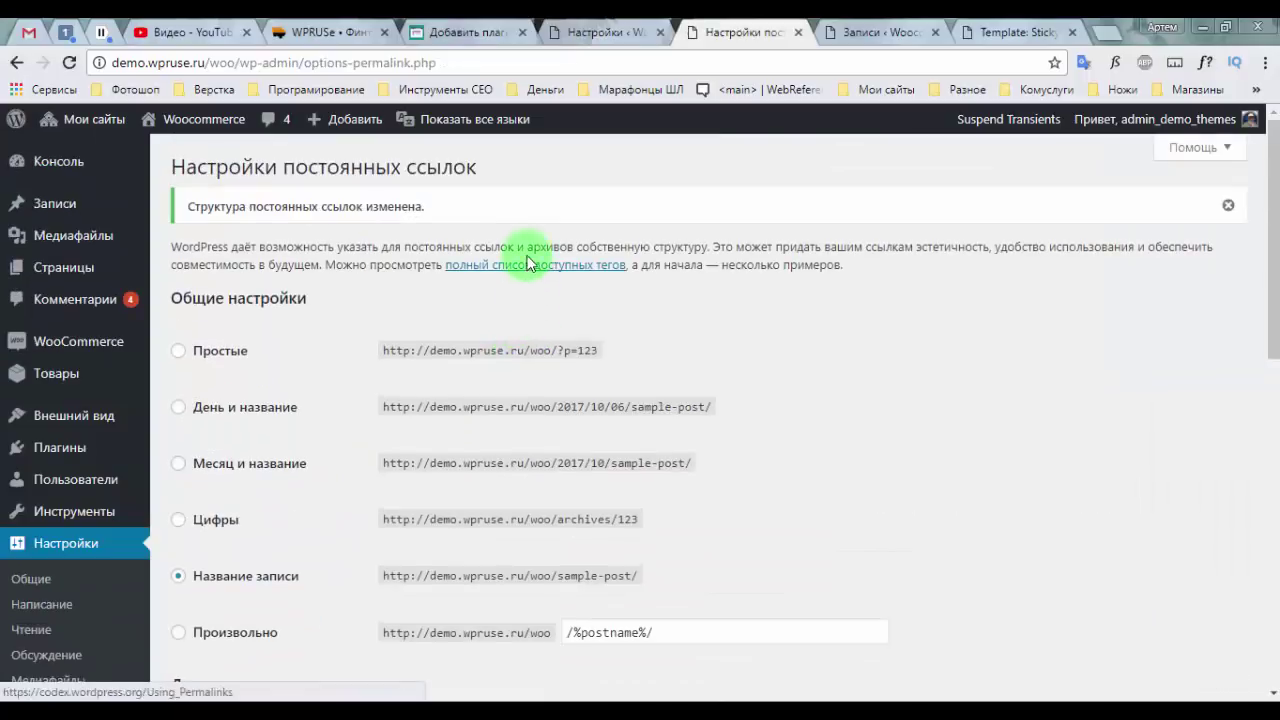
# Step: Return to the Polylang settings and deactivate the module that detects the language from the browser
pyautogui.click(575, 32)
pyautogui.scroll(3, 402, 335)
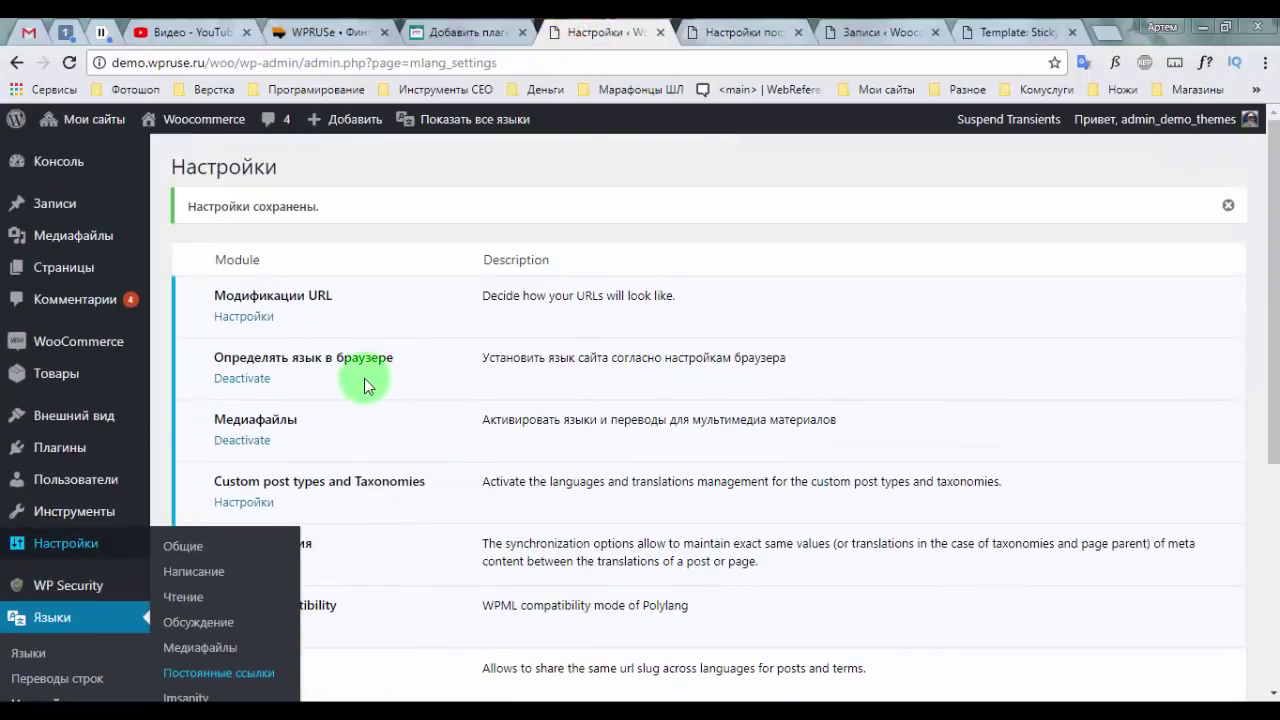
pyautogui.click(407, 233)
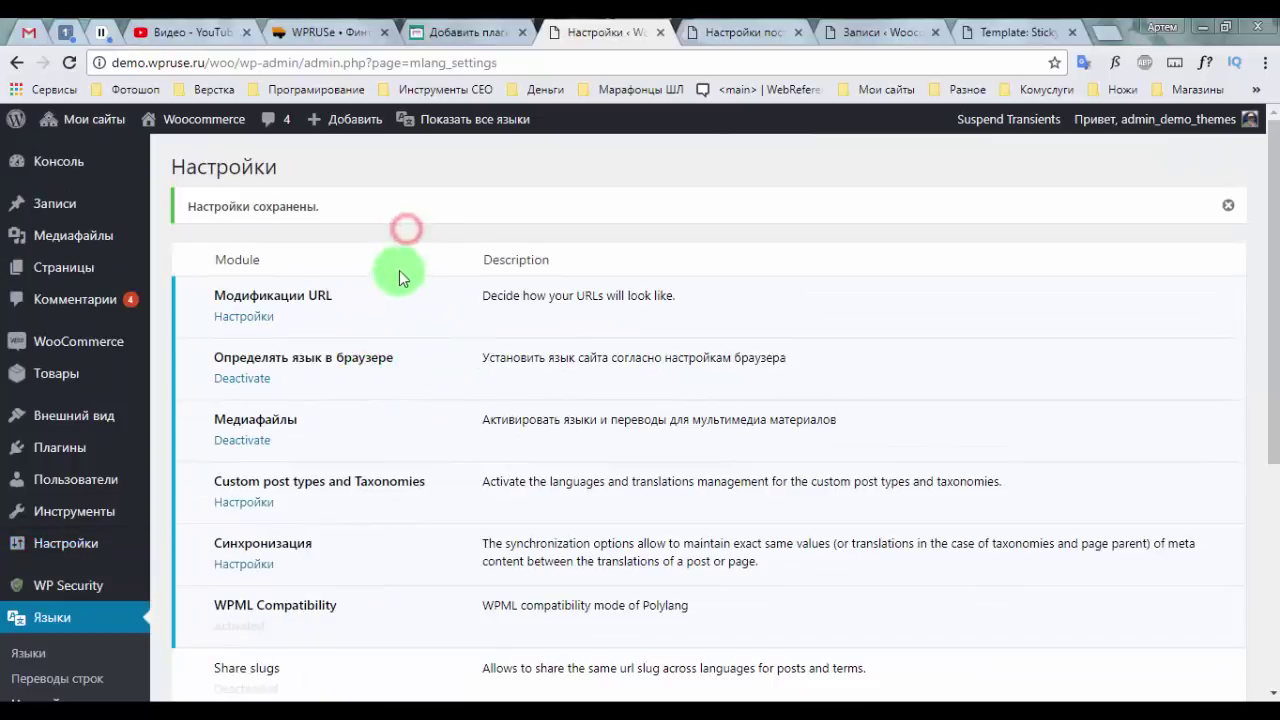
pyautogui.click(305, 357)
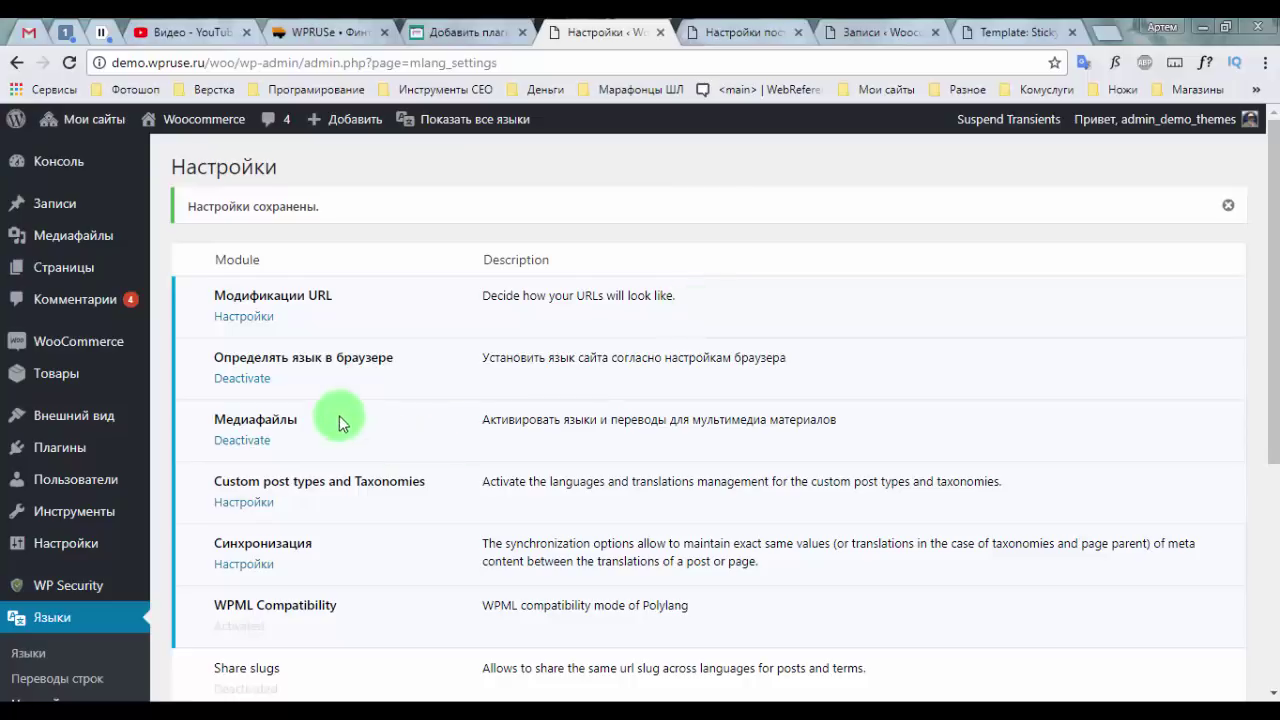
pyautogui.click(262, 377)
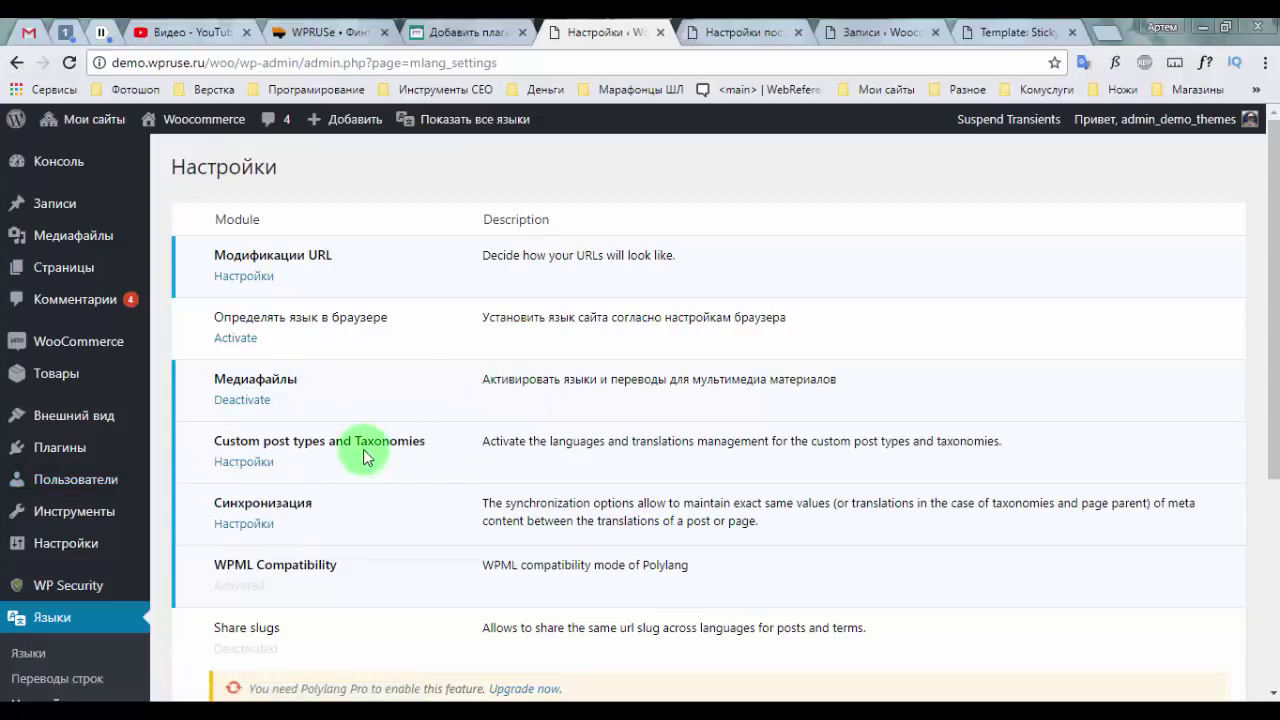
# Step: Enable translations for products (Товары), product categories, product tags and product shipping classes under Custom post types and Taxonomies, and save
pyautogui.click(264, 465)
pyautogui.scroll(-3, 434, 334)
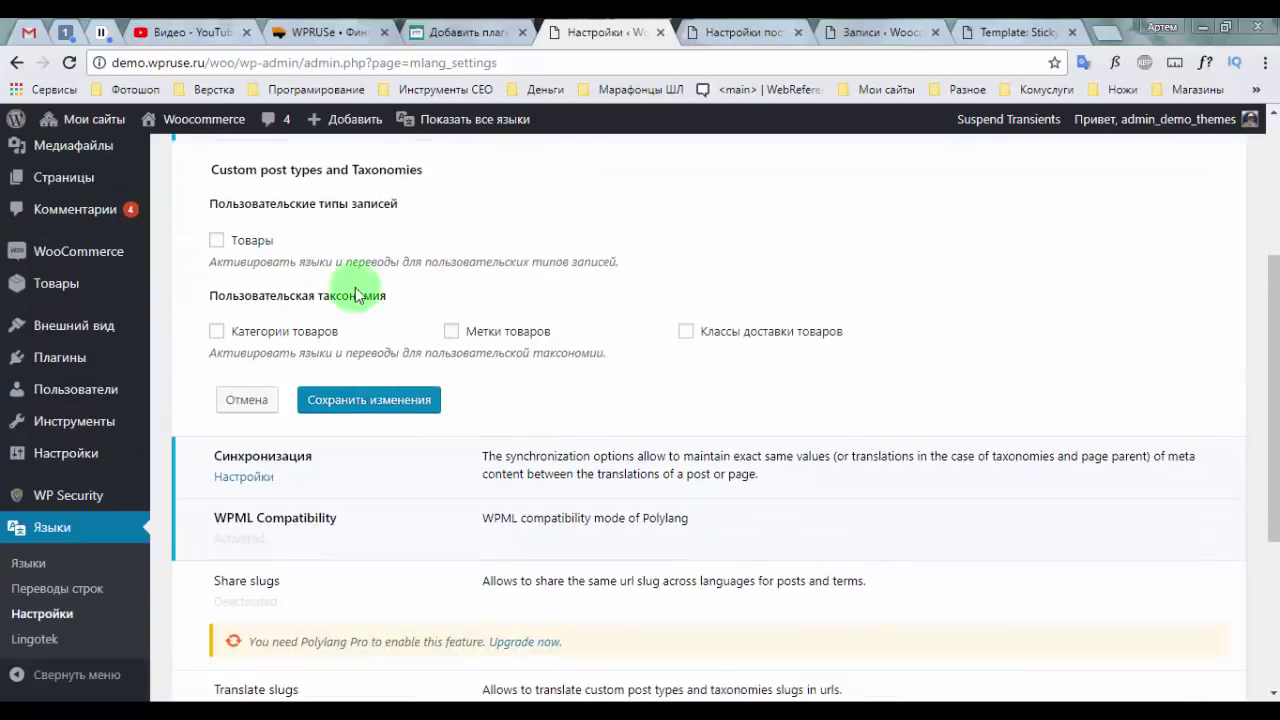
pyautogui.scroll(2, 459, 330)
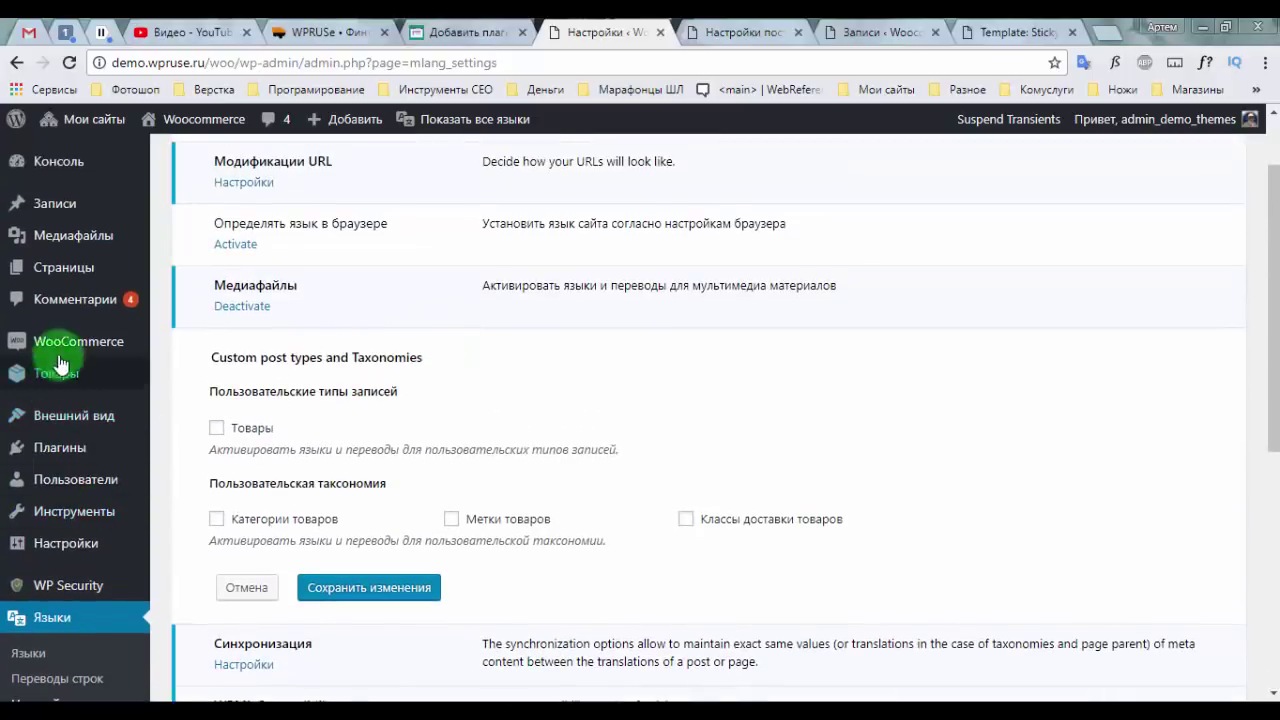
pyautogui.moveTo(87, 345)
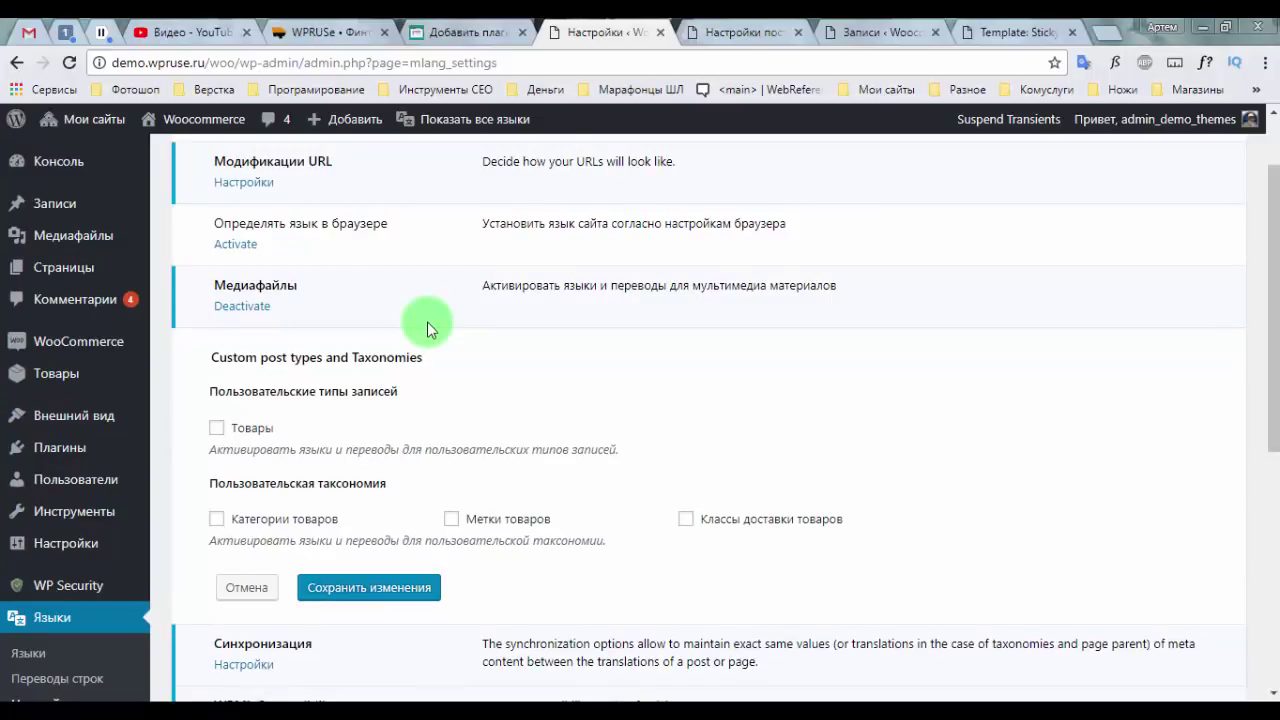
pyautogui.click(216, 430)
pyautogui.click(217, 519)
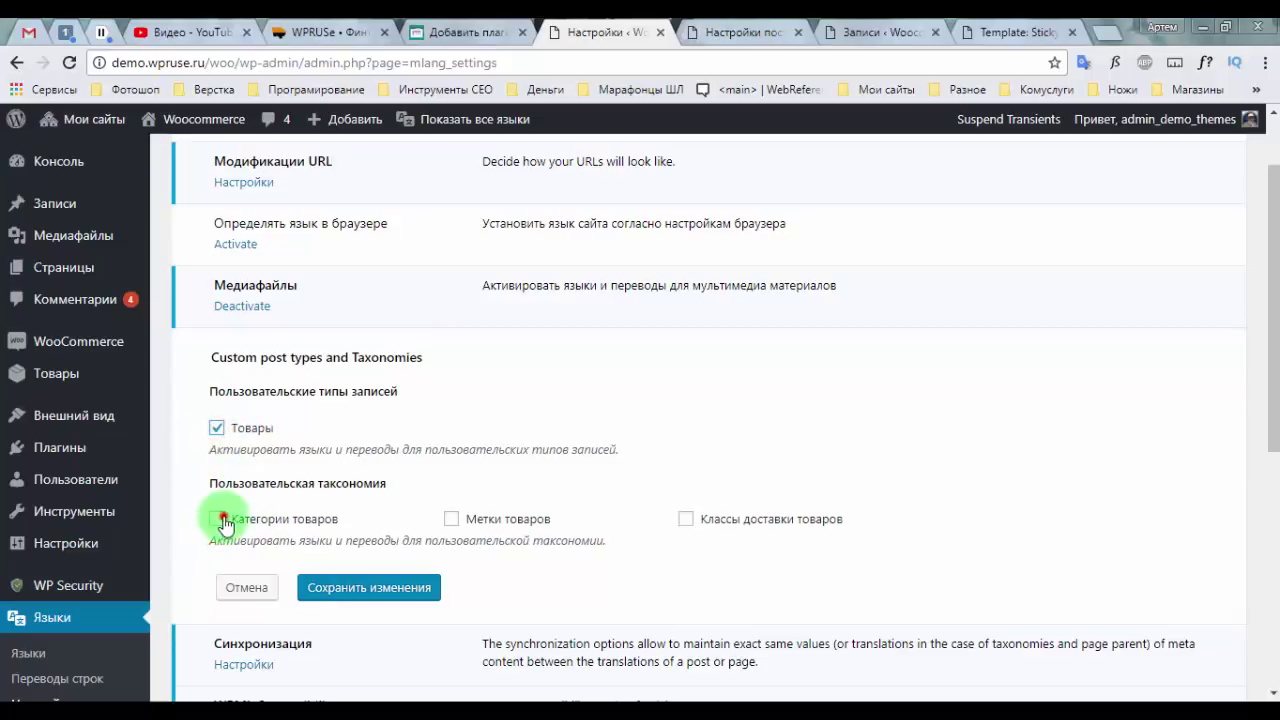
pyautogui.click(452, 519)
pyautogui.click(686, 519)
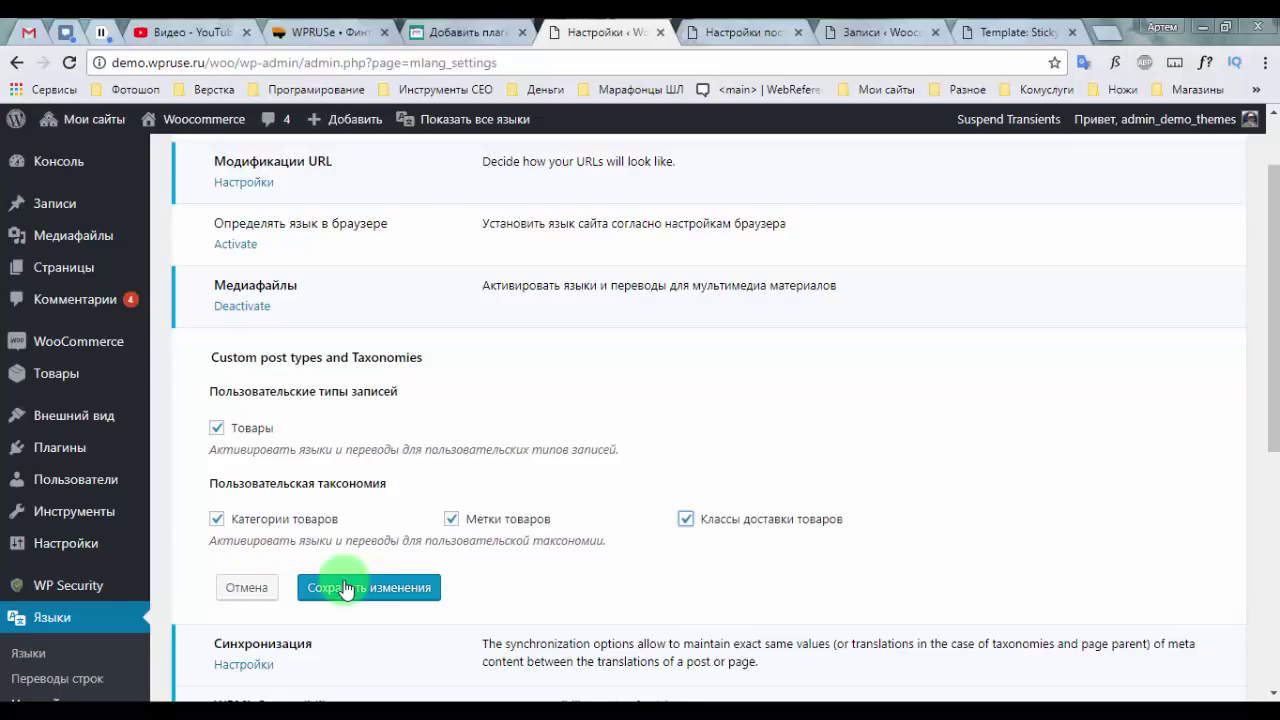
pyautogui.click(343, 588)
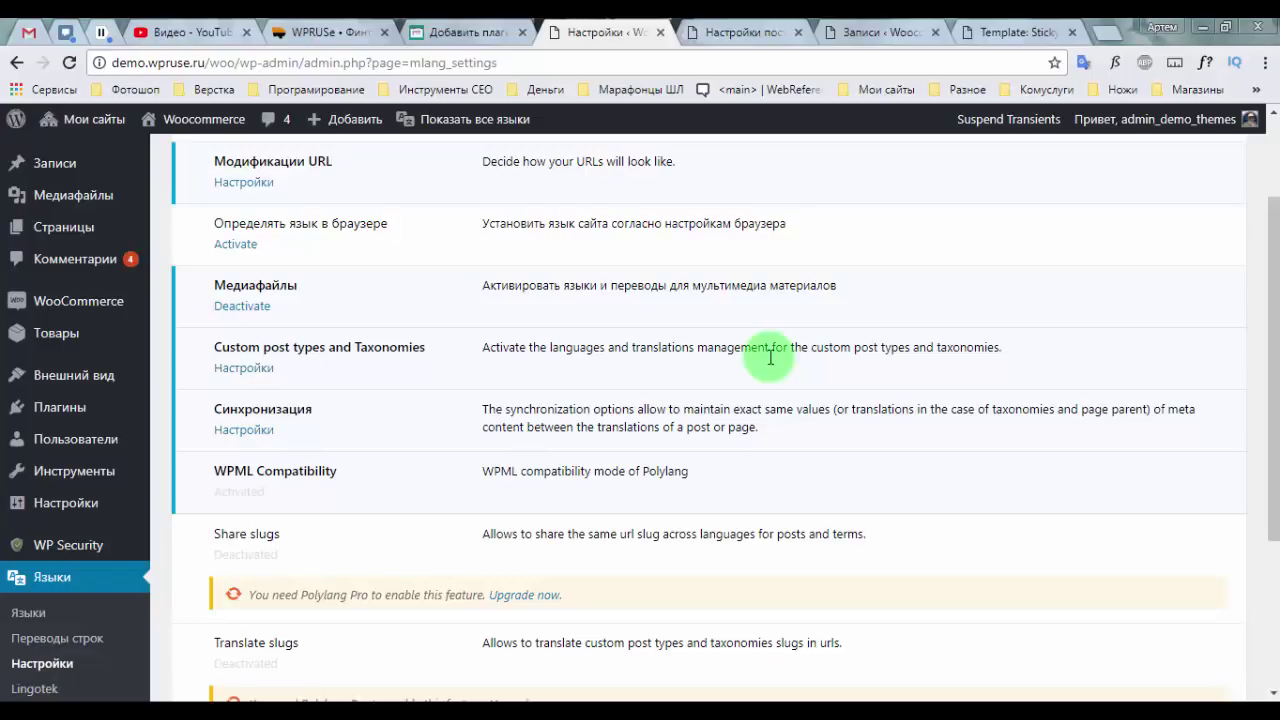
# Step: Enable all synchronization options in the Синхронизация module, from Таксономия to Родительская страница, and save the changes
pyautogui.click(430, 410)
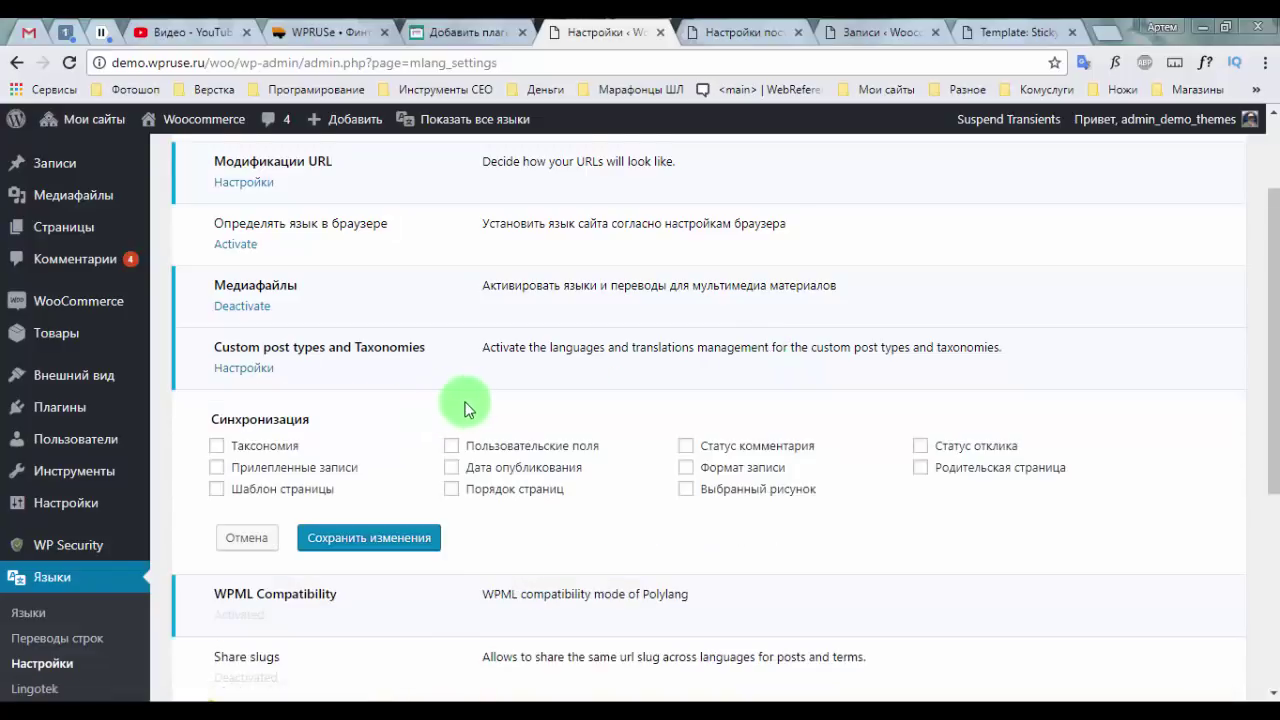
pyautogui.scroll(-2, 423, 337)
pyautogui.scroll(1, 557, 349)
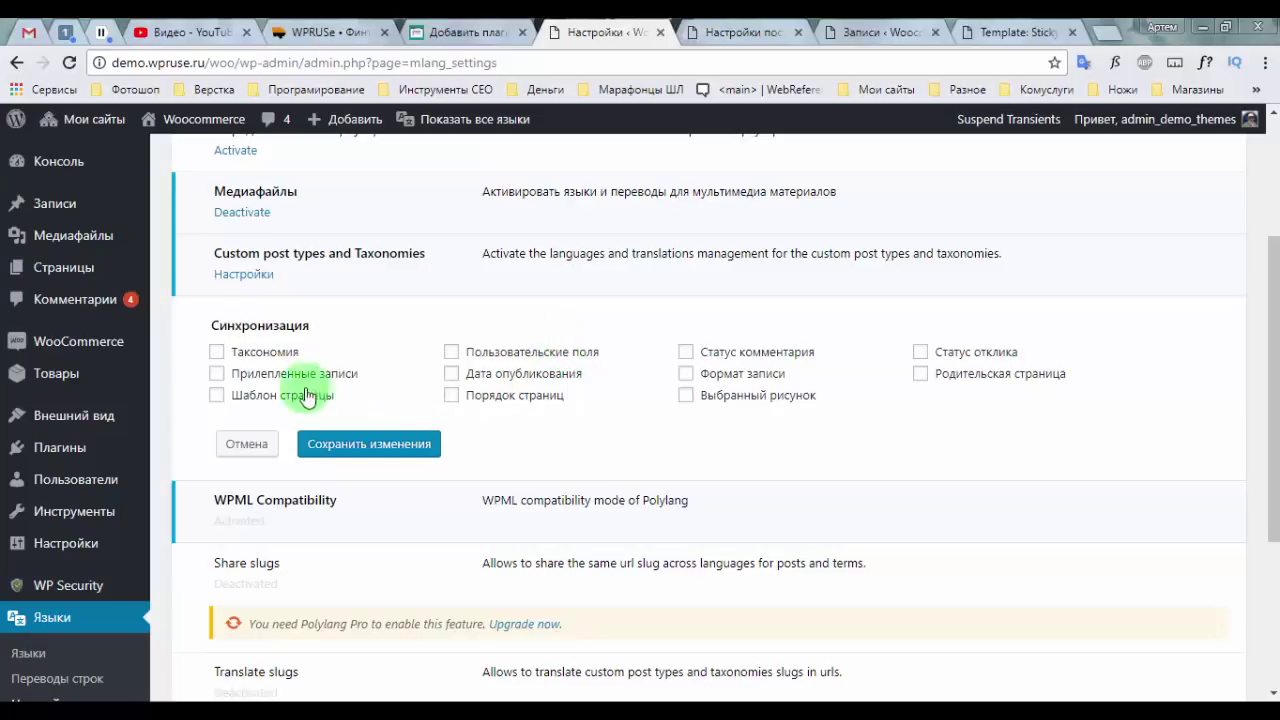
pyautogui.click(220, 350)
pyautogui.click(218, 373)
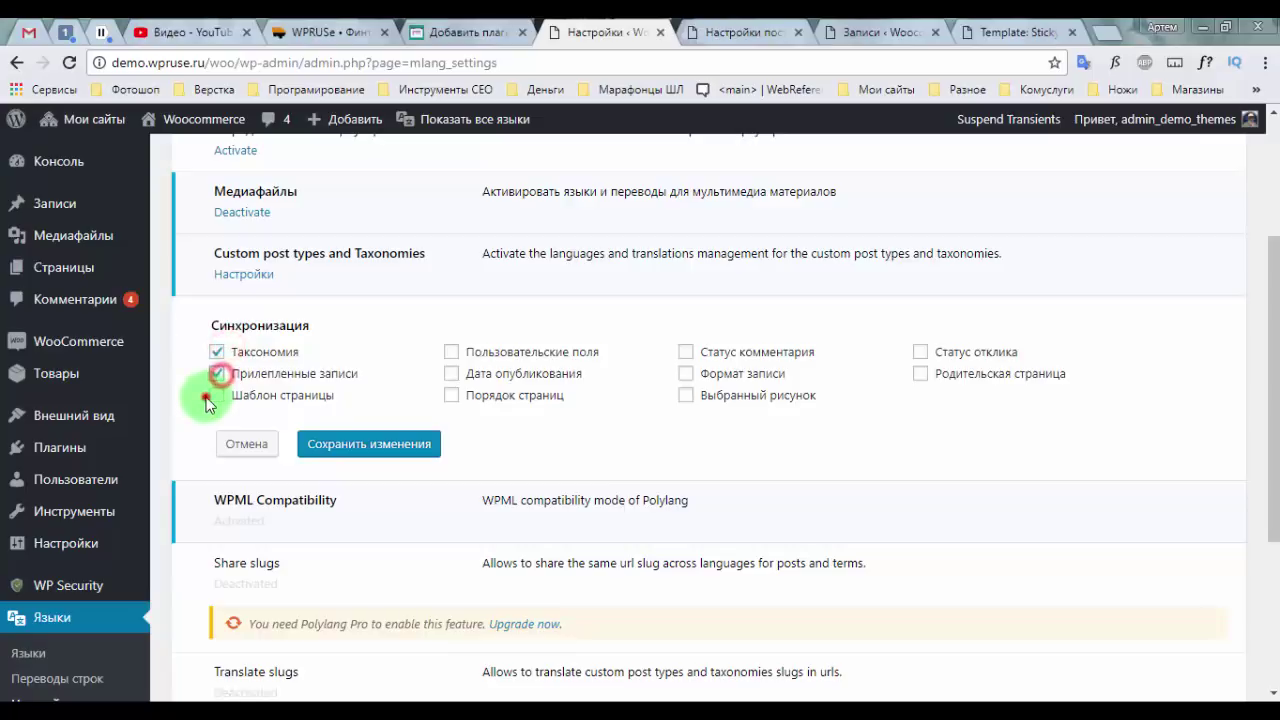
pyautogui.click(212, 396)
pyautogui.click(451, 352)
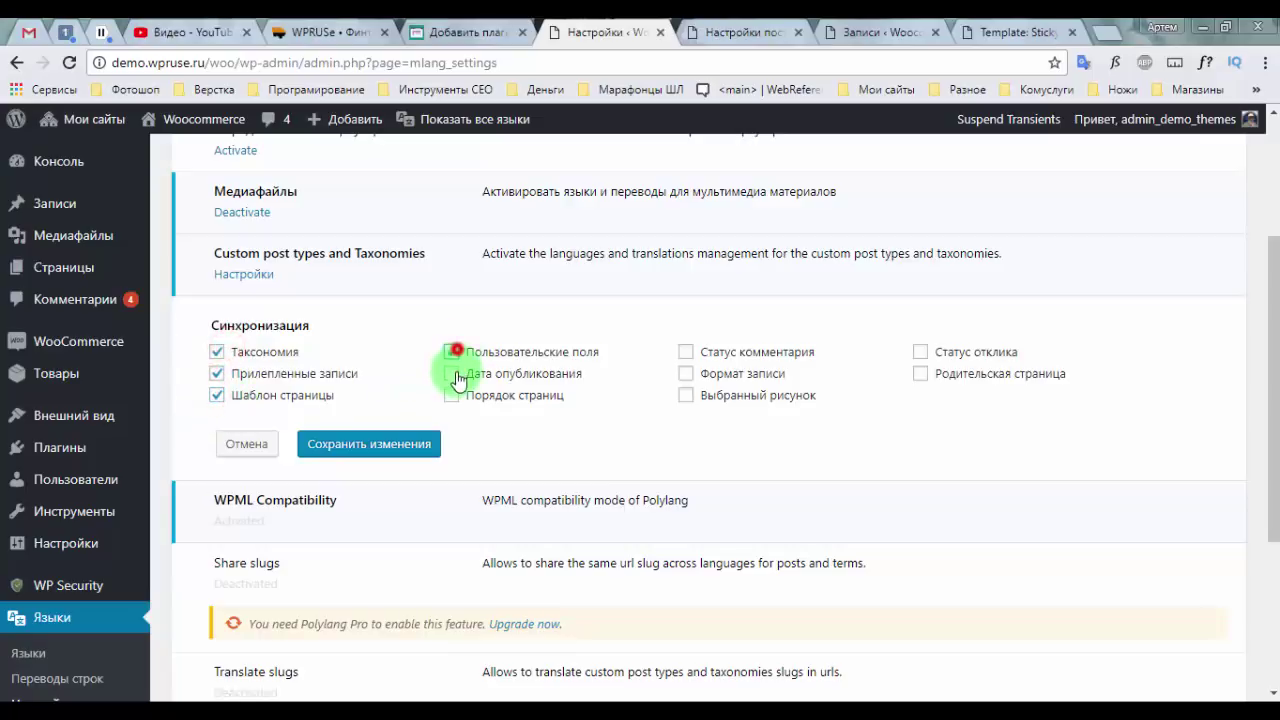
pyautogui.click(451, 373)
pyautogui.click(451, 395)
pyautogui.click(686, 352)
pyautogui.click(686, 373)
pyautogui.click(686, 395)
pyautogui.click(920, 352)
pyautogui.click(920, 373)
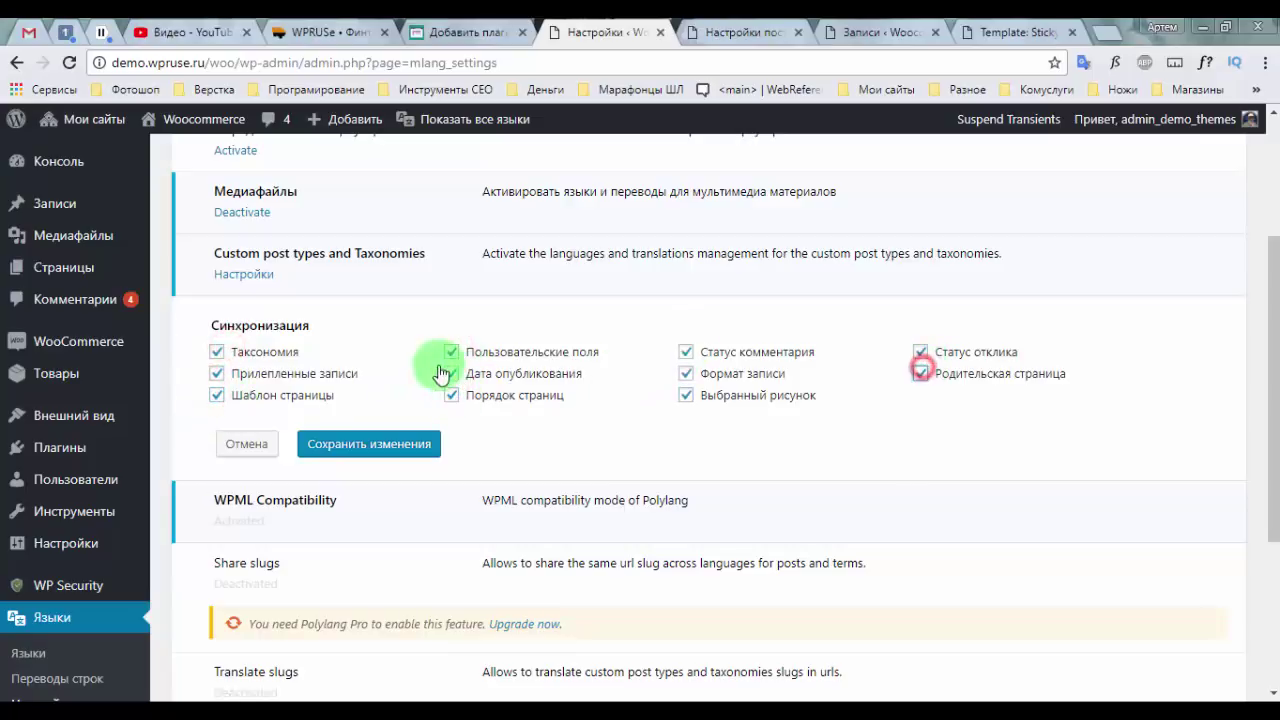
pyautogui.click(395, 440)
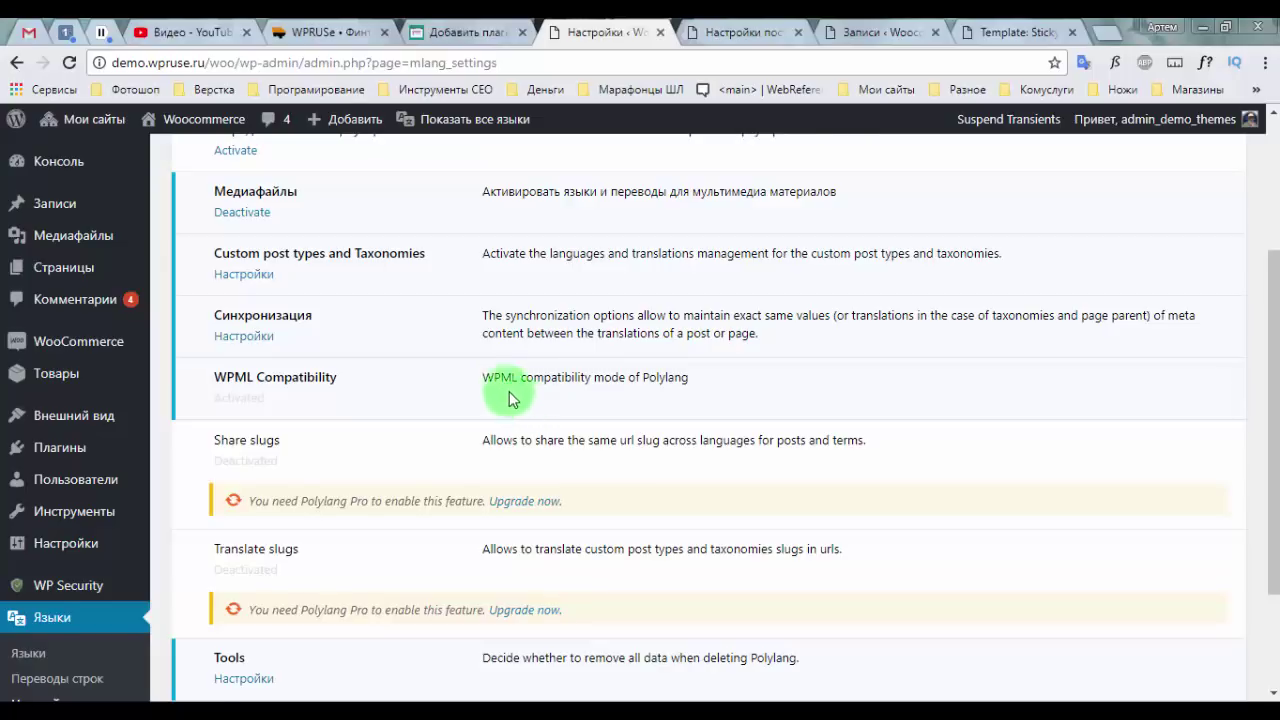
# Step: Compare the URL slugs of the Template: Sticky and Прилепленная запись posts on the public site
pyautogui.scroll(-2, 488, 385)
pyautogui.scroll(1, 383, 430)
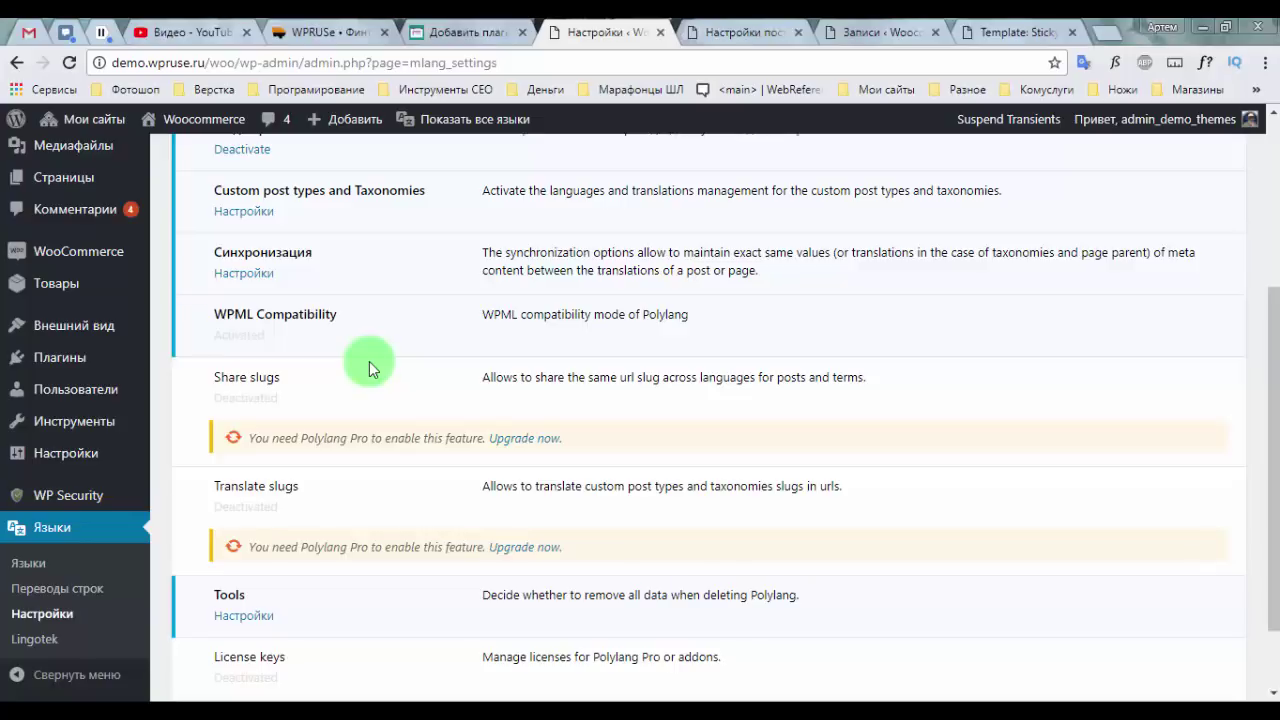
pyautogui.click(1055, 31)
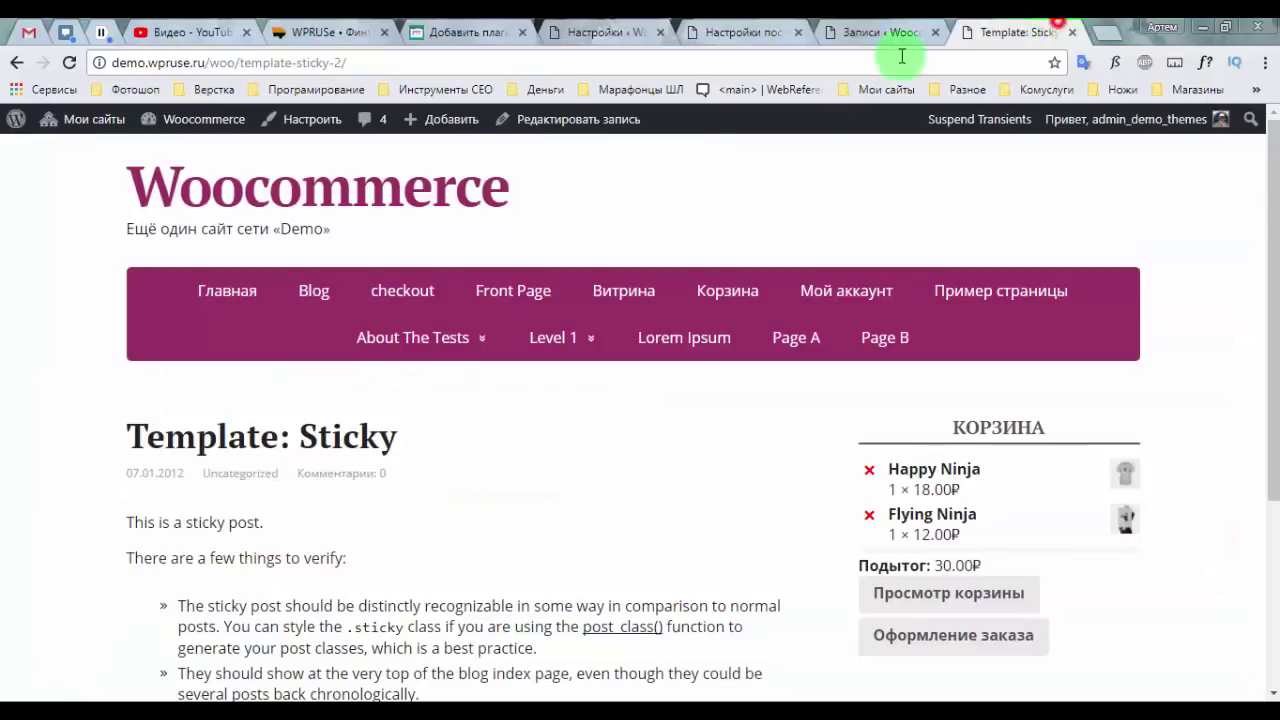
pyautogui.moveTo(335, 60); pyautogui.dragTo(249, 55)
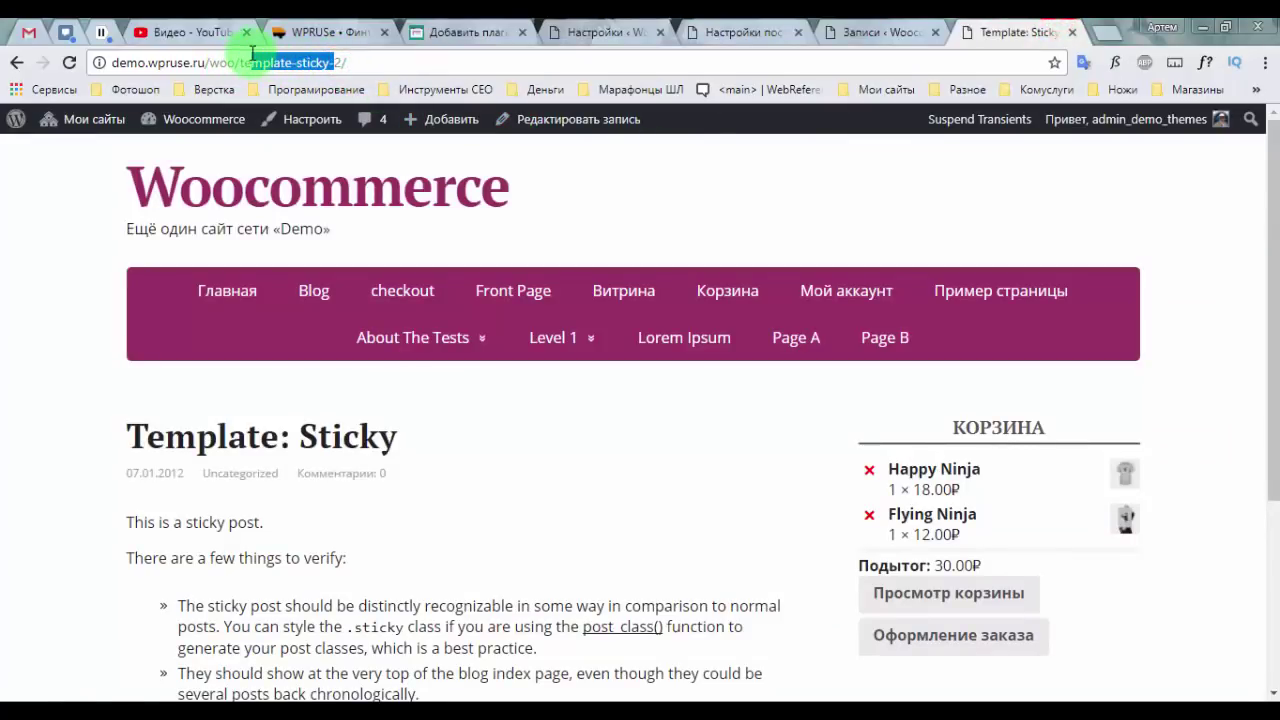
pyautogui.click(295, 180)
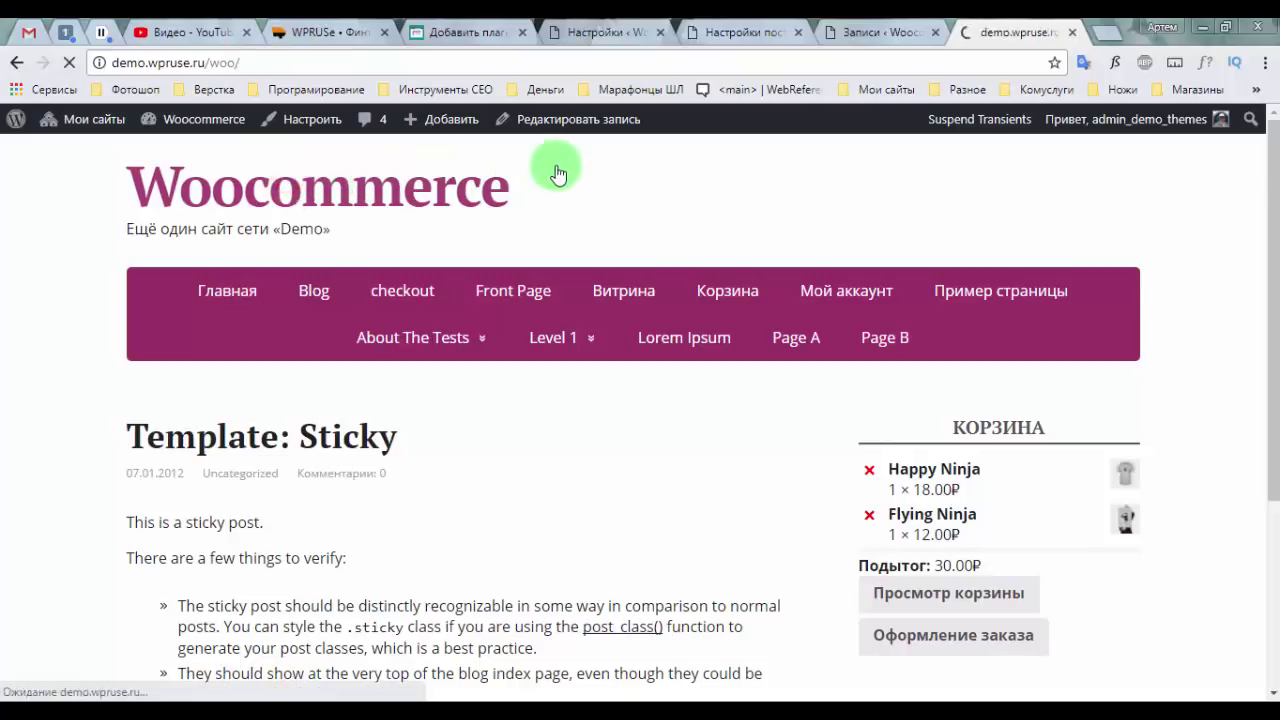
pyautogui.scroll(-3, 308, 443)
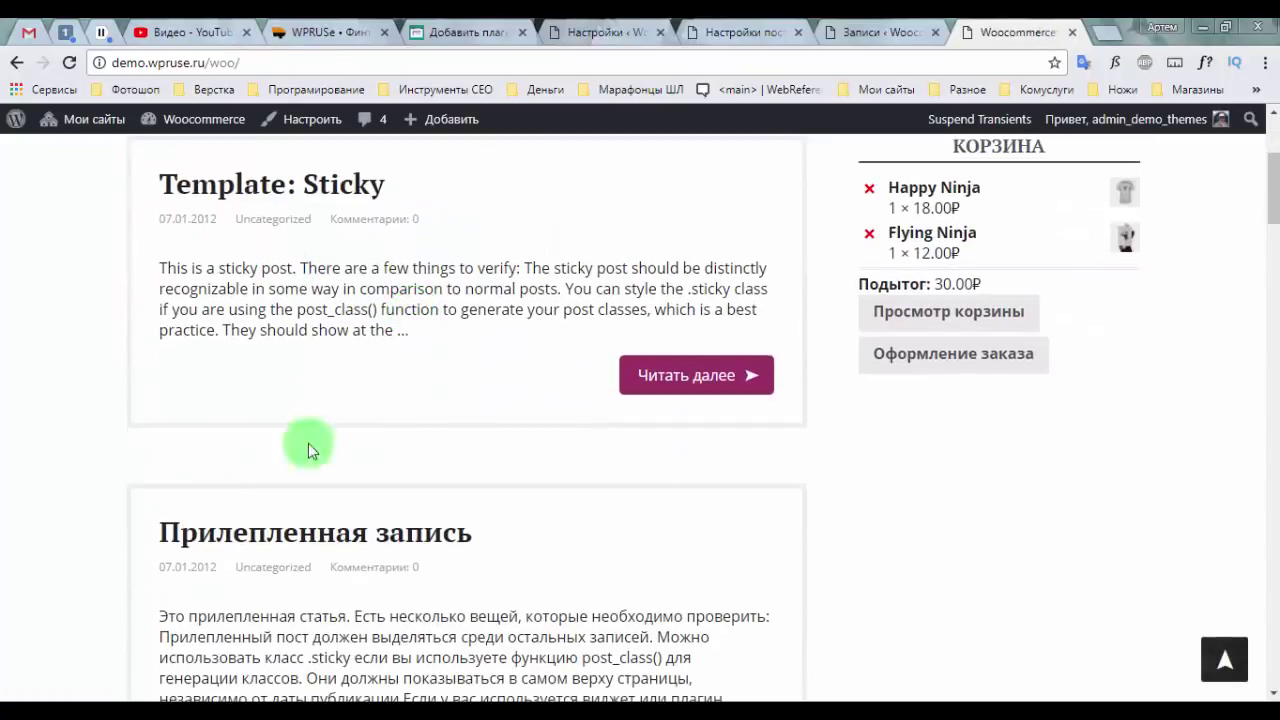
pyautogui.click(371, 531)
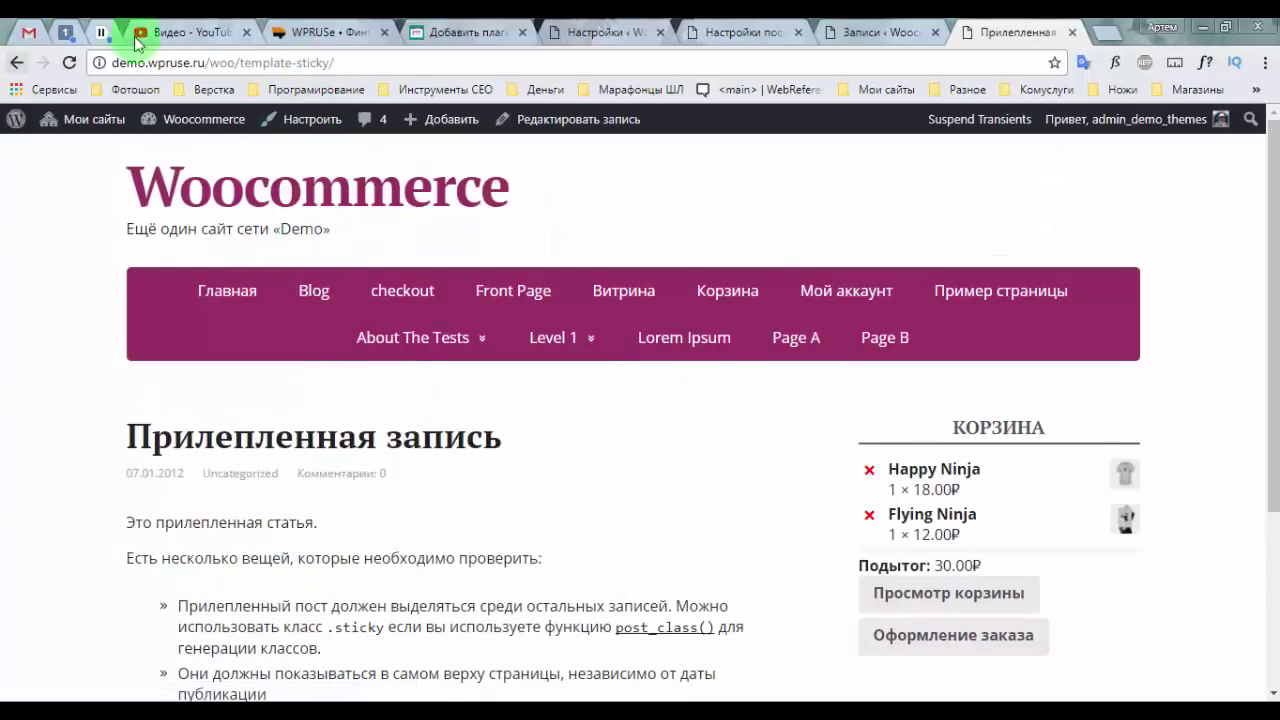
pyautogui.moveTo(338, 63); pyautogui.dragTo(234, 62)
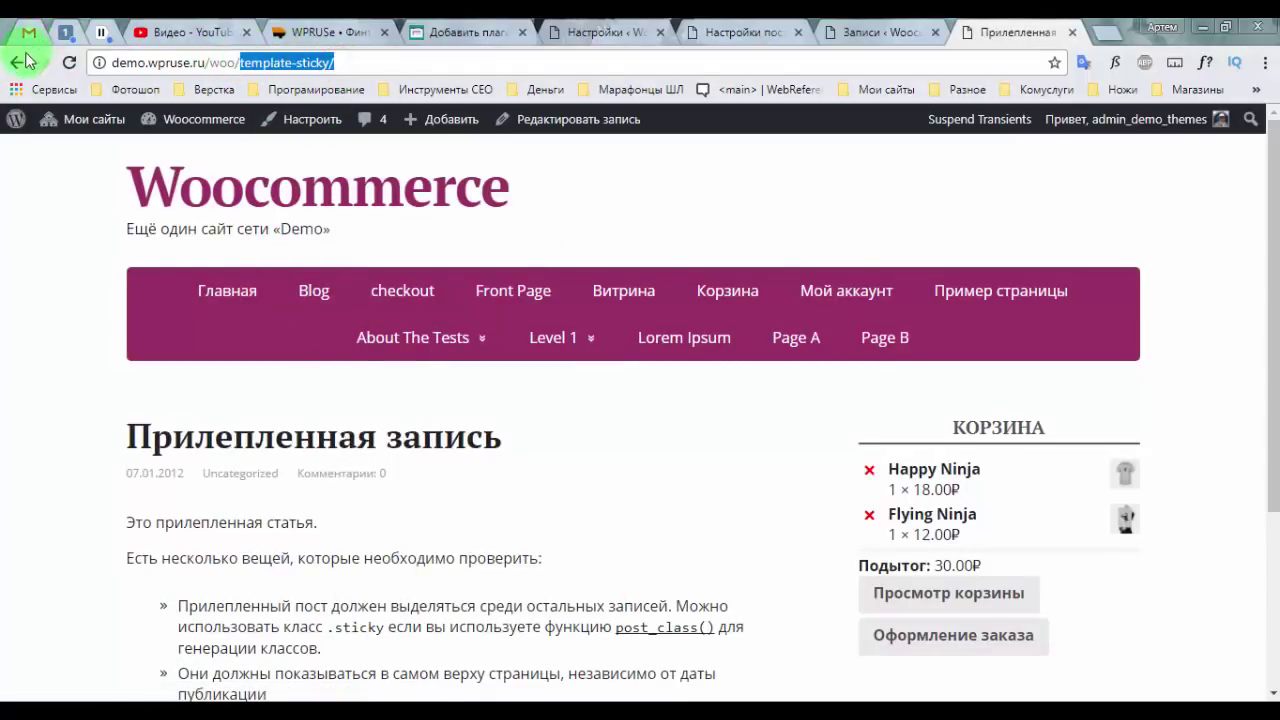
pyautogui.click(16, 62)
pyautogui.click(275, 185)
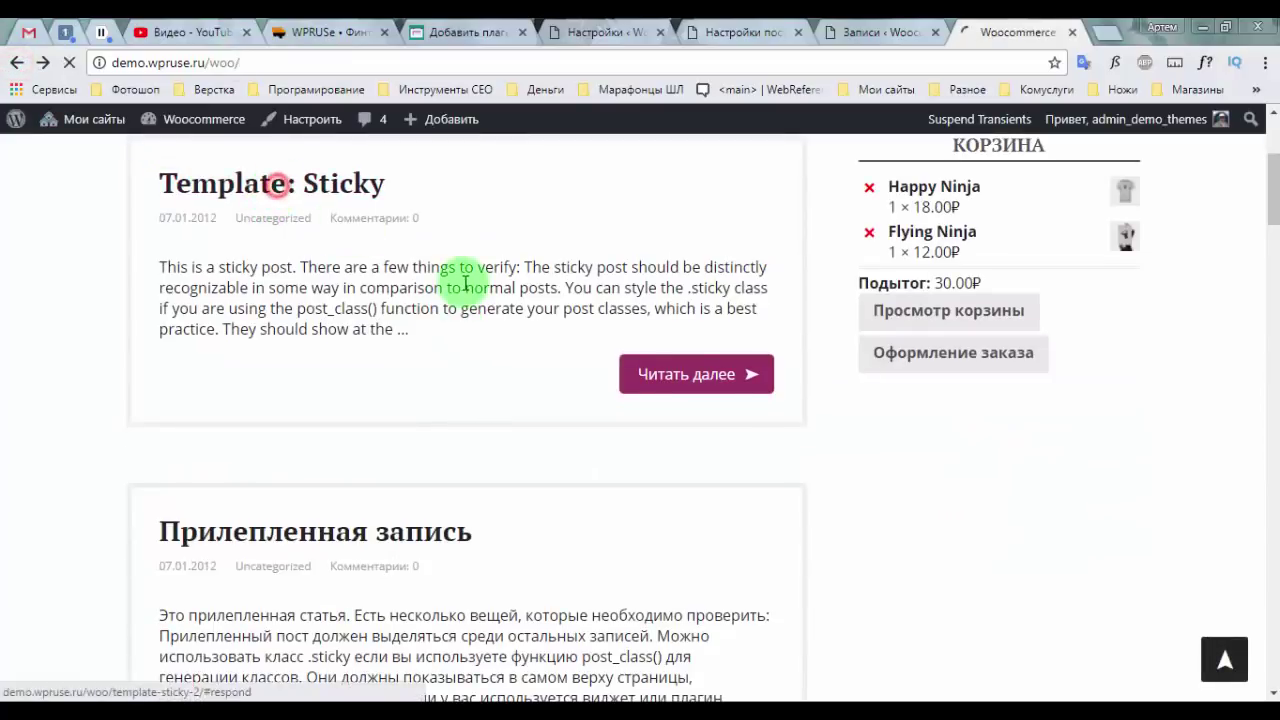
pyautogui.moveTo(346, 62); pyautogui.dragTo(334, 62)
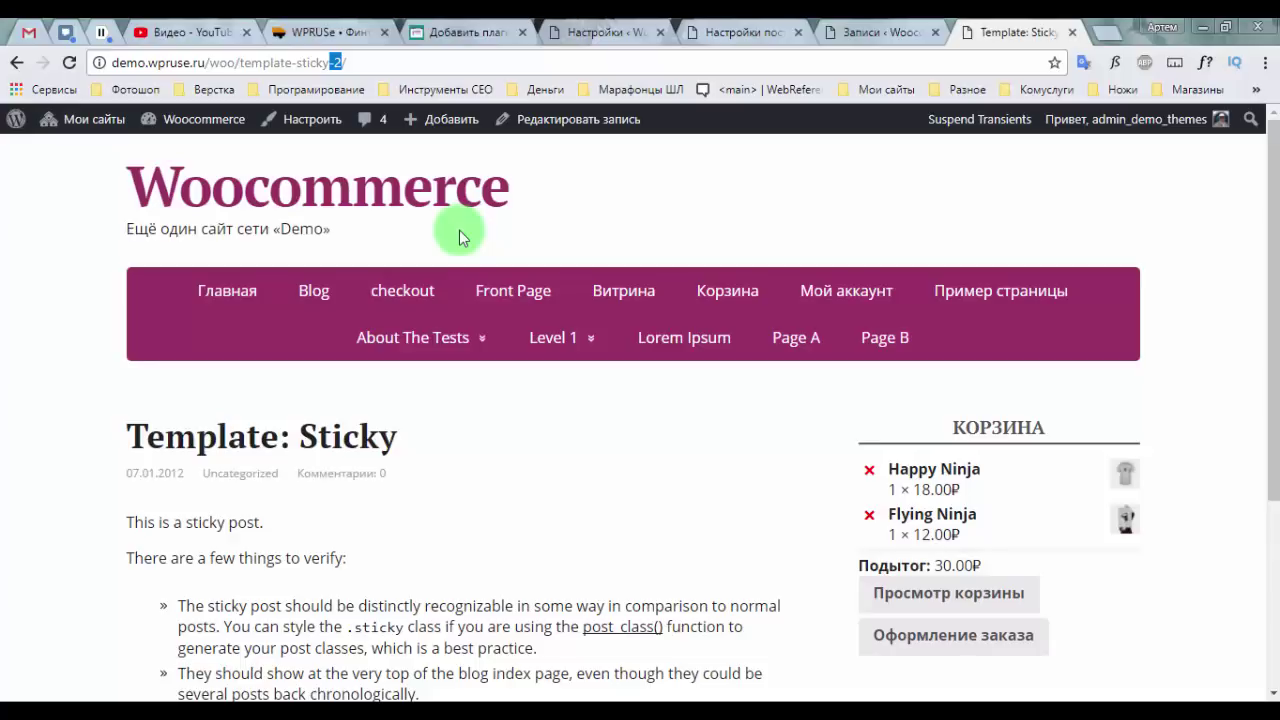
# Step: Check the permalink settings and Polylang's slug modules against the slug in the Template: Sticky post's address
pyautogui.click(716, 28)
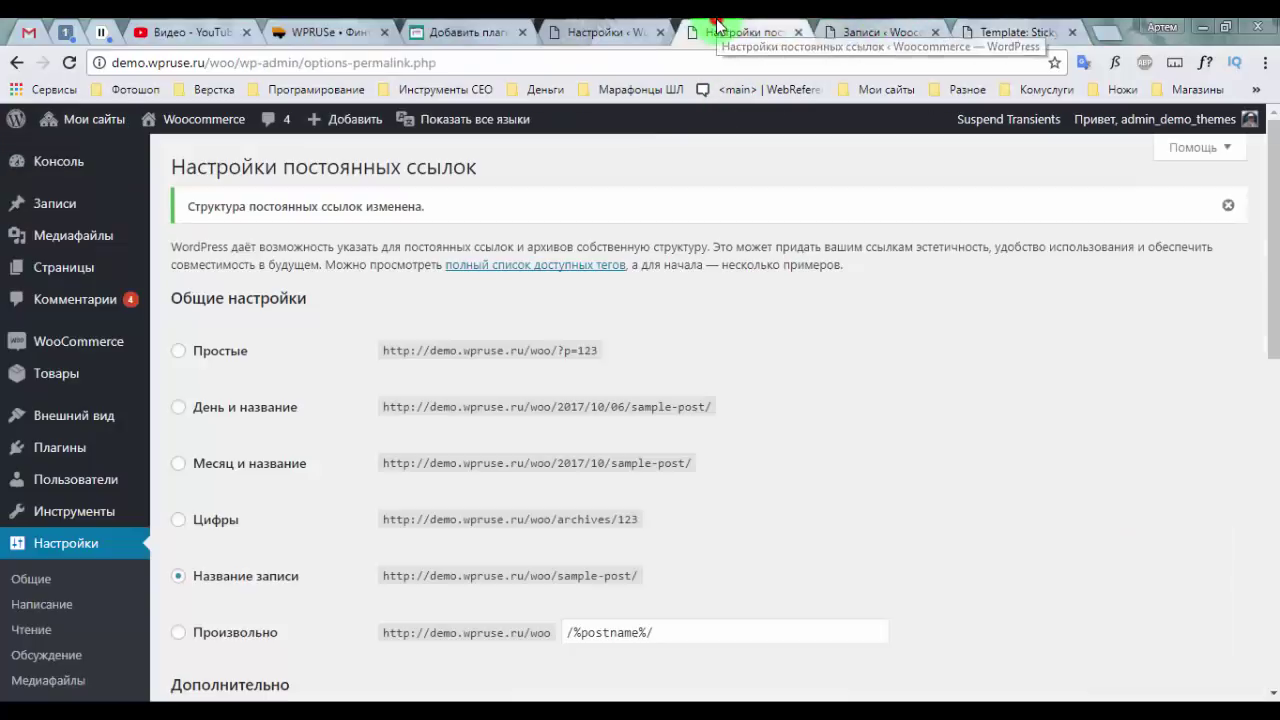
pyautogui.hotkey('ctrl', 'shift', 'Tab')
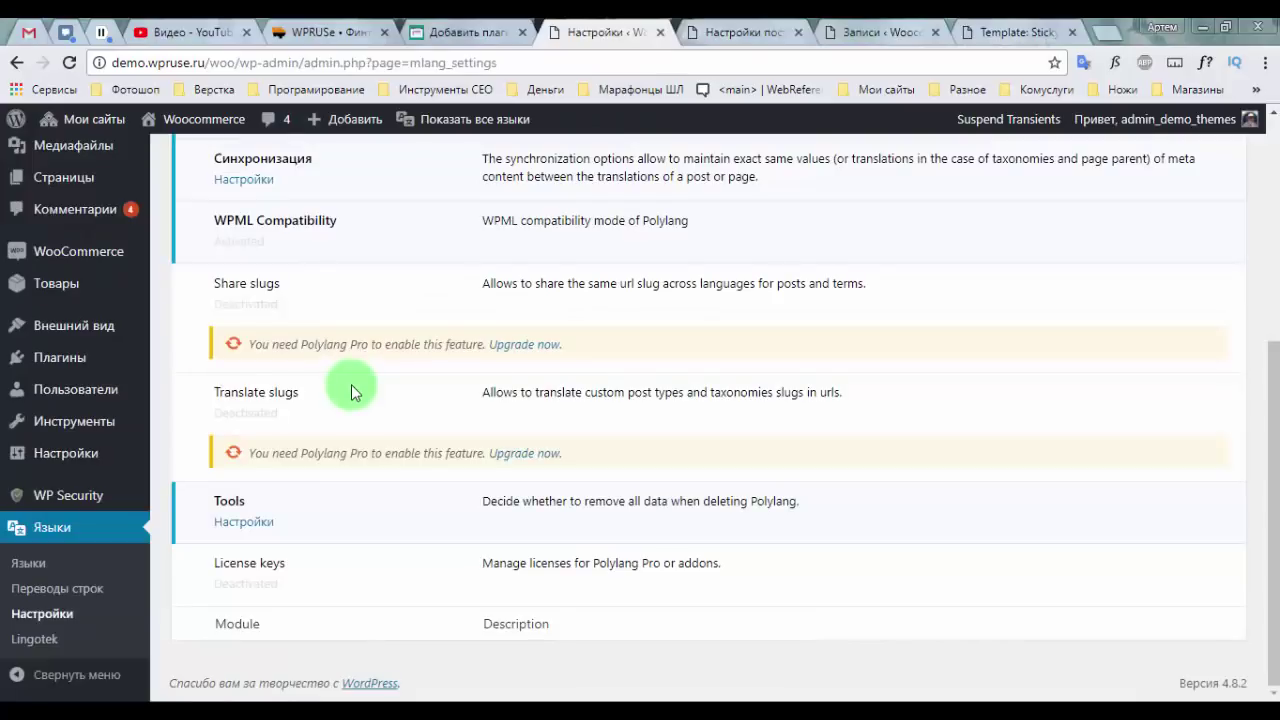
pyautogui.click(1010, 30)
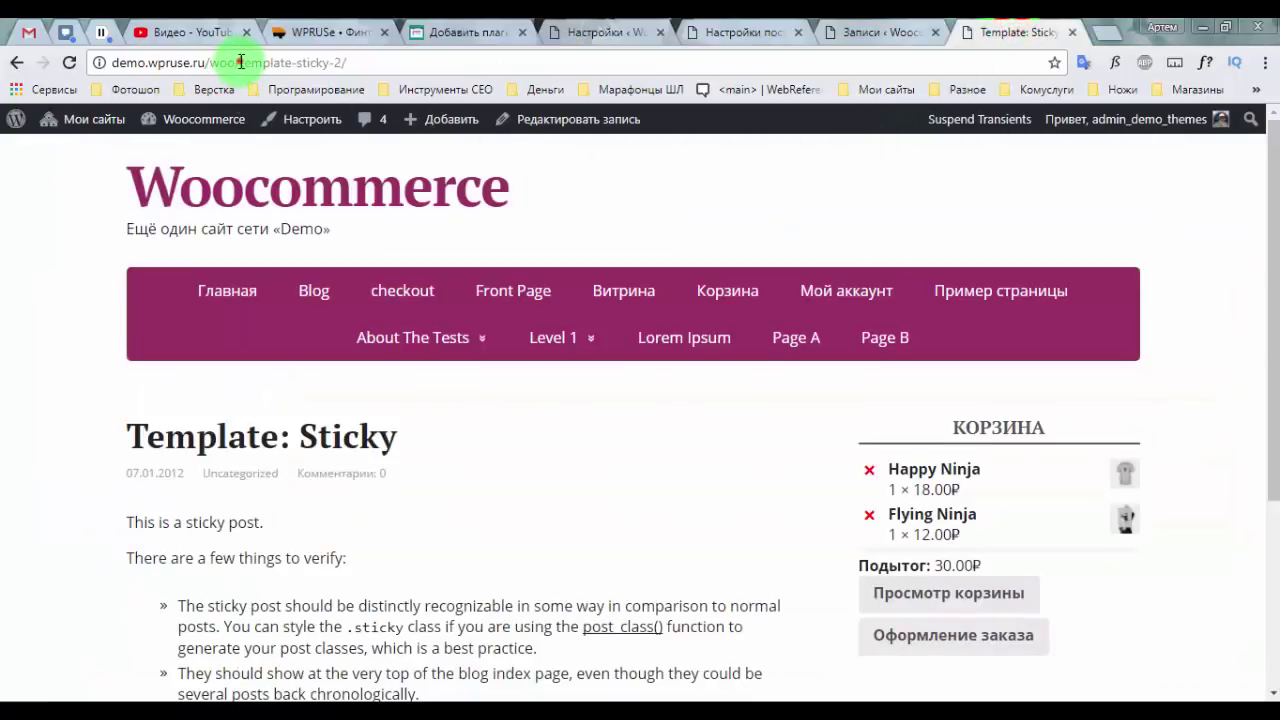
pyautogui.moveTo(240, 62); pyautogui.dragTo(330, 62)
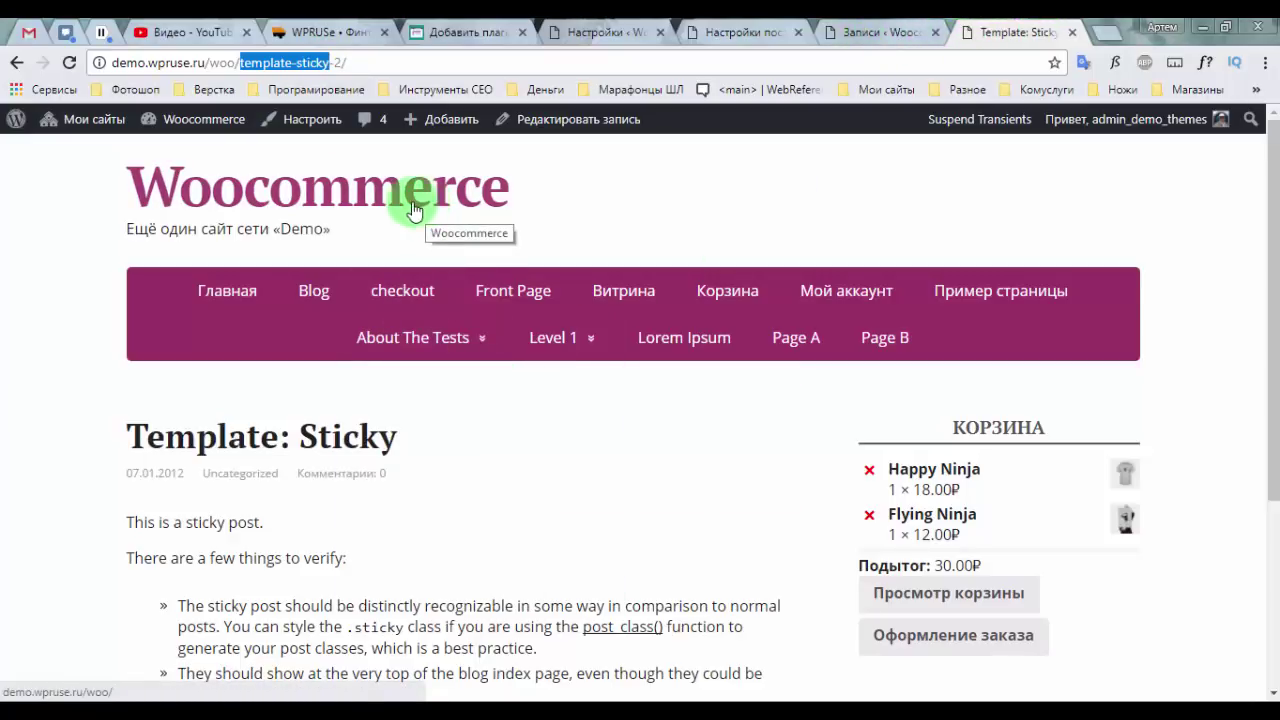
# Step: Keep the removal of all Polylang data on plugin deletion disabled in the Polylang Tools module and save
pyautogui.click(598, 32)
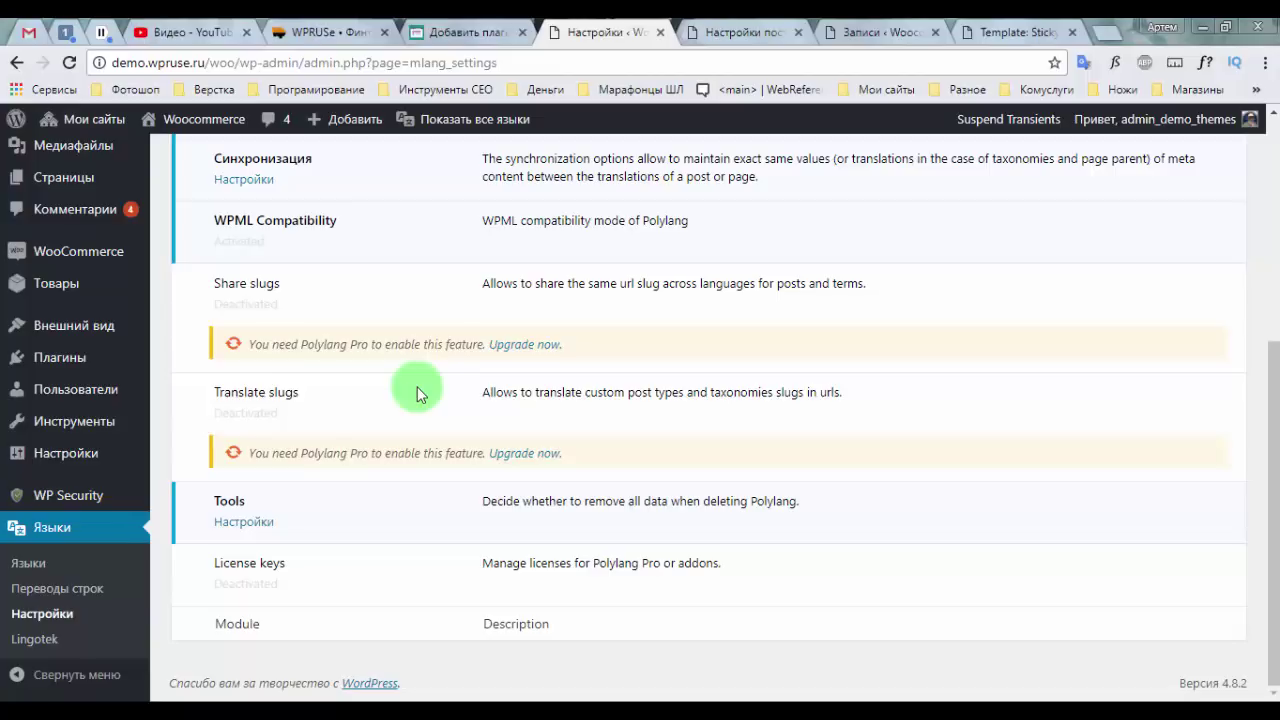
pyautogui.click(243, 521)
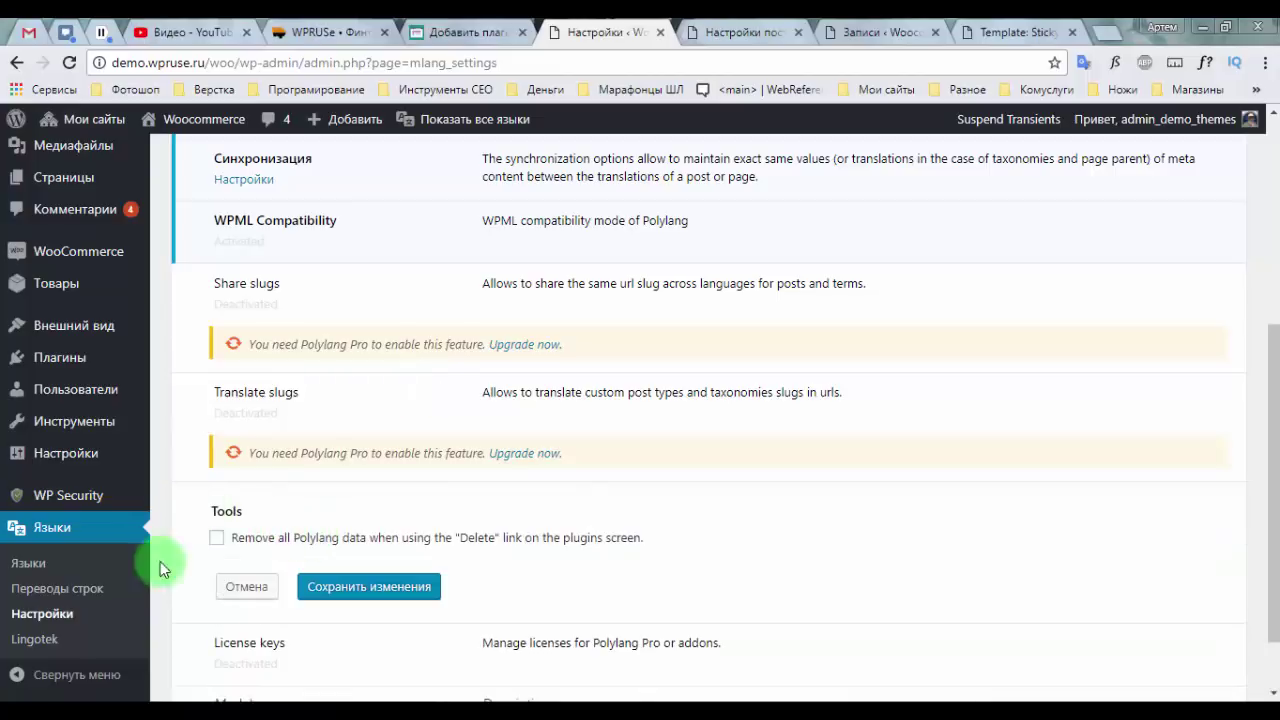
pyautogui.click(215, 538)
pyautogui.click(345, 588)
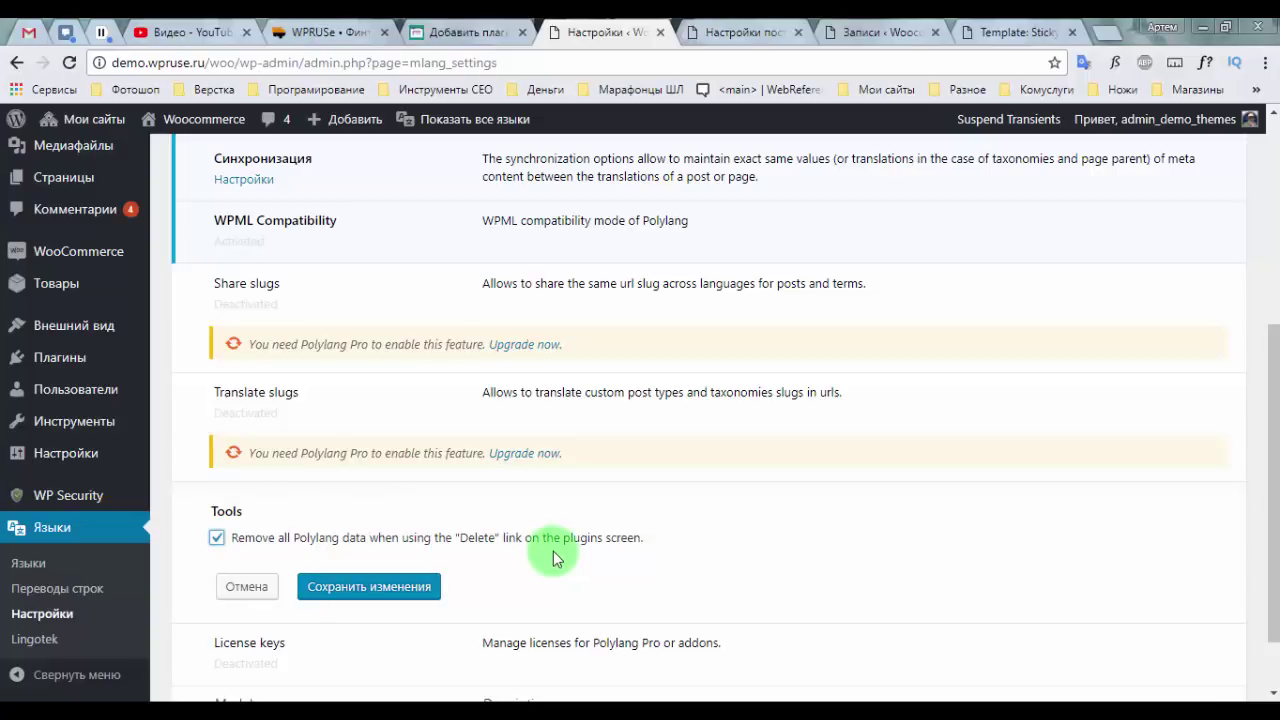
pyautogui.click(216, 538)
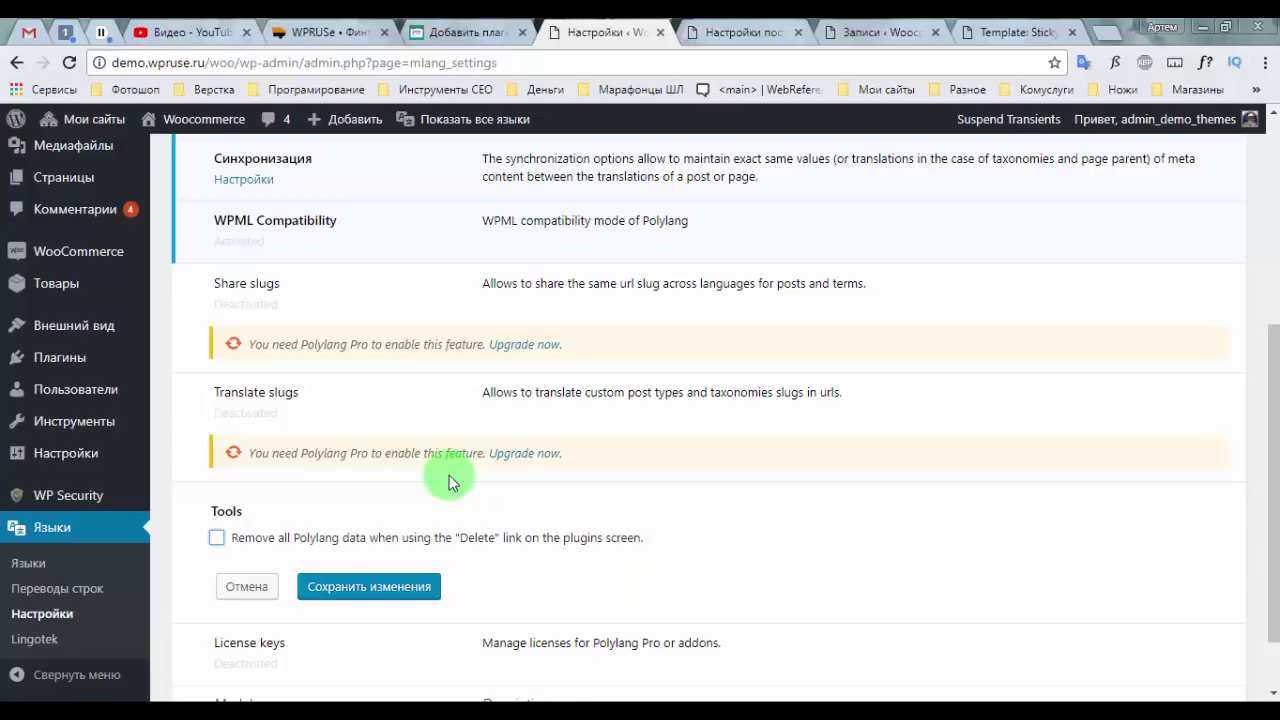
pyautogui.click(369, 586)
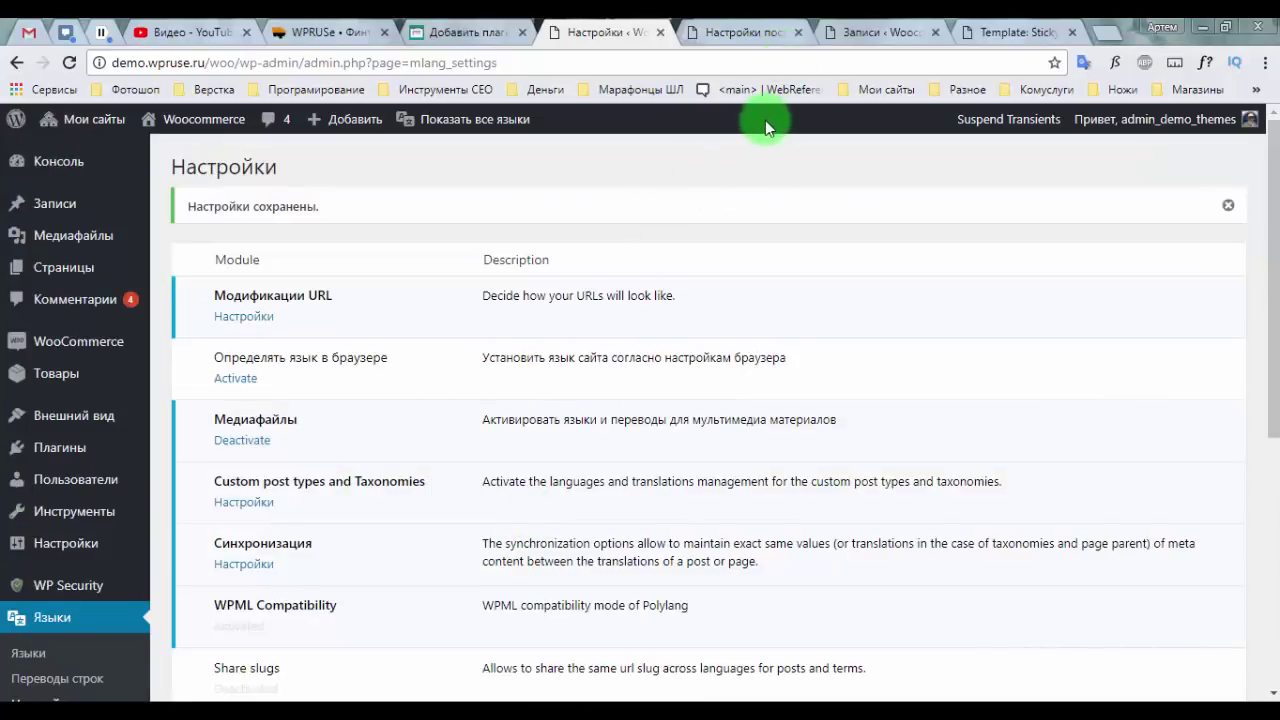
# Step: Look over the list of Polylang modules and return to the public site
pyautogui.scroll(-1, 506, 457)
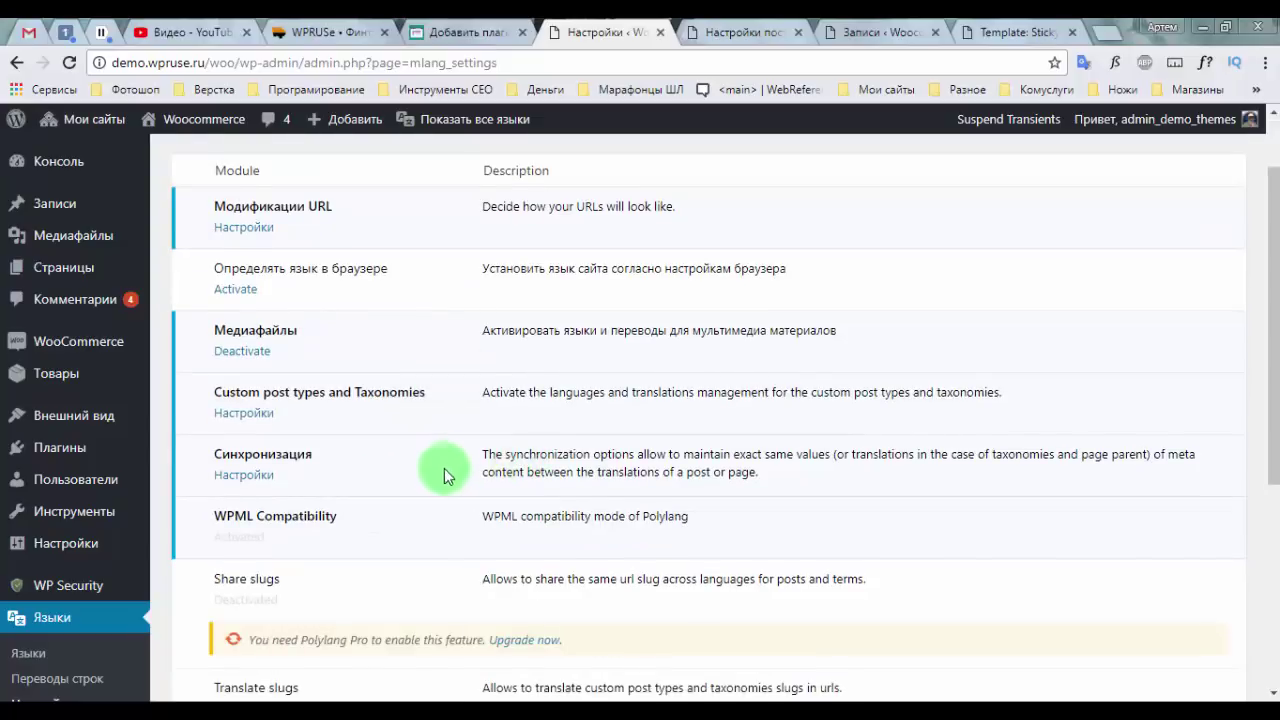
pyautogui.scroll(-1, 423, 494)
pyautogui.scroll(-1, 423, 494)
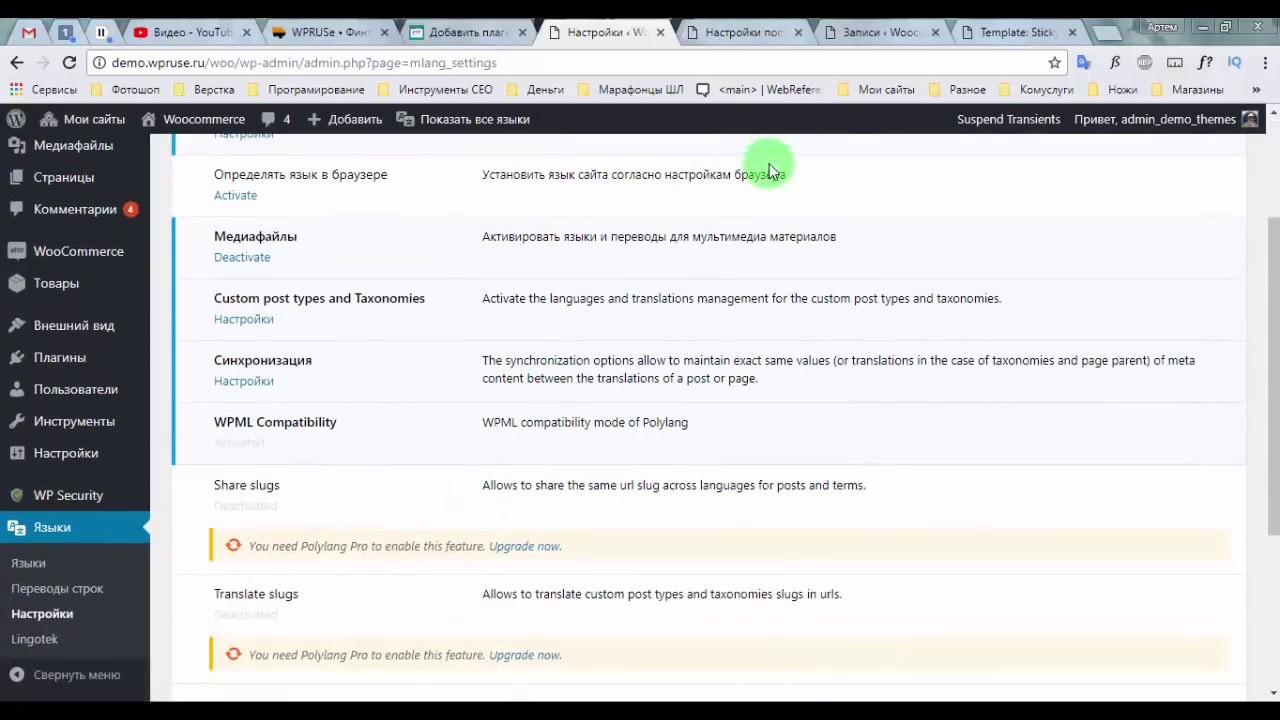
pyautogui.click(1022, 30)
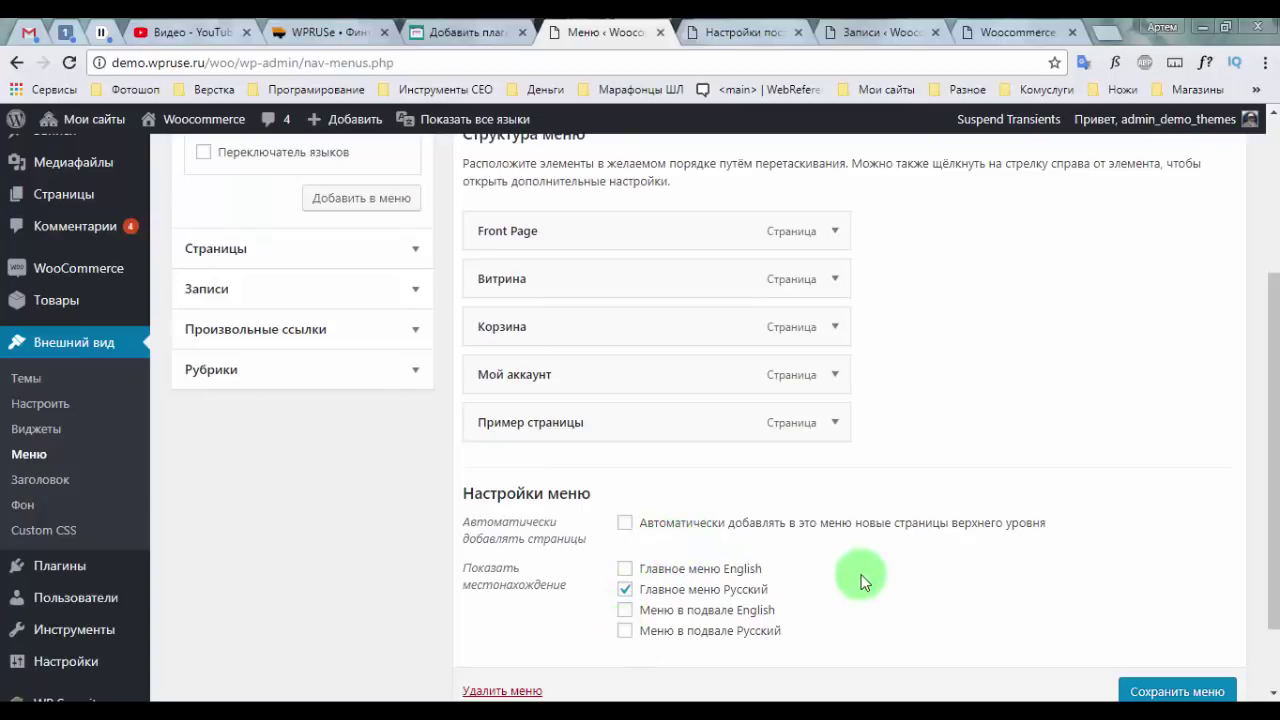
# Step: Review the per-language display locations in the menu settings and reload the public site to check its header menu
pyautogui.scroll(-1, 823, 508)
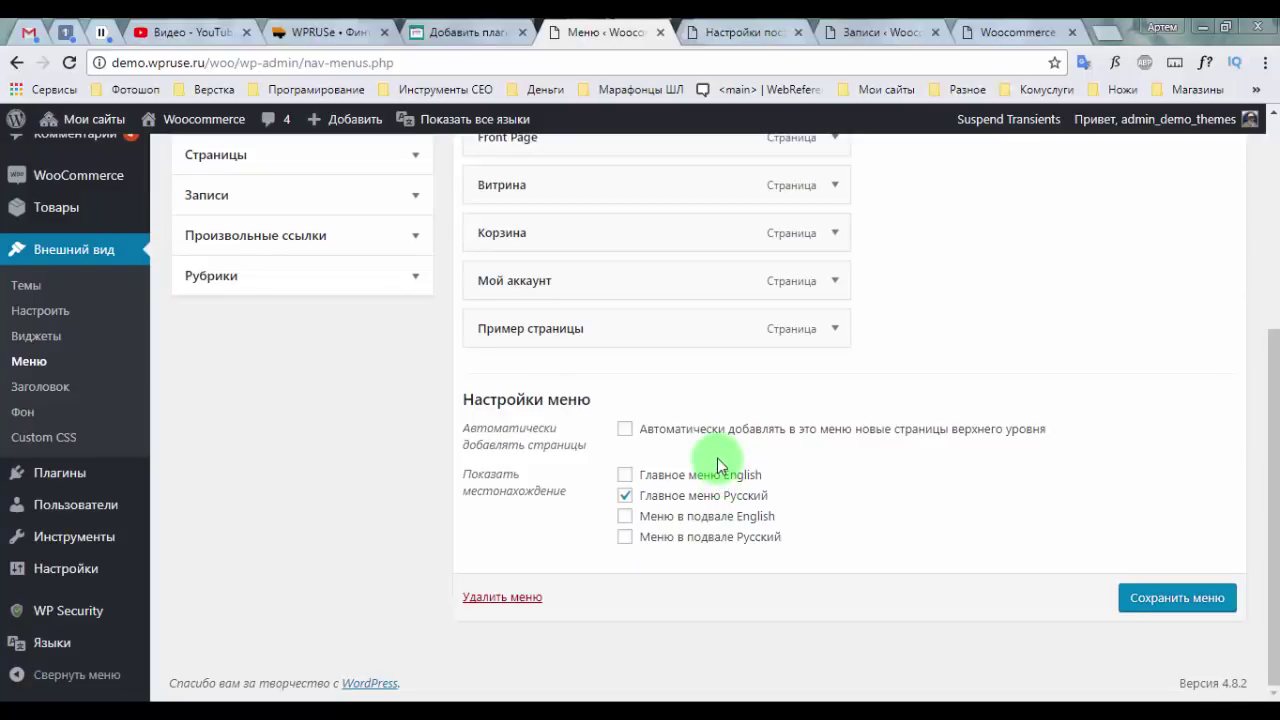
pyautogui.scroll(1, 740, 470)
pyautogui.scroll(-1, 760, 468)
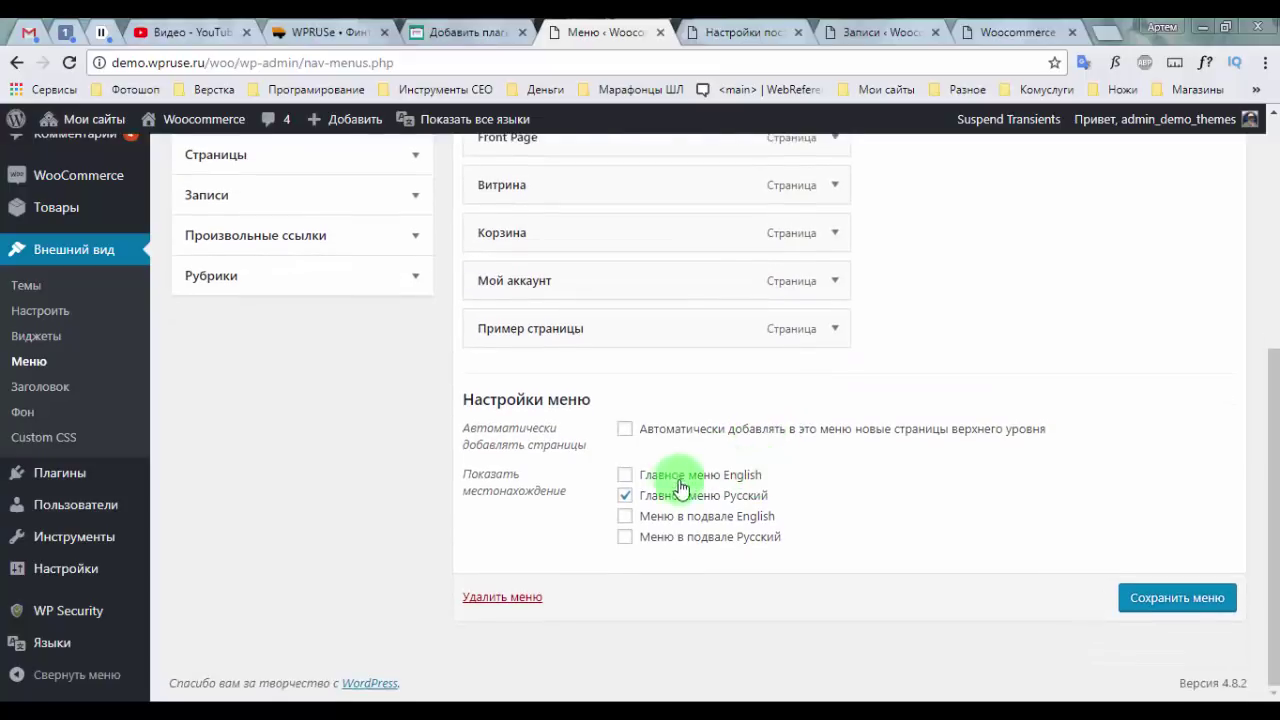
pyautogui.click(990, 32)
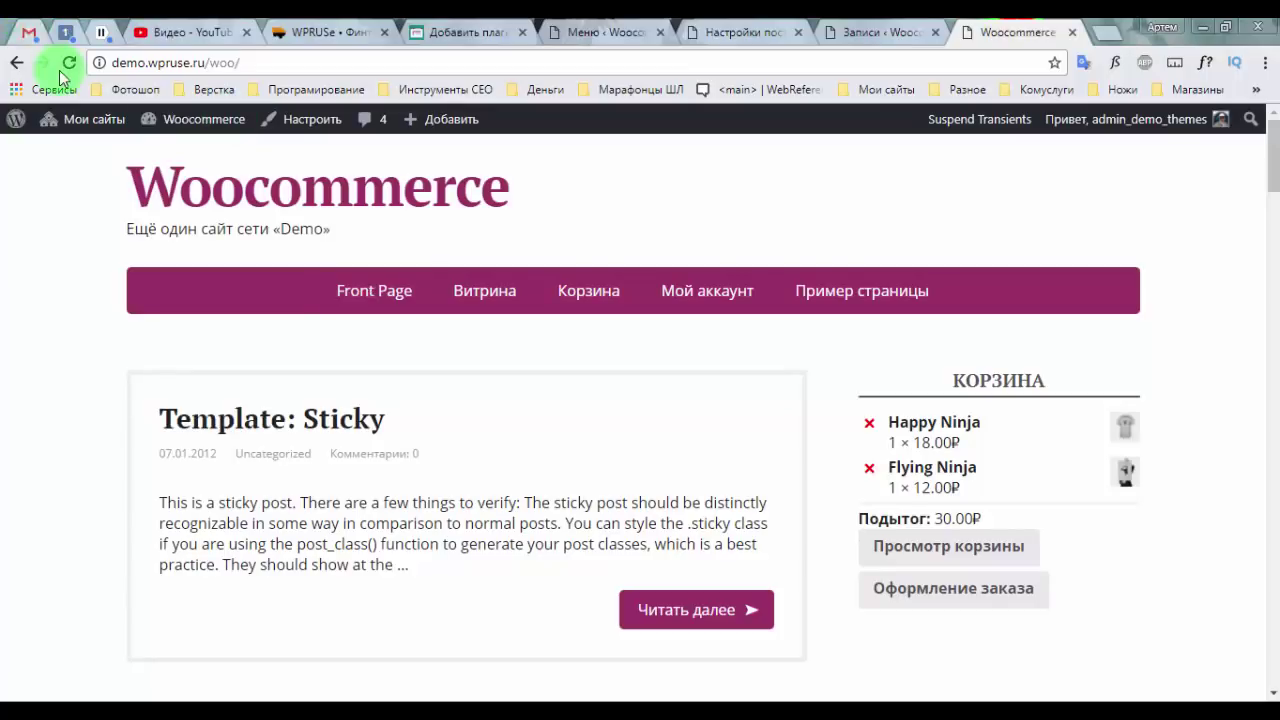
pyautogui.click(68, 62)
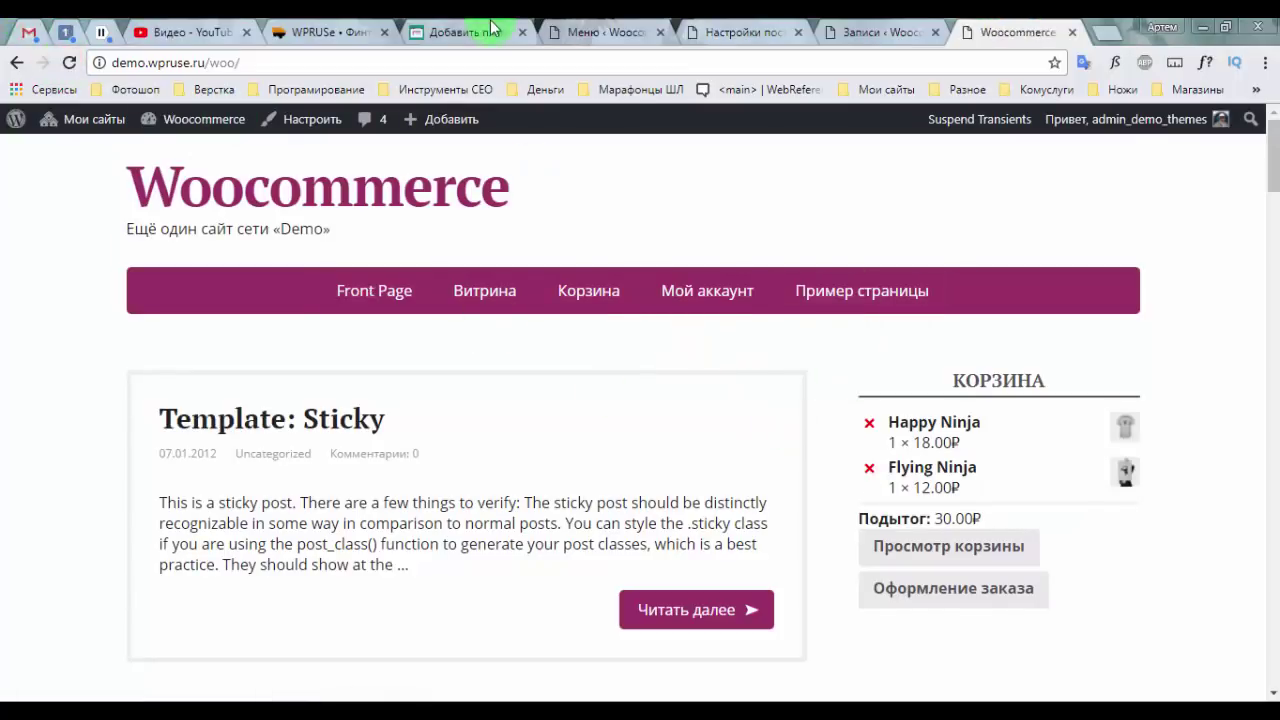
# Step: Add the language switcher (Переключатель языков) to the Short menu, also assign the menu to Главное меню English, and save it
pyautogui.click(600, 32)
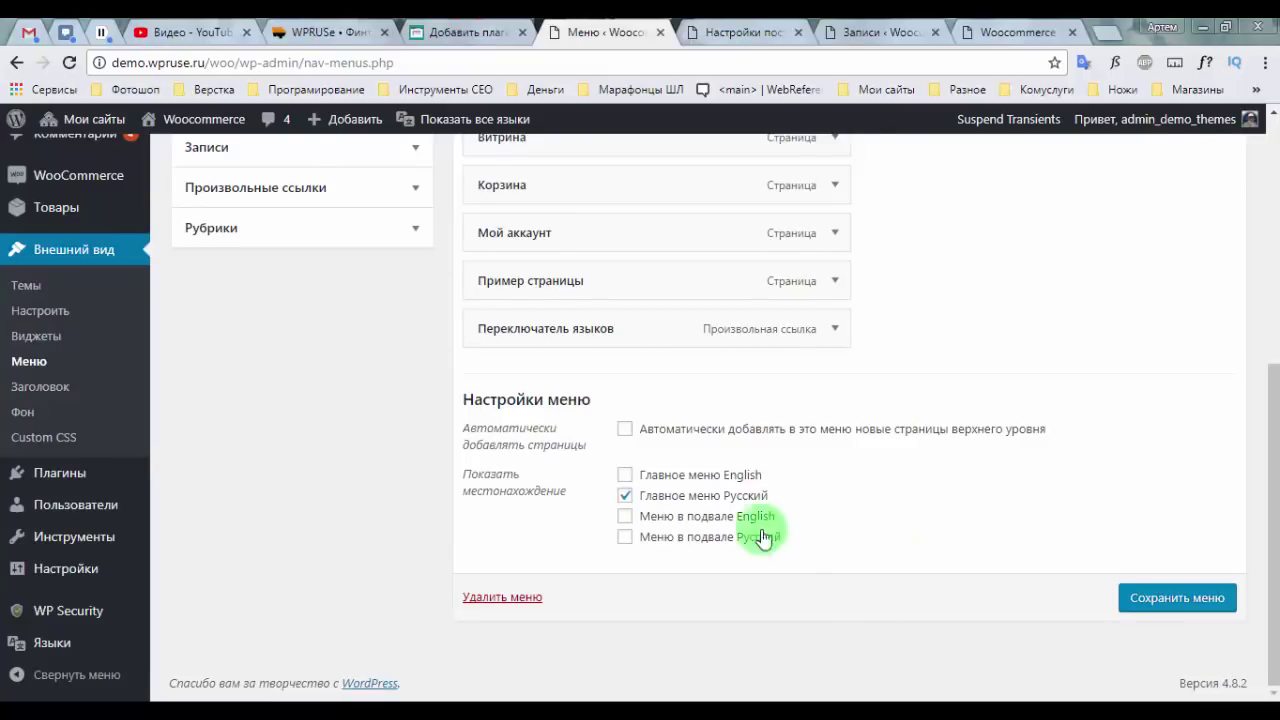
pyautogui.click(624, 475)
pyautogui.click(1150, 597)
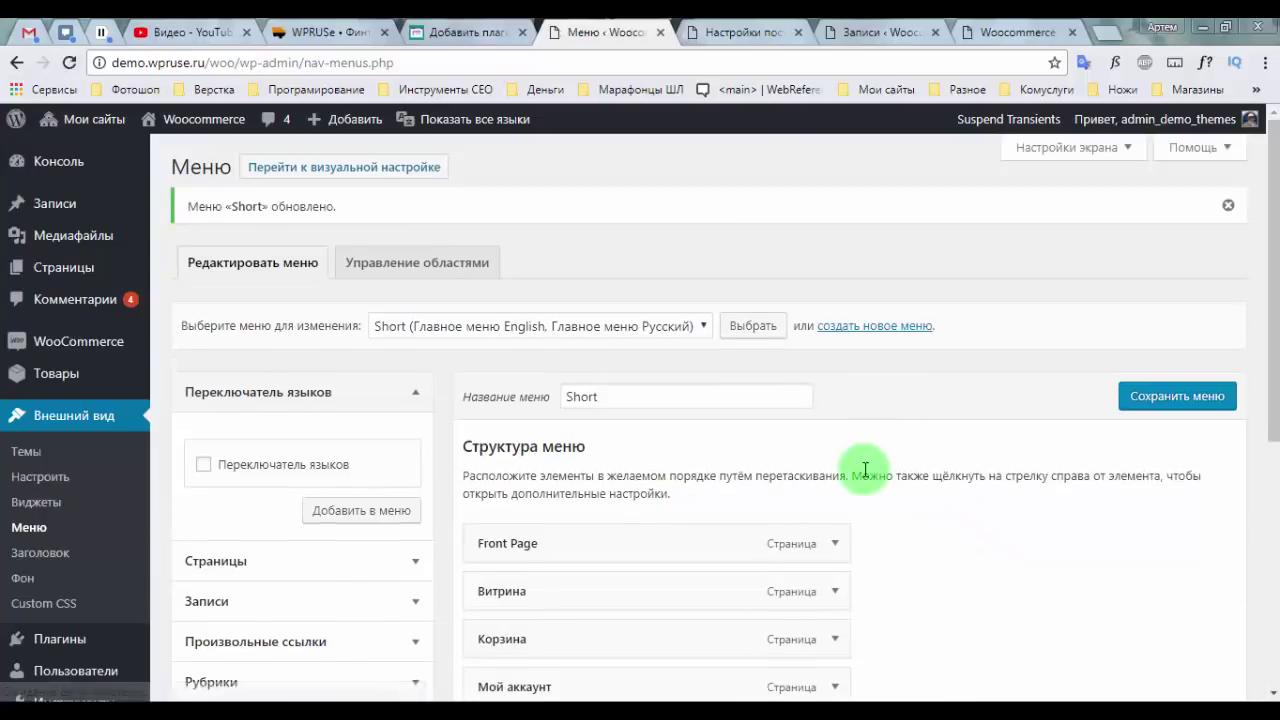
pyautogui.scroll(-4, 880, 462)
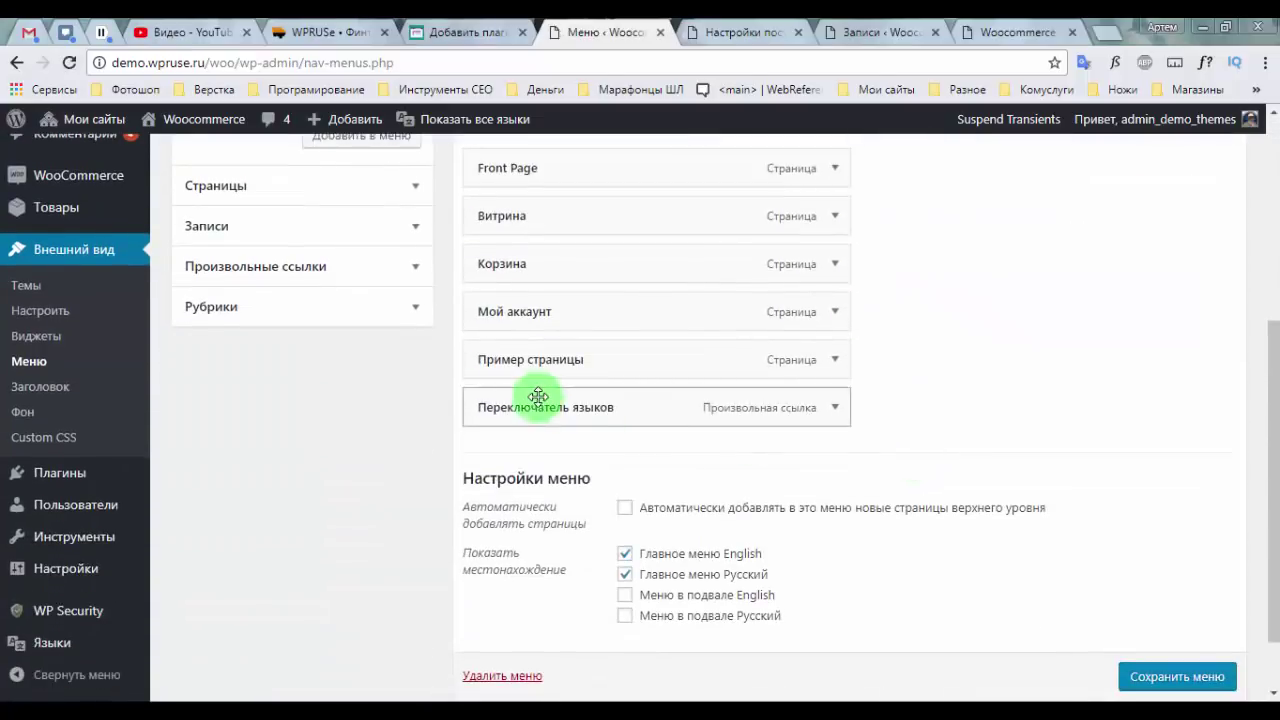
pyautogui.scroll(2, 470, 360)
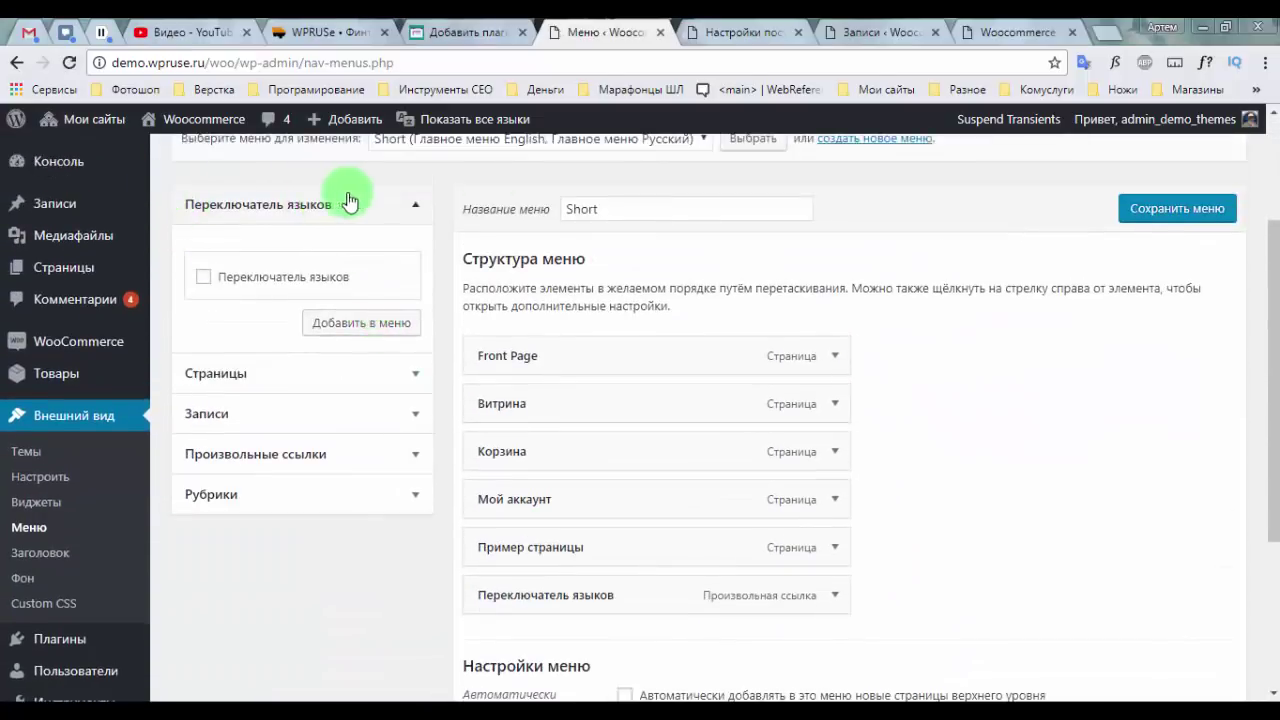
# Step: Hide the Переключатель языков block in the menu page's screen options and show it again
pyautogui.scroll(2, 1163, 220)
pyautogui.scroll(-1, 545, 407)
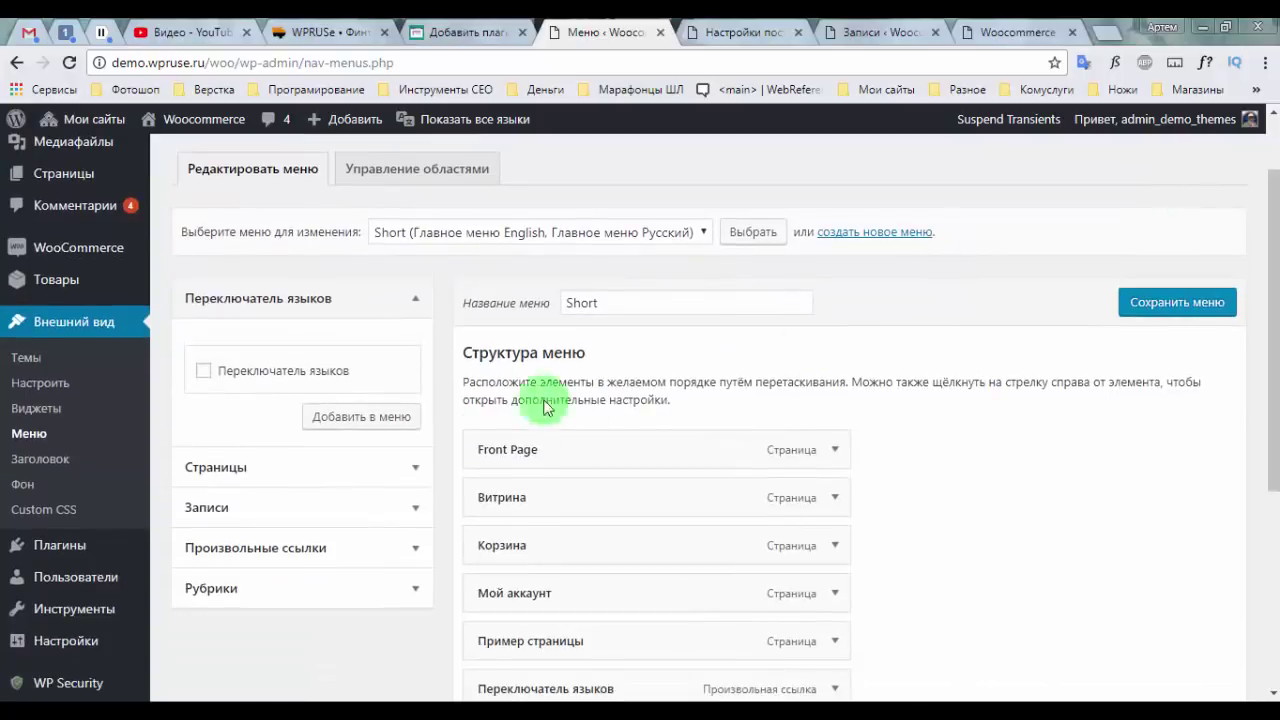
pyautogui.click(416, 298)
pyautogui.click(416, 298)
pyautogui.scroll(1, 975, 321)
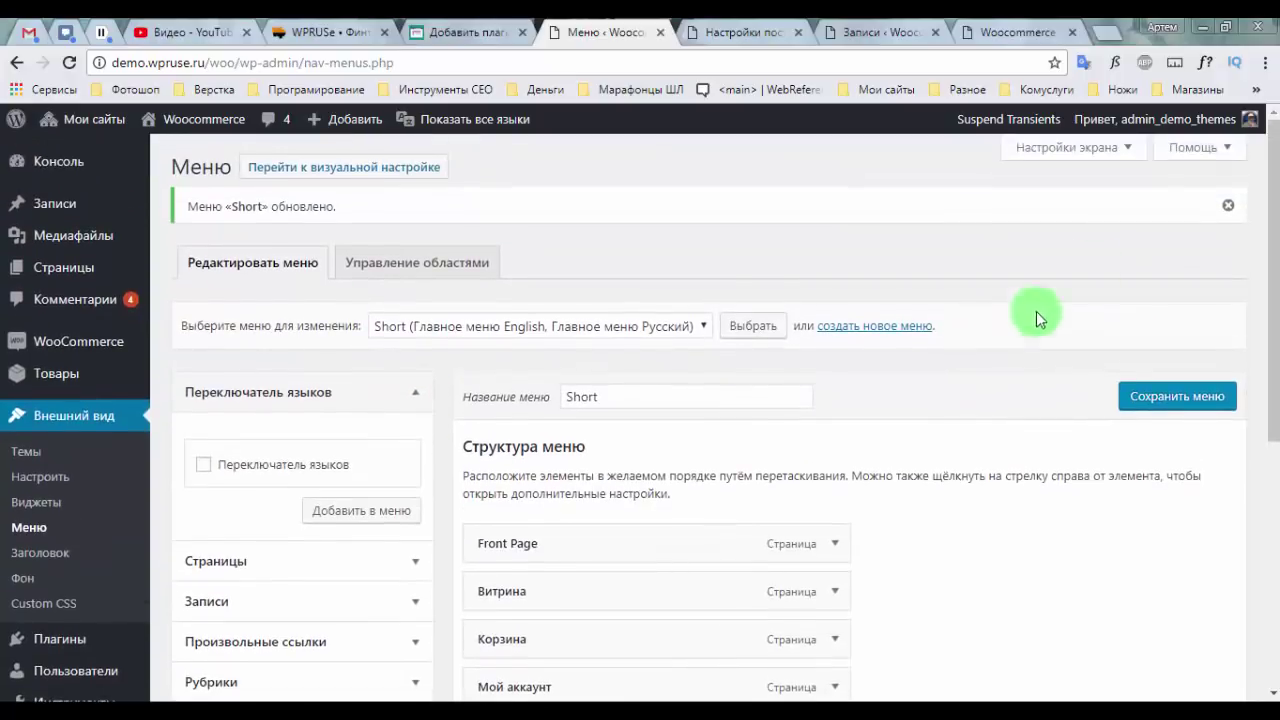
pyautogui.click(1075, 150)
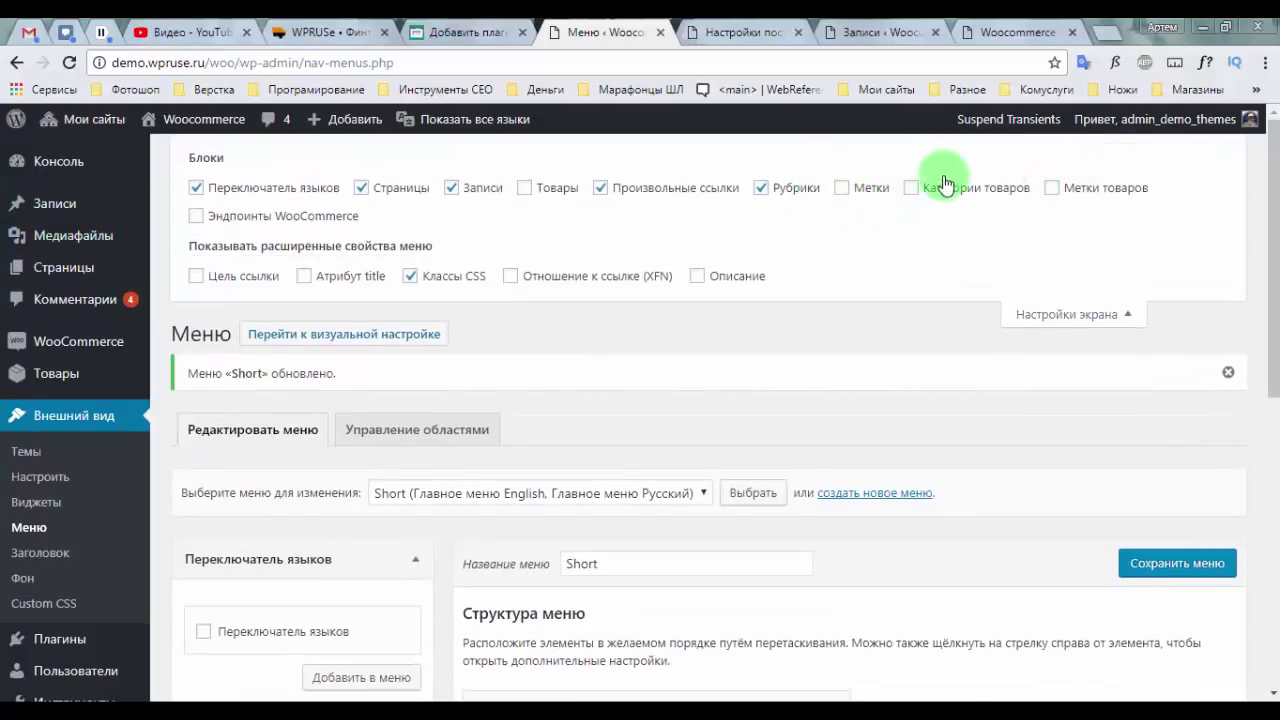
pyautogui.tripleClick(282, 195)
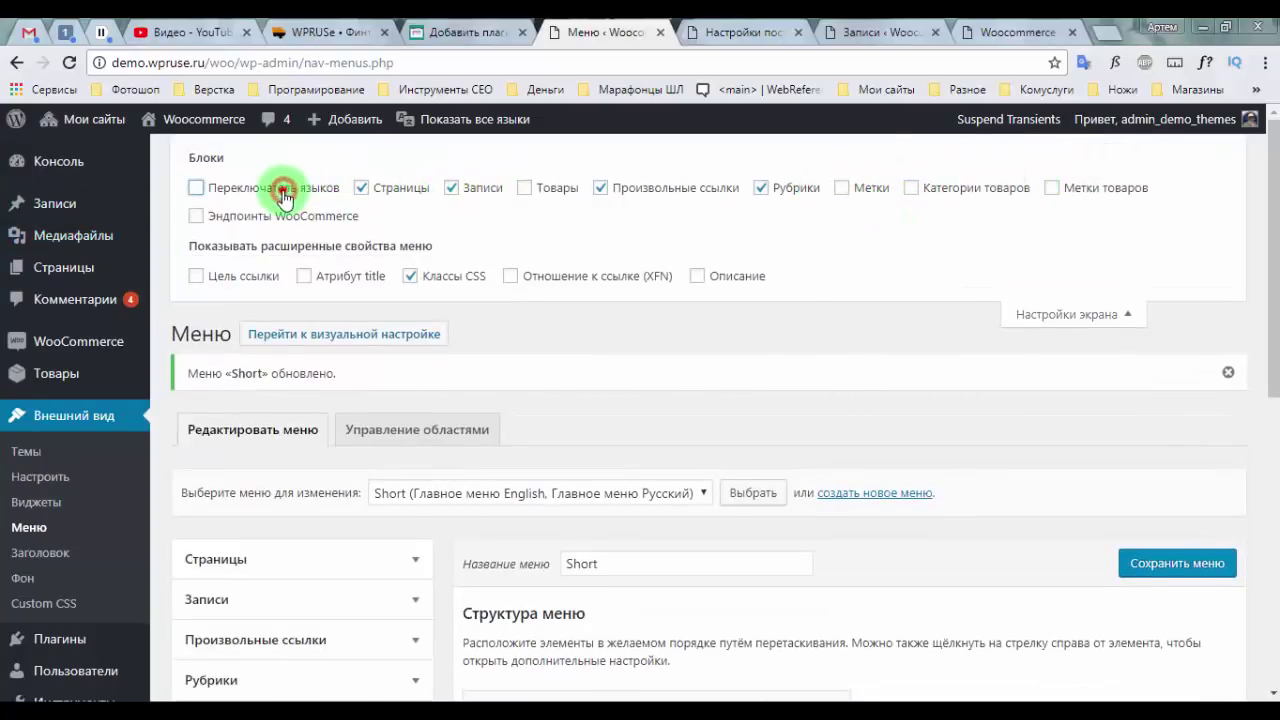
pyautogui.click(283, 195)
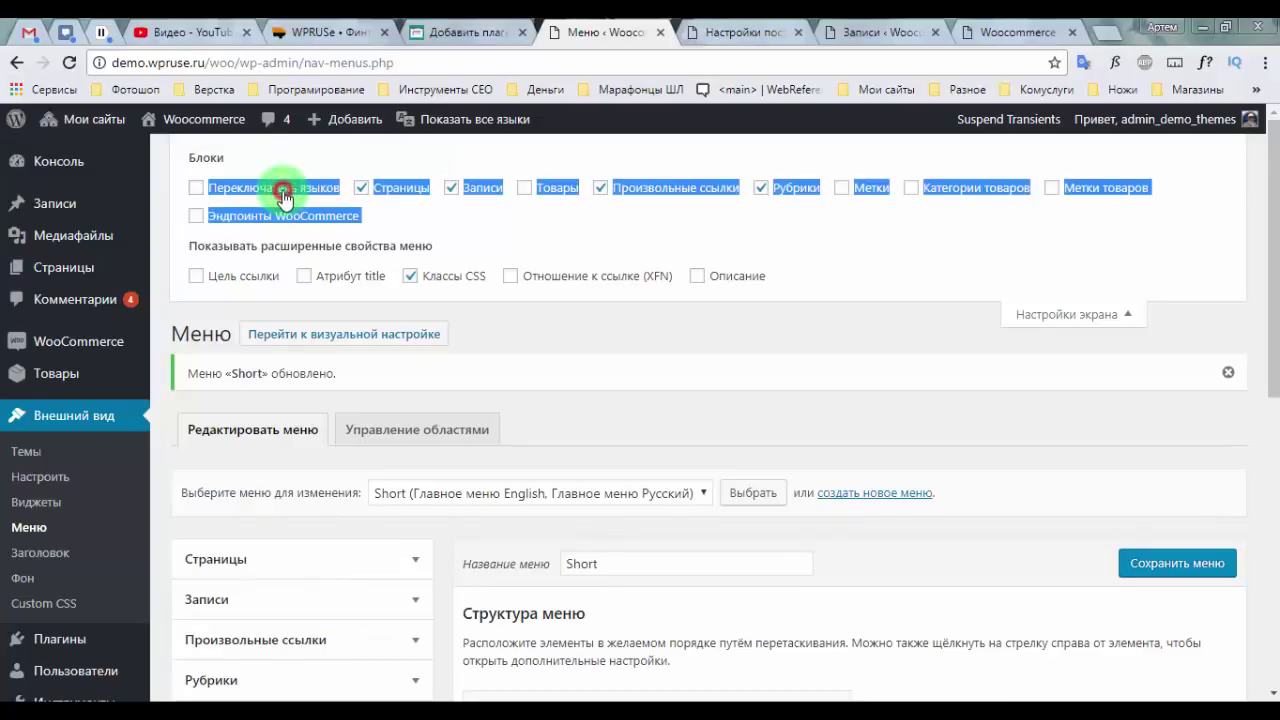
pyautogui.click(283, 195)
pyautogui.scroll(-4, 640, 258)
pyautogui.scroll(3, 471, 266)
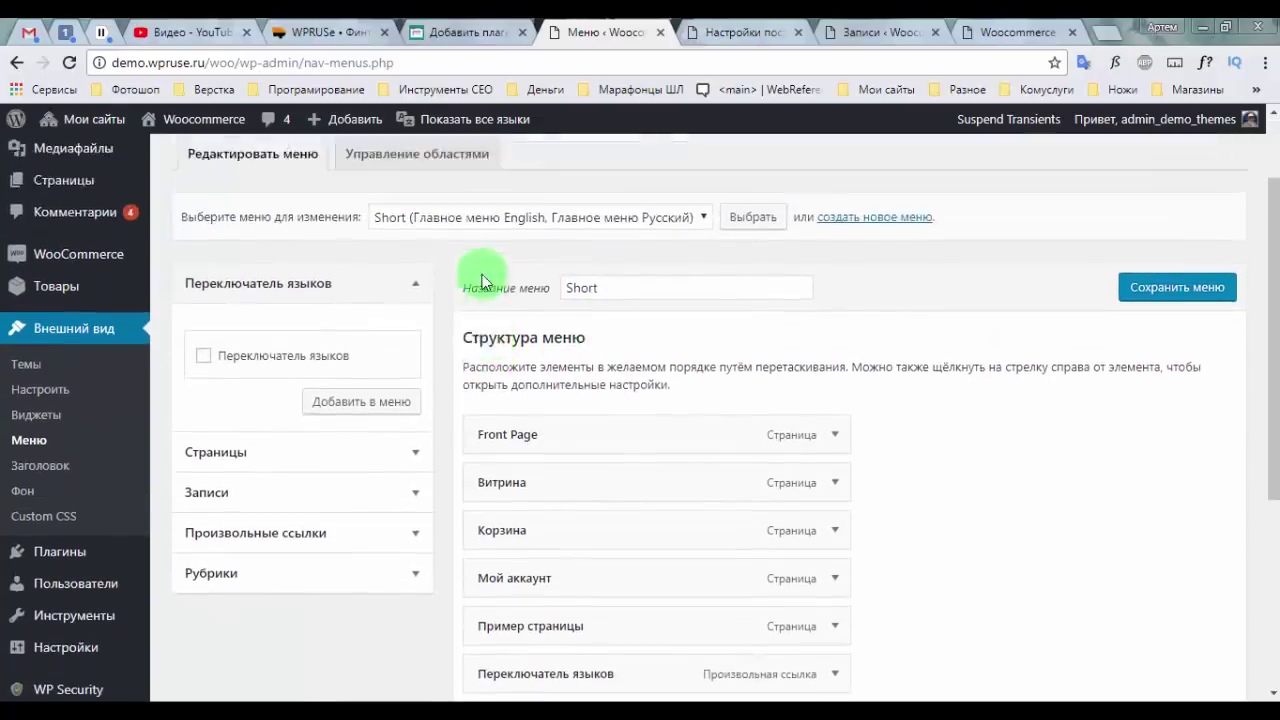
# Step: Filter the admin area's content language to English and switch it back to Показать все языки
pyautogui.moveTo(443, 119)
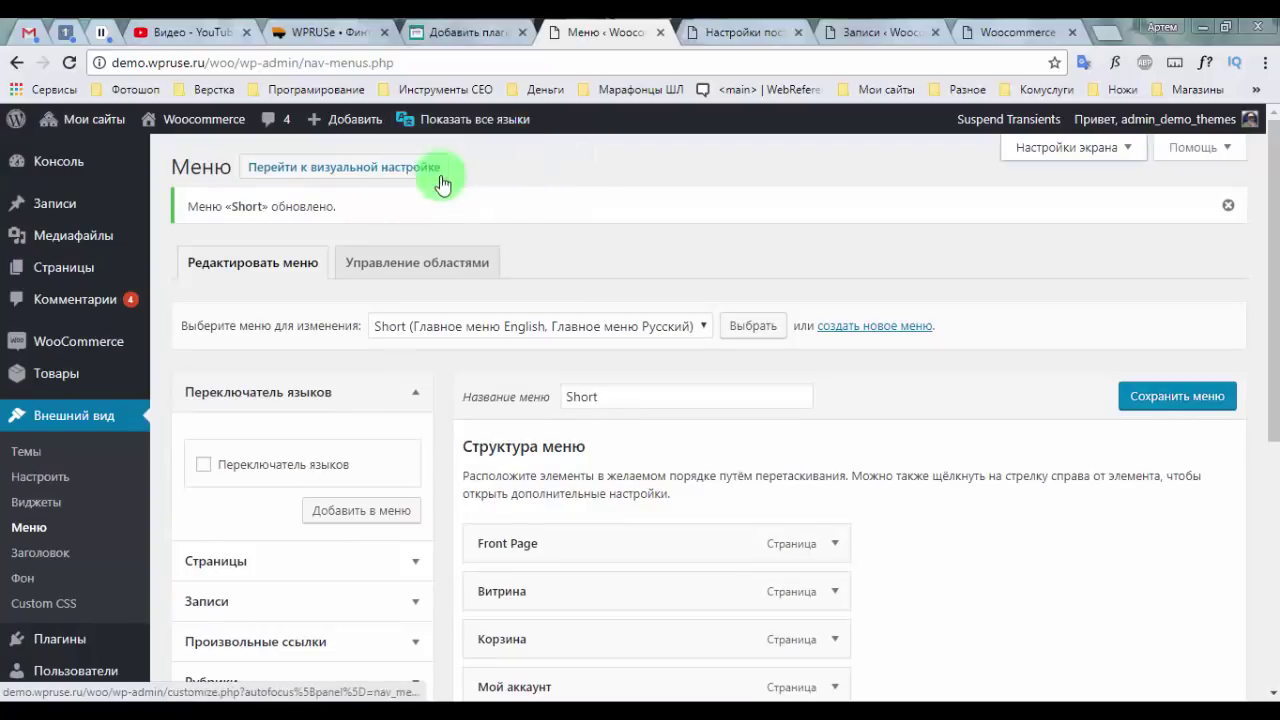
pyautogui.click(447, 160)
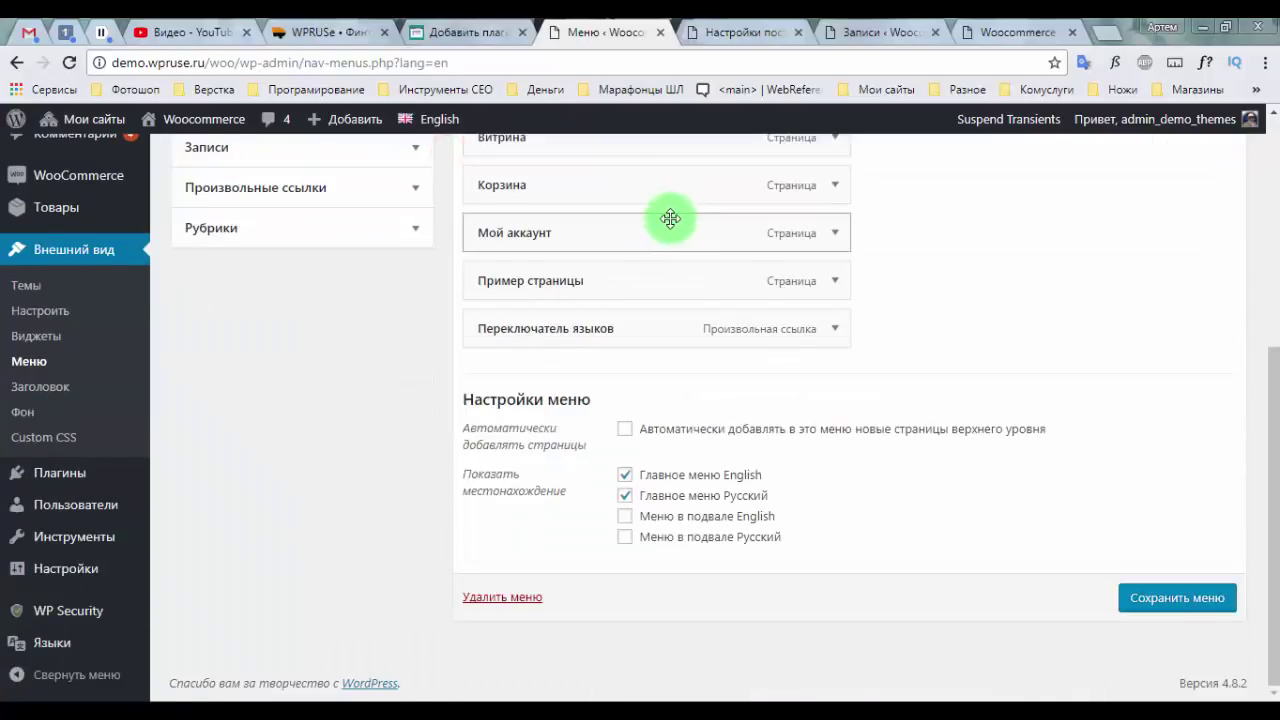
pyautogui.scroll(3, 650, 217)
pyautogui.scroll(2, 610, 220)
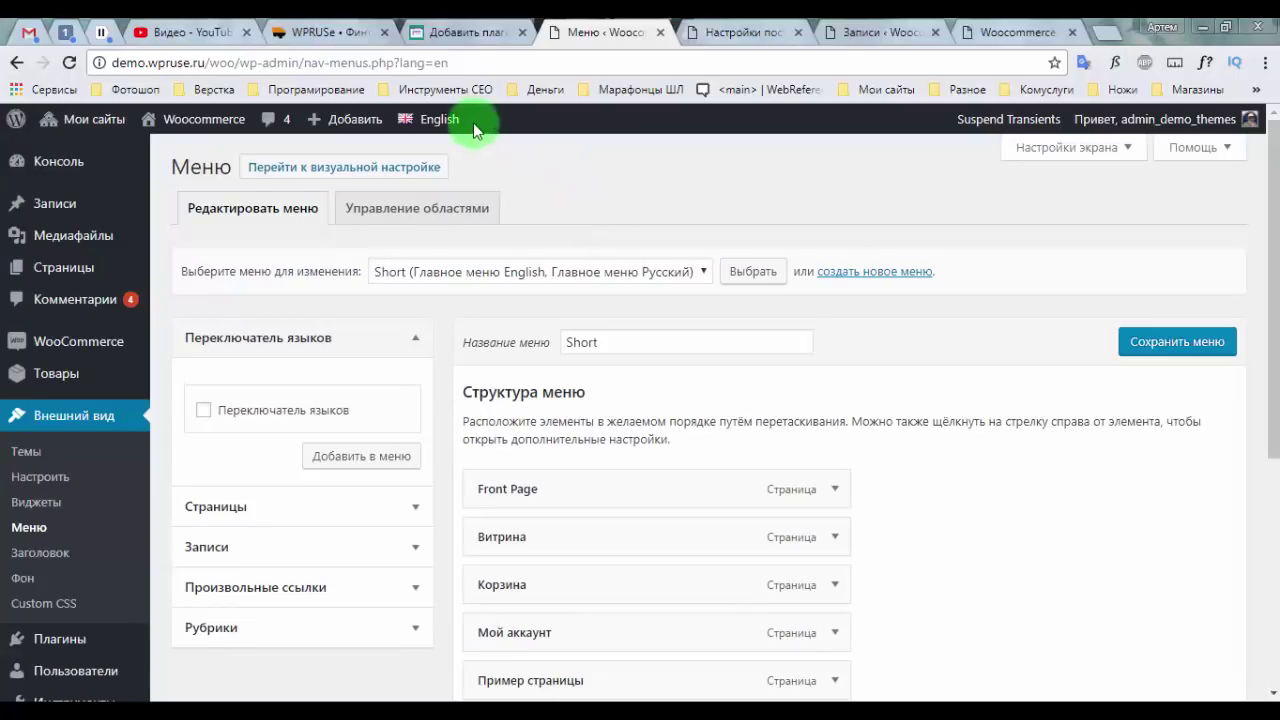
pyautogui.moveTo(455, 119)
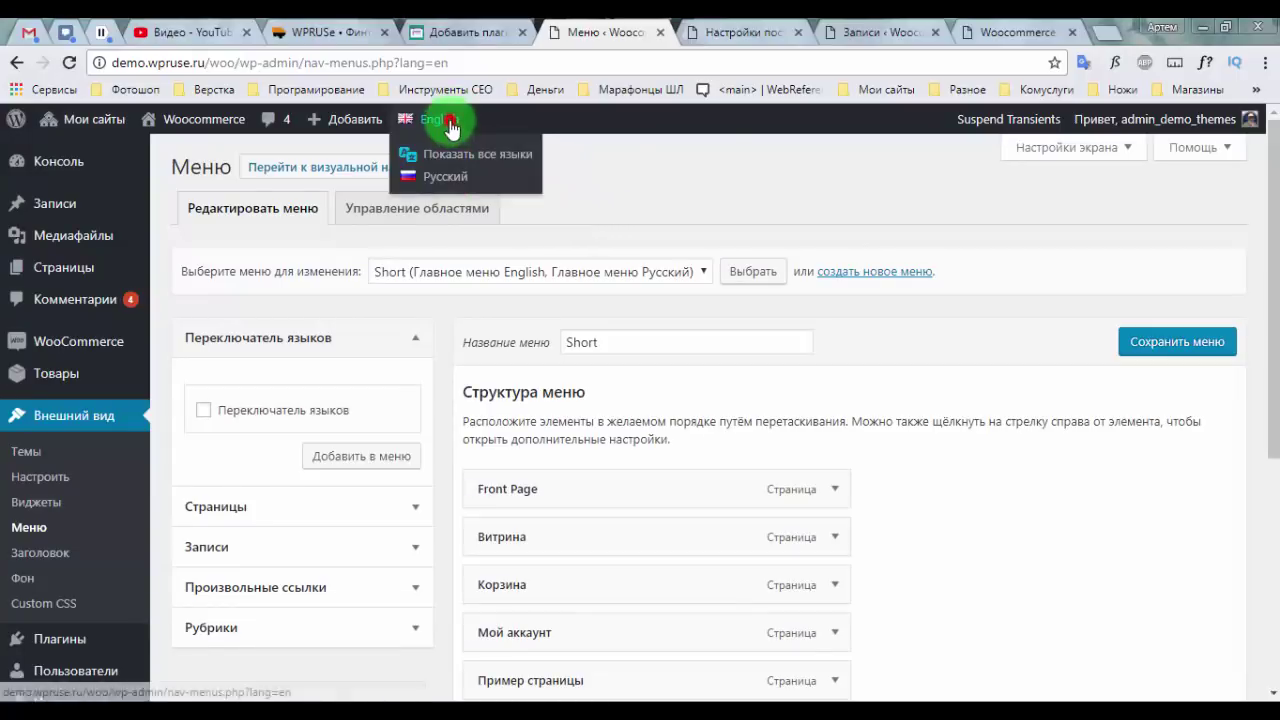
pyautogui.click(452, 155)
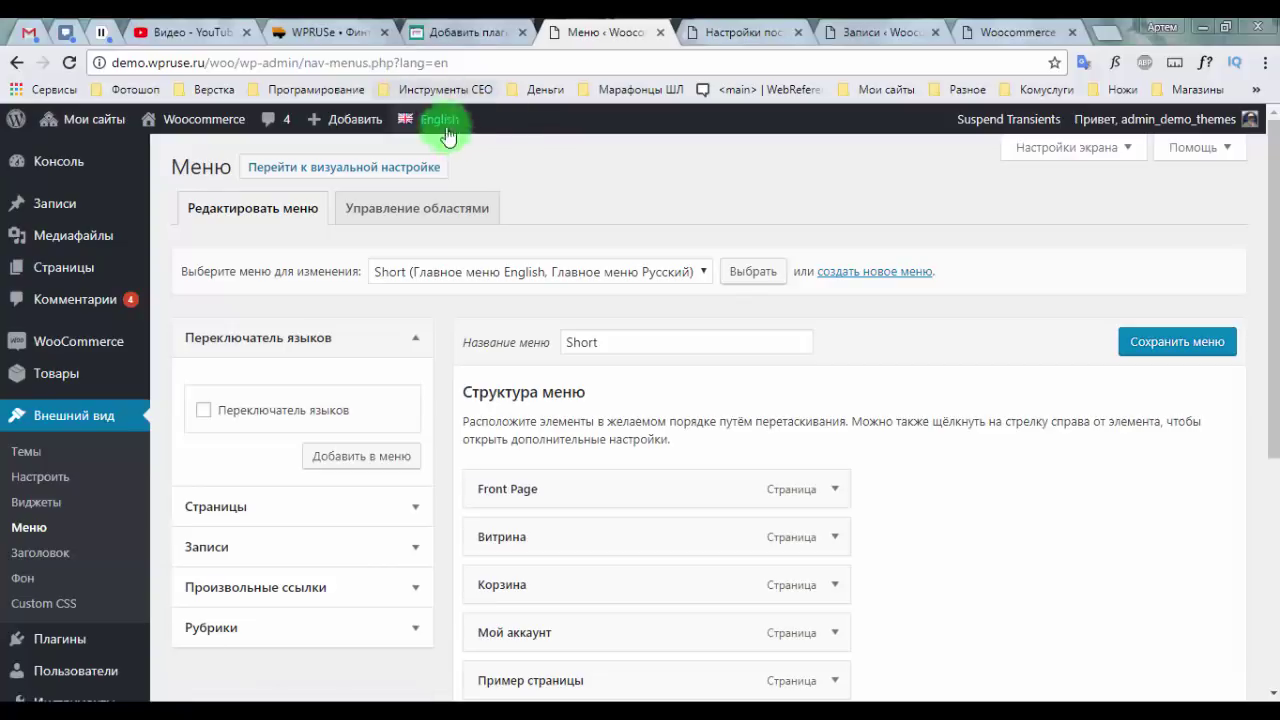
pyautogui.moveTo(445, 122)
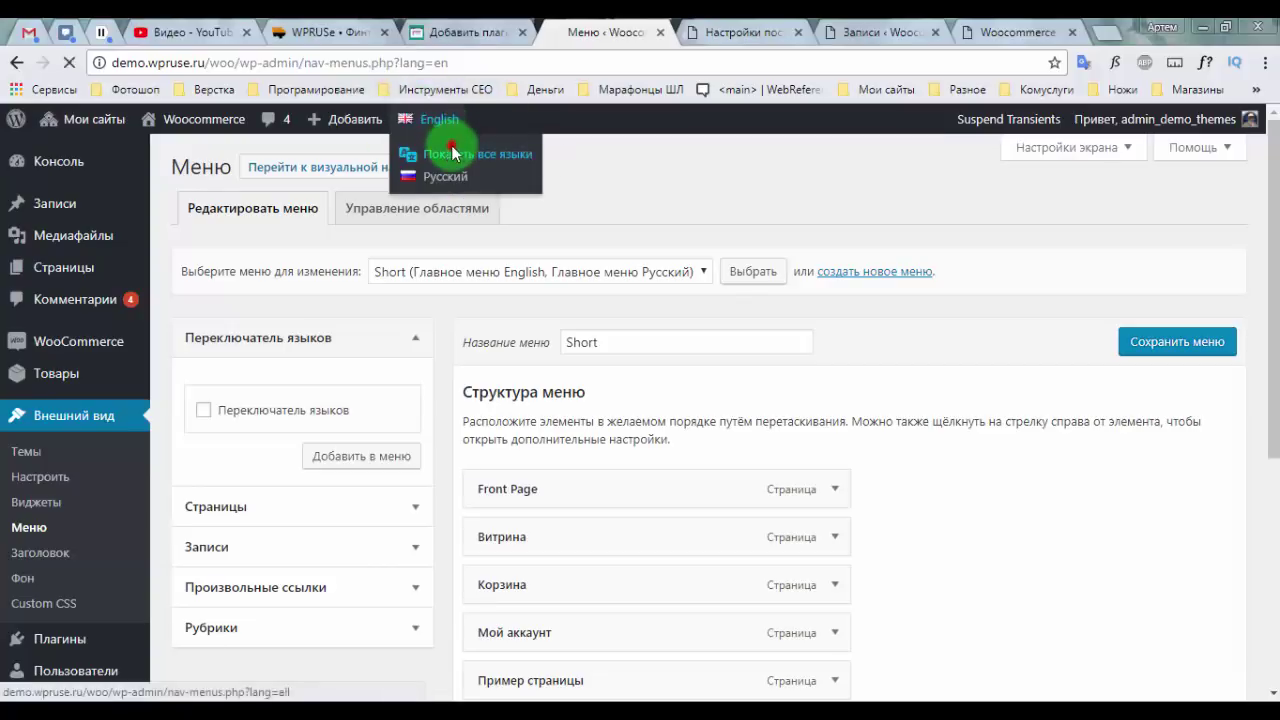
pyautogui.click(451, 148)
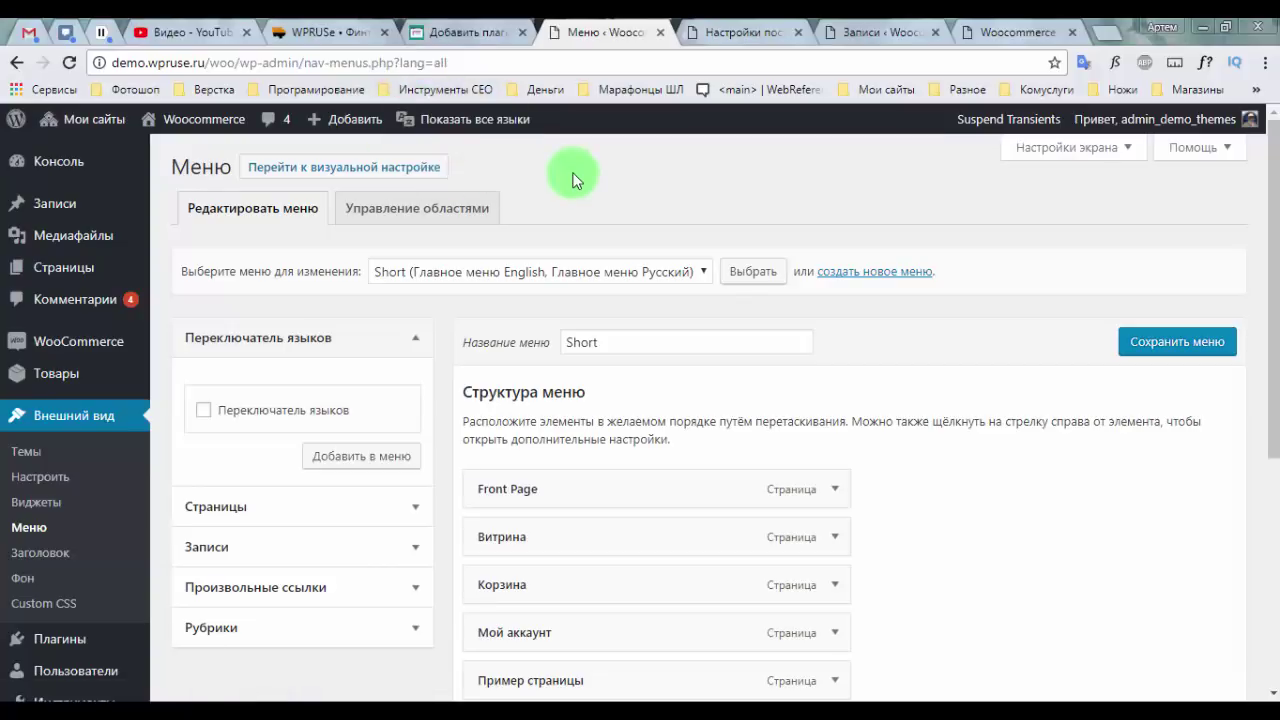
# Step: Set the Short menu's Переключатель языков item to show as a dropdown list with flags, and save the menu
pyautogui.scroll(-3, 578, 180)
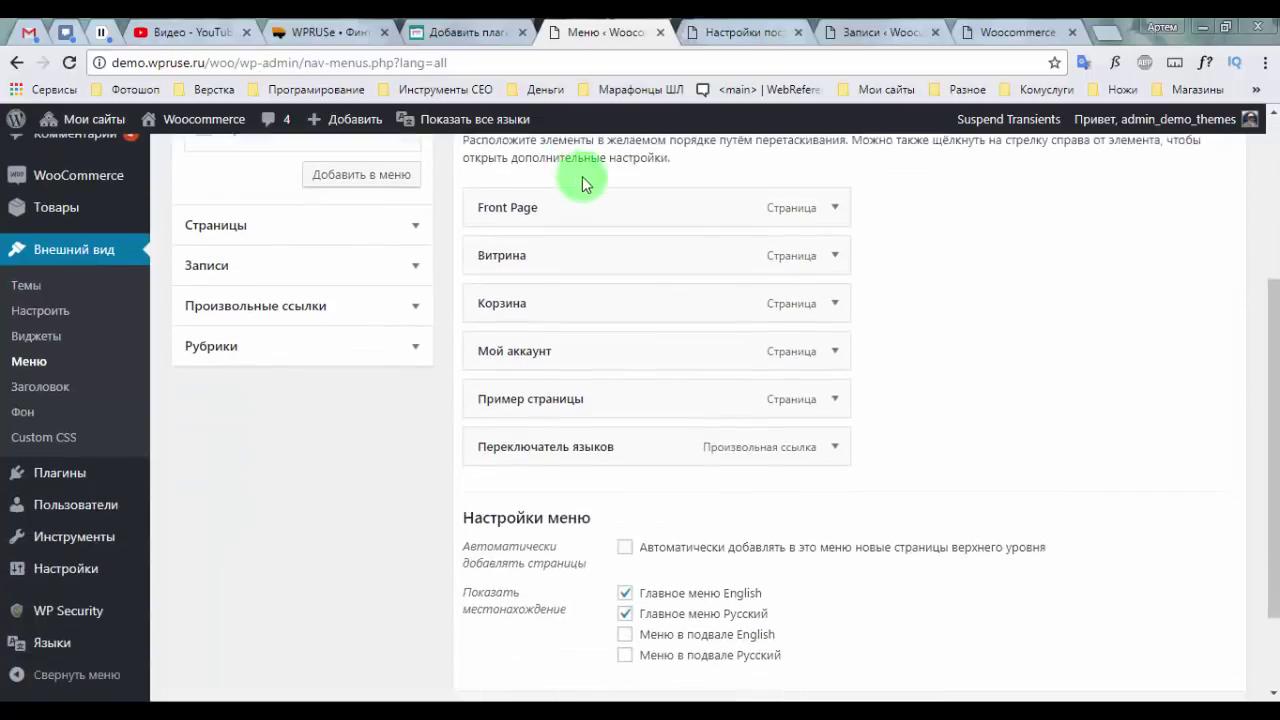
pyautogui.scroll(2, 591, 370)
pyautogui.scroll(-1, 777, 400)
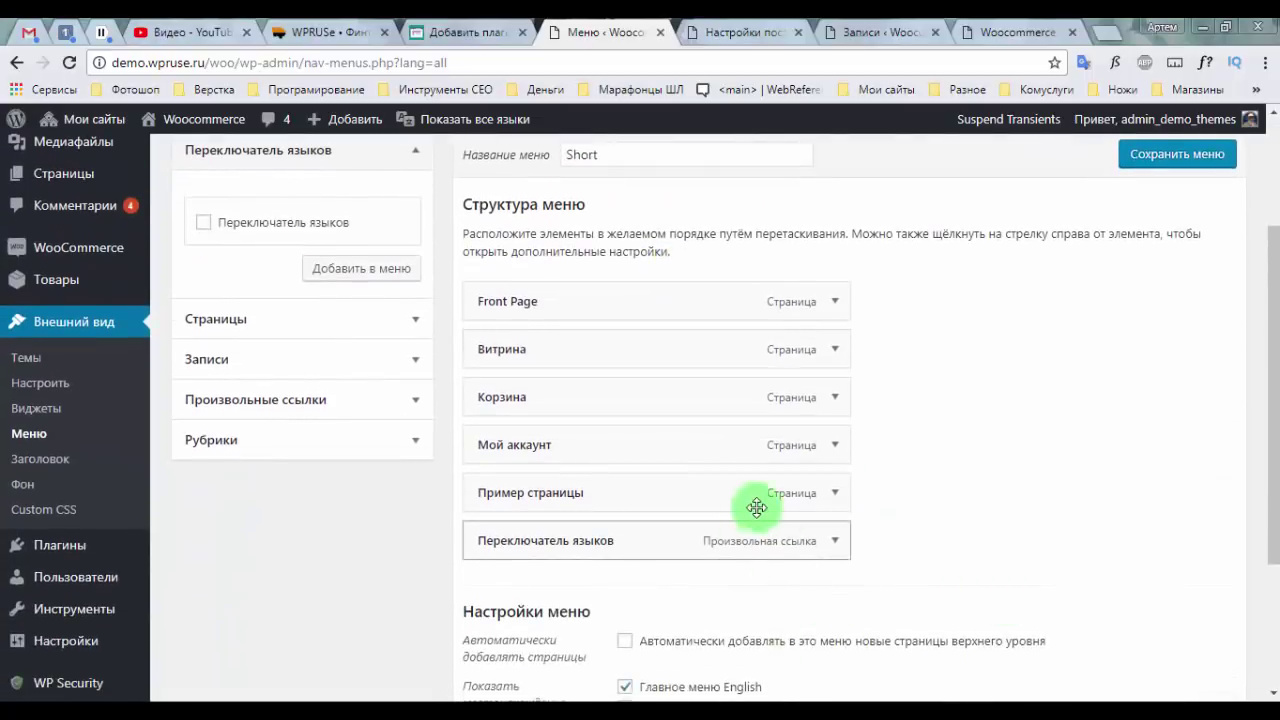
pyautogui.click(836, 539)
pyautogui.scroll(-3, 943, 381)
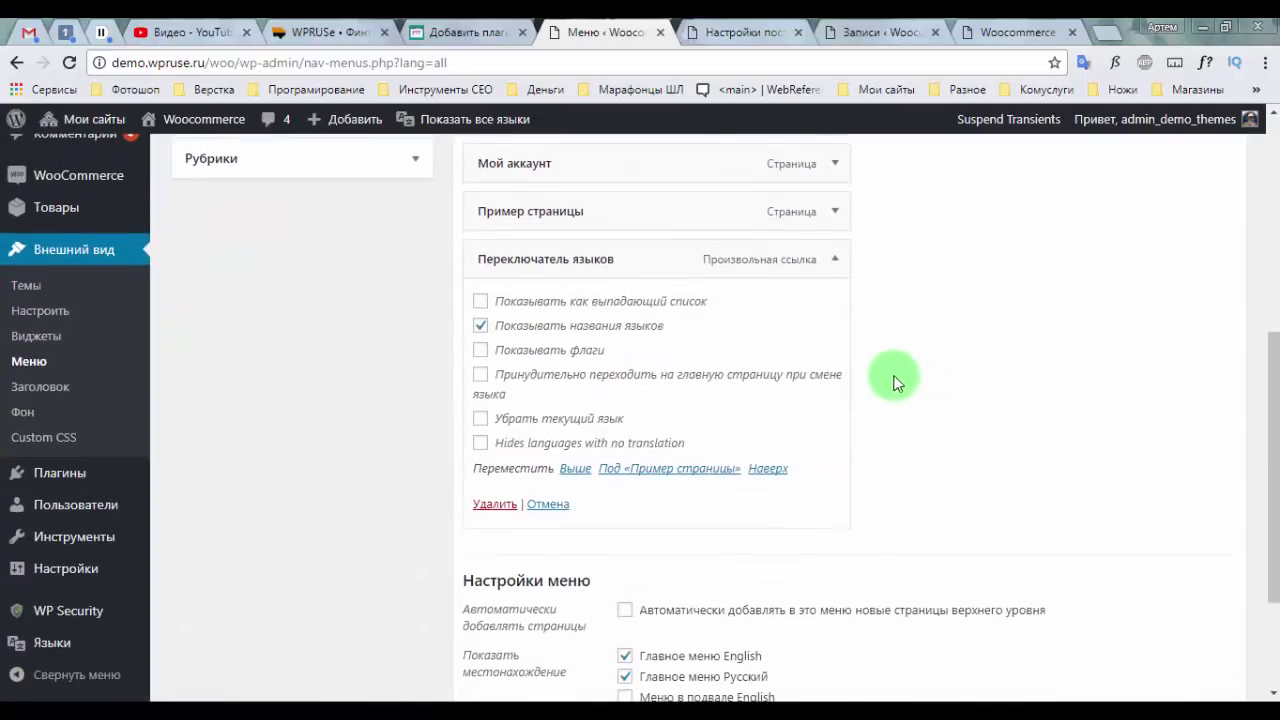
pyautogui.click(570, 301)
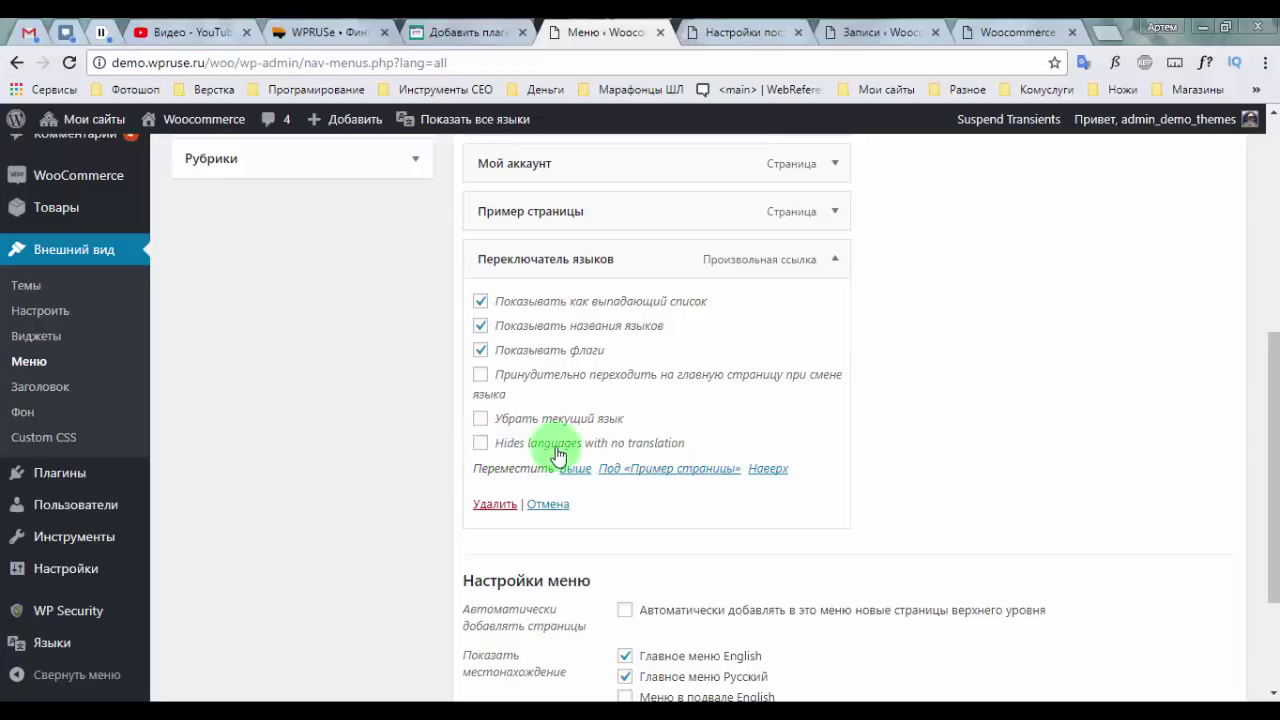
pyautogui.click(838, 260)
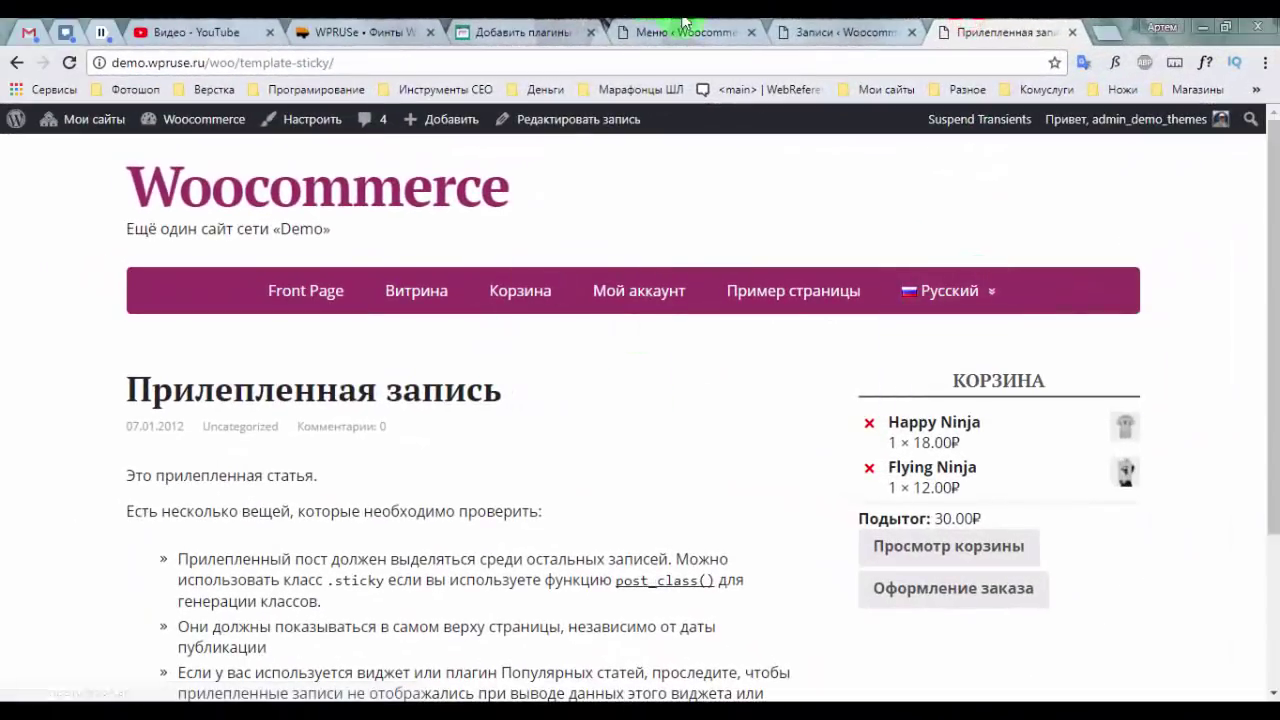
# Step: Add the Переключатель языков widget to Боковая колонка on the widgets page and expand its settings
pyautogui.click(665, 30)
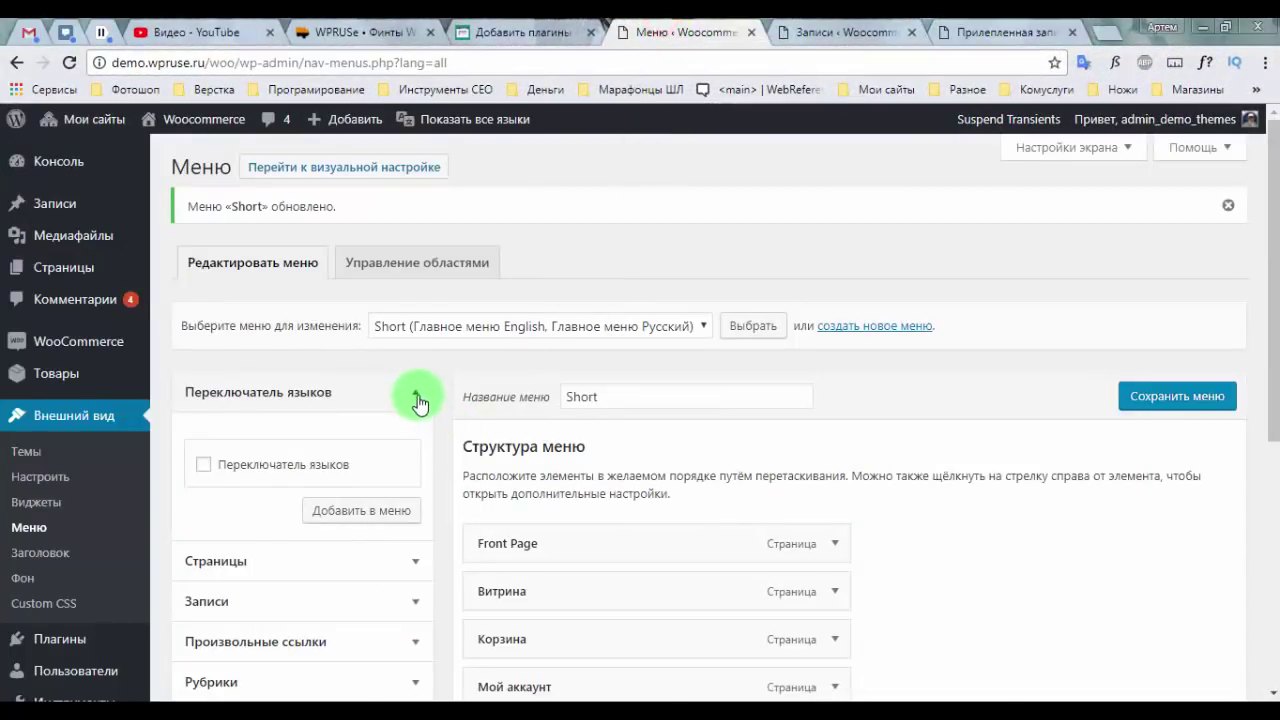
pyautogui.click(416, 393)
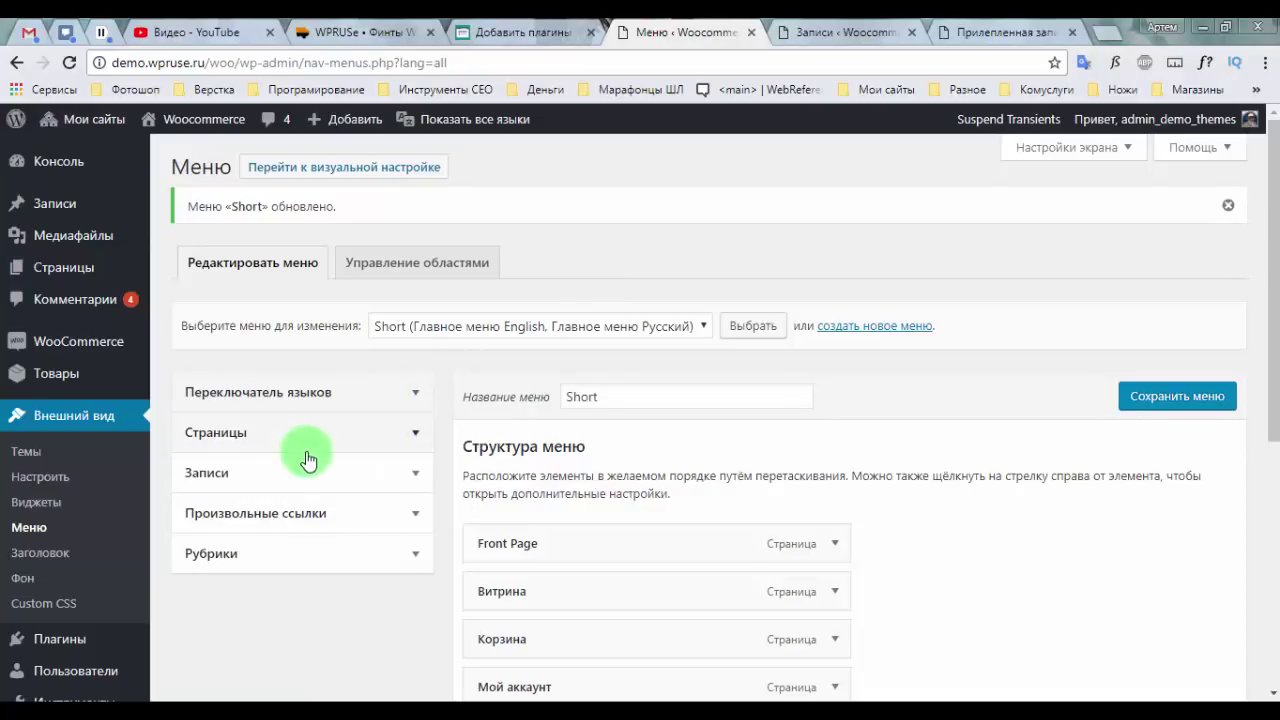
pyautogui.click(413, 394)
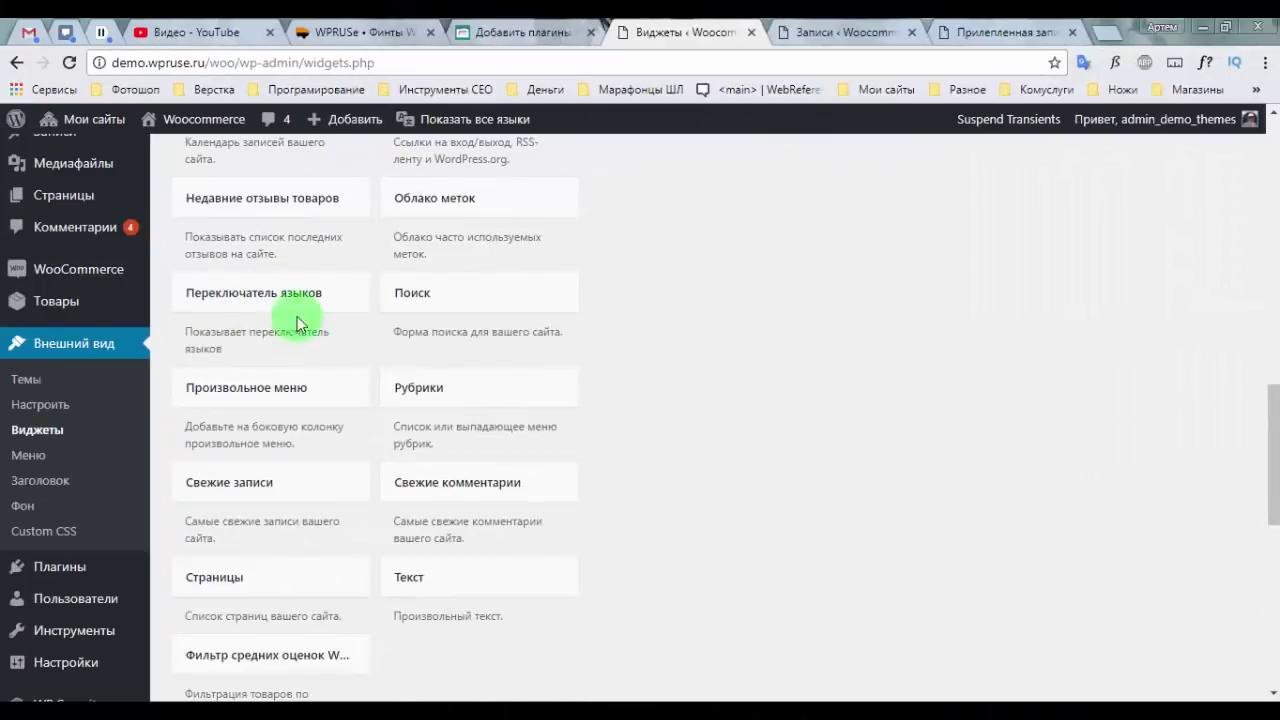
pyautogui.click(282, 296)
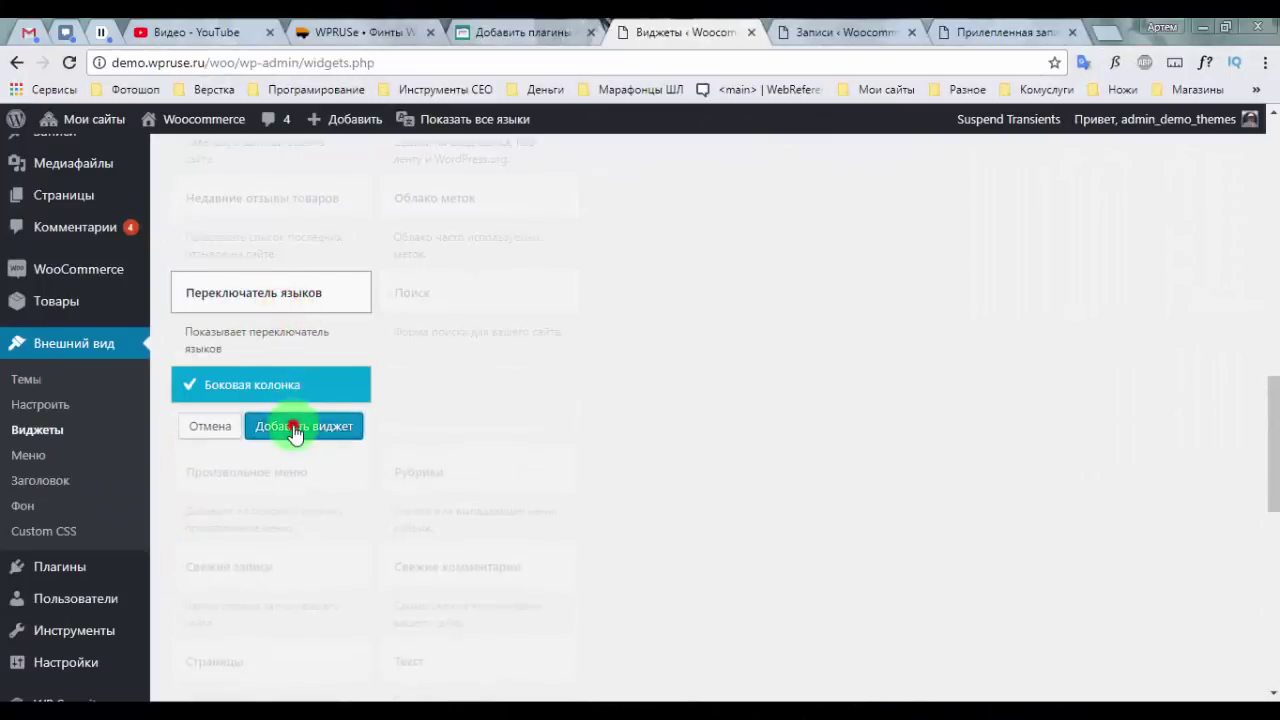
pyautogui.click(294, 428)
pyautogui.moveTo(894, 451); pyautogui.dragTo(1020, 277)
pyautogui.click(1018, 278)
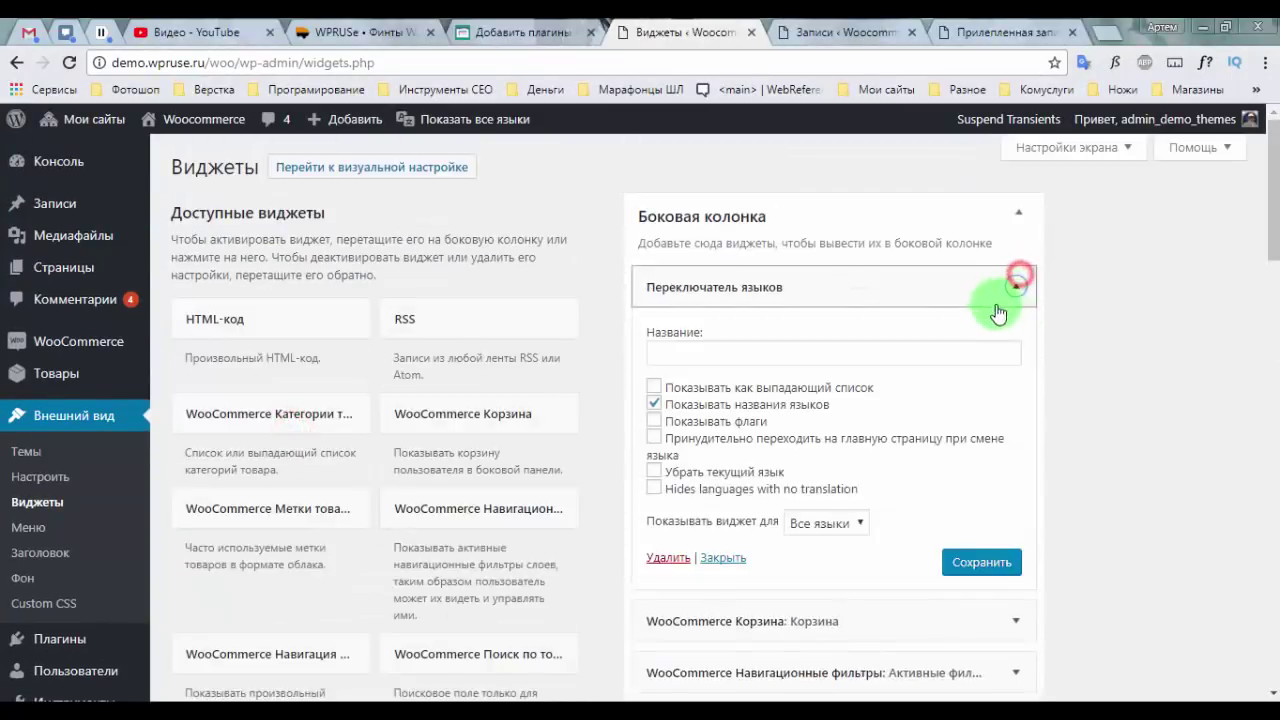
# Step: Set the sidebar language switcher widget to show as a dropdown list and save it
pyautogui.scroll(-3, 998, 313)
pyautogui.scroll(2, 930, 320)
pyautogui.click(840, 430)
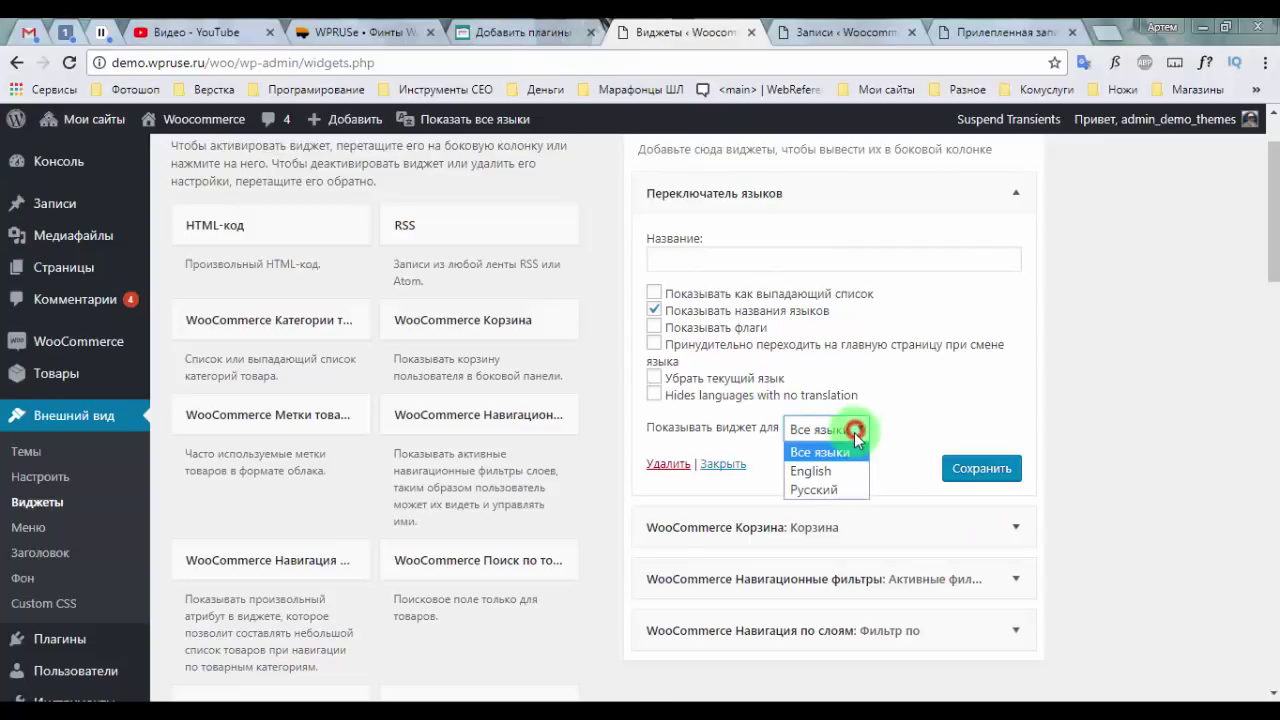
# Step: Reload the public post page to check the sidebar language switcher's choices, and return to the widgets page to collapse the widget
pyautogui.click(1005, 33)
pyautogui.press('F5')
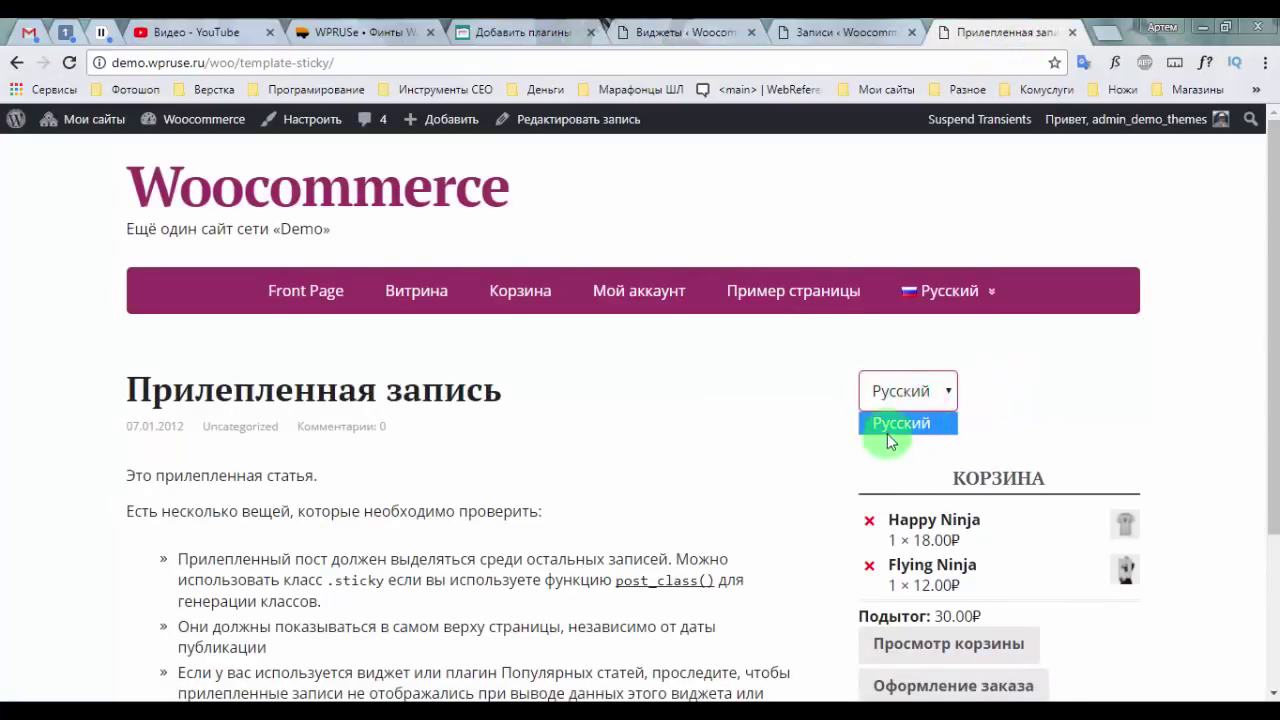
pyautogui.click(891, 386)
pyautogui.click(905, 388)
pyautogui.click(912, 392)
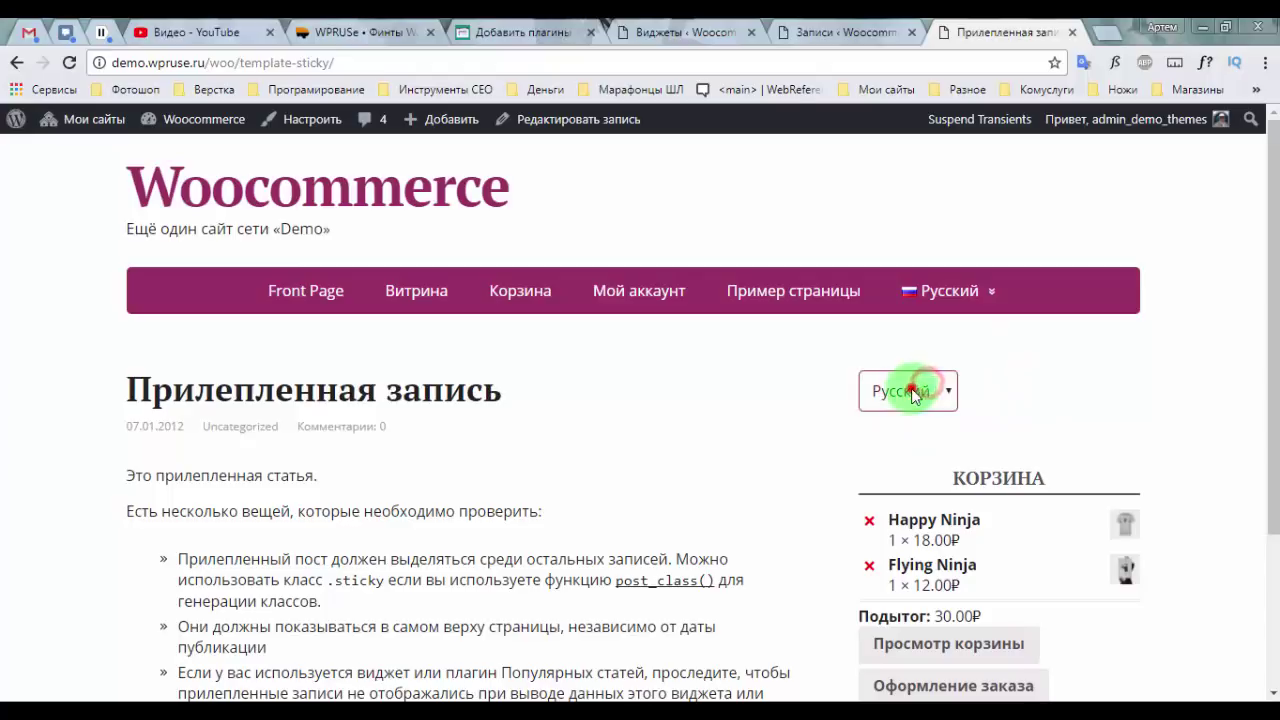
pyautogui.click(752, 27)
pyautogui.click(744, 296)
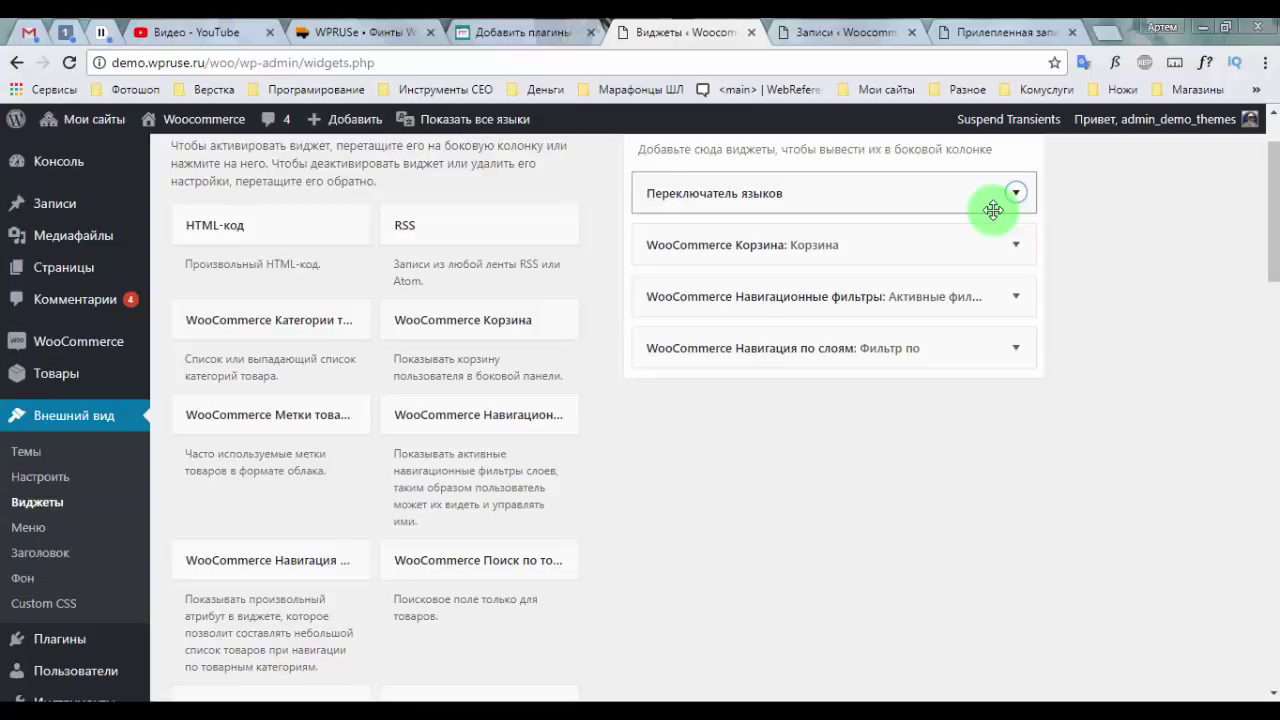
# Step: Create a new post titled "111 ru" with the language Русский and publish it
pyautogui.click(990, 30)
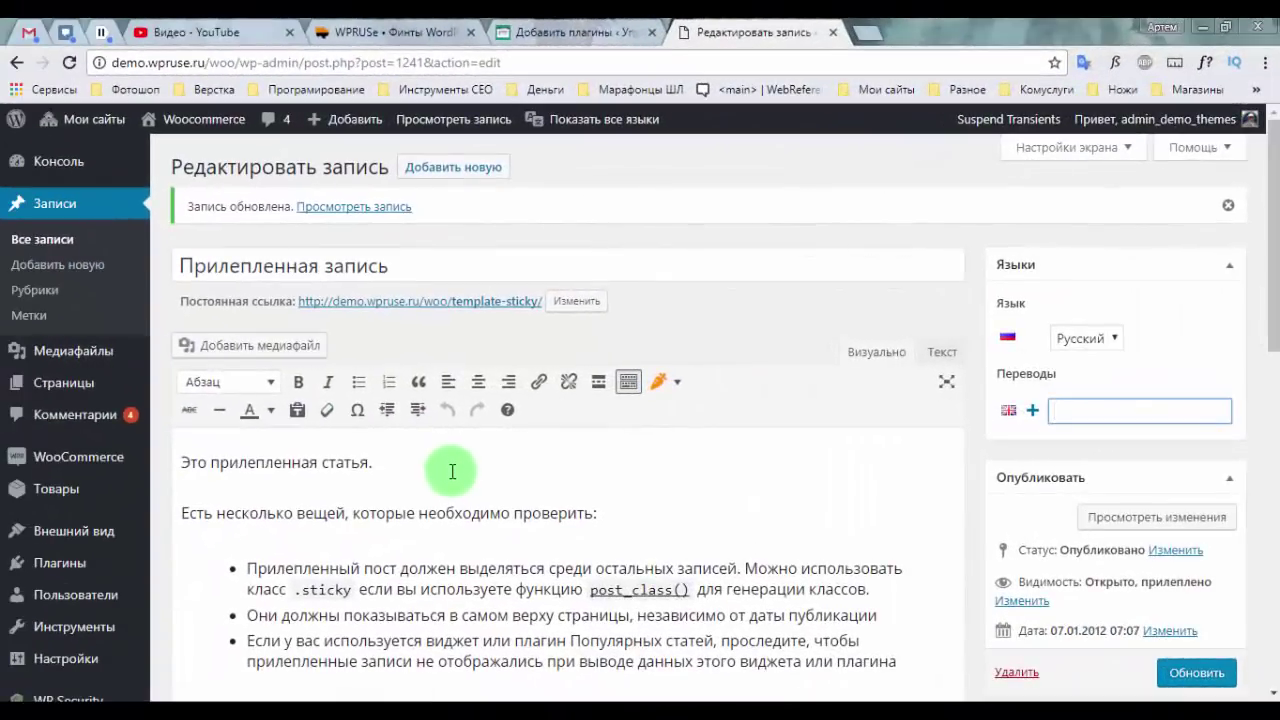
pyautogui.click(88, 266)
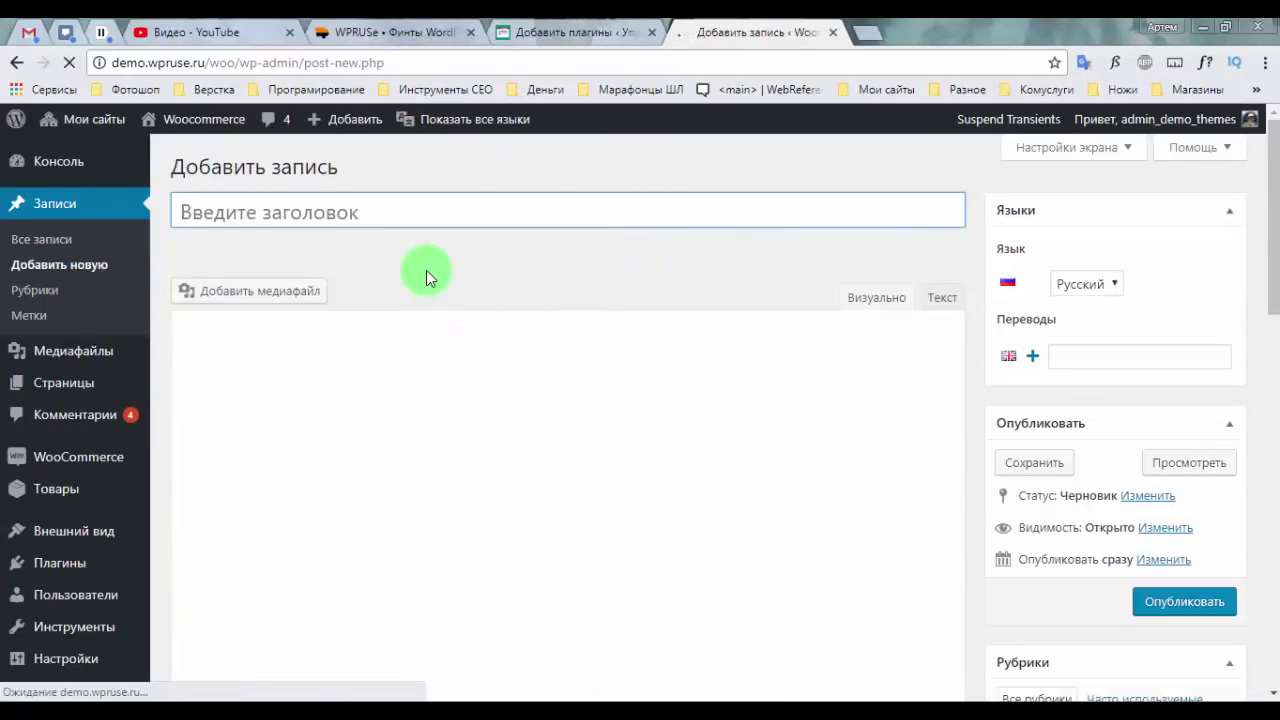
pyautogui.write('11')
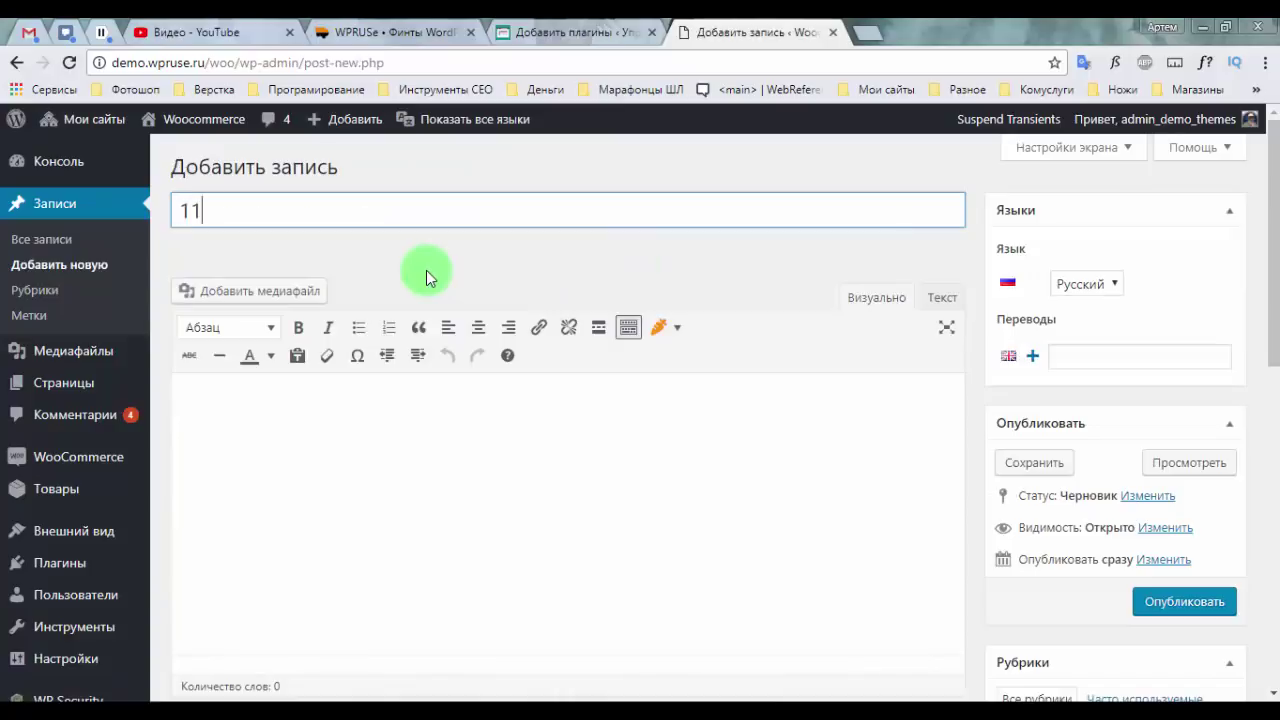
pyautogui.write('1 ru')
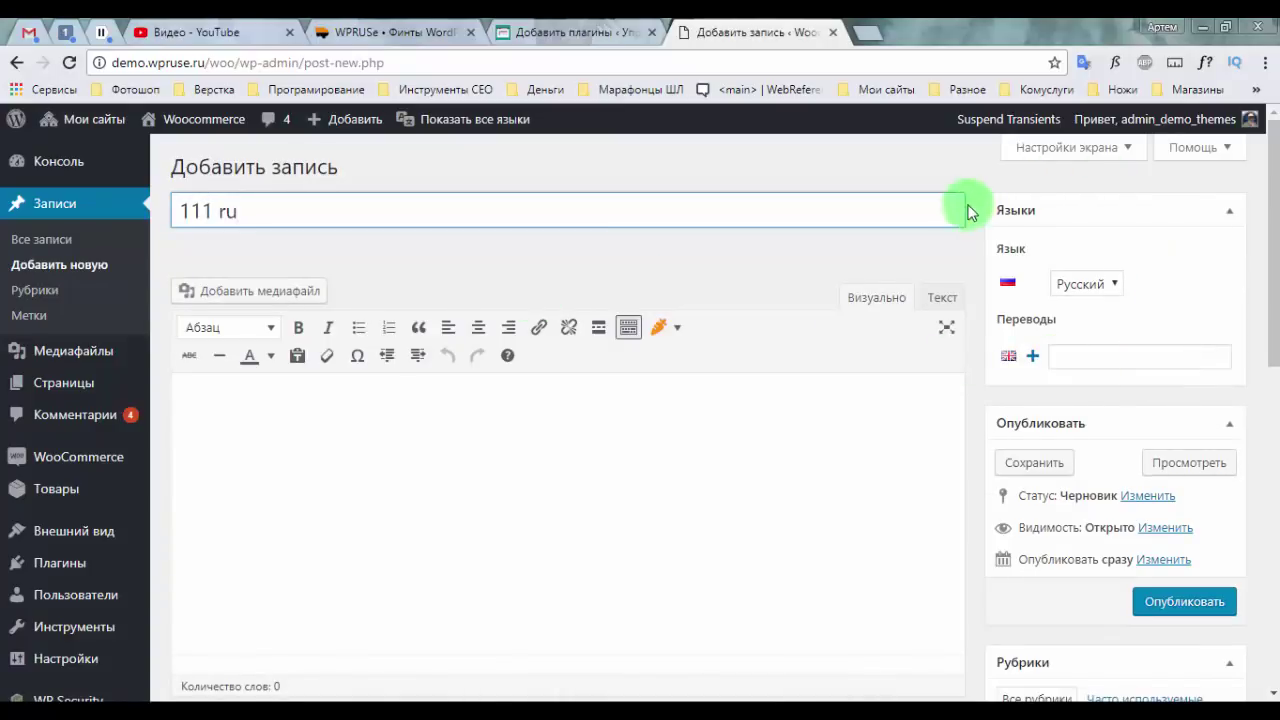
pyautogui.click(1097, 284)
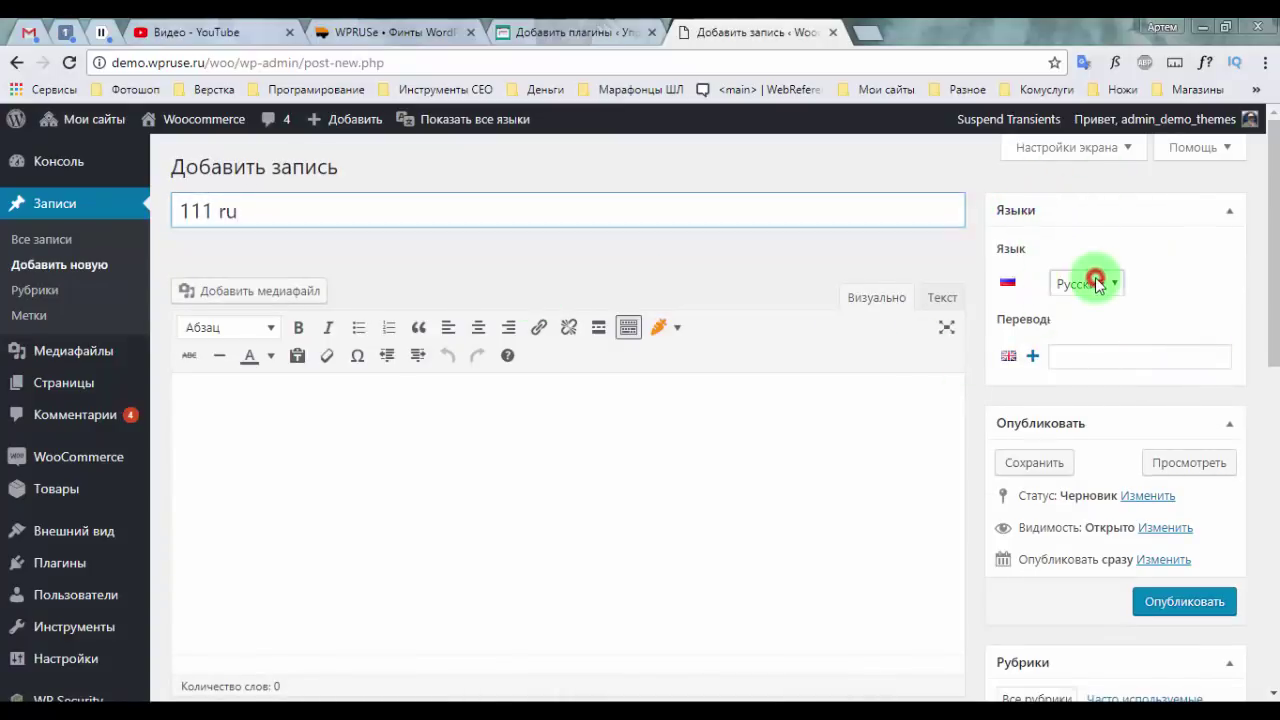
pyautogui.scroll(-5, 889, 360)
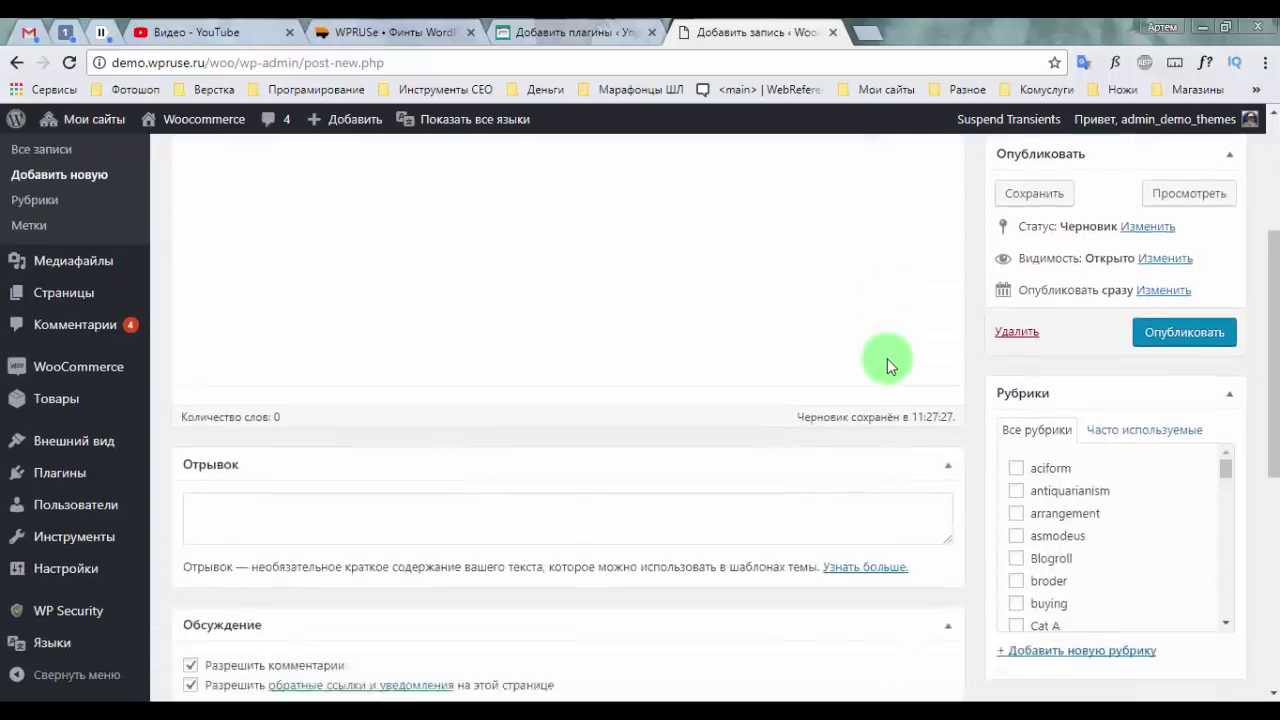
pyautogui.scroll(-3, 1043, 414)
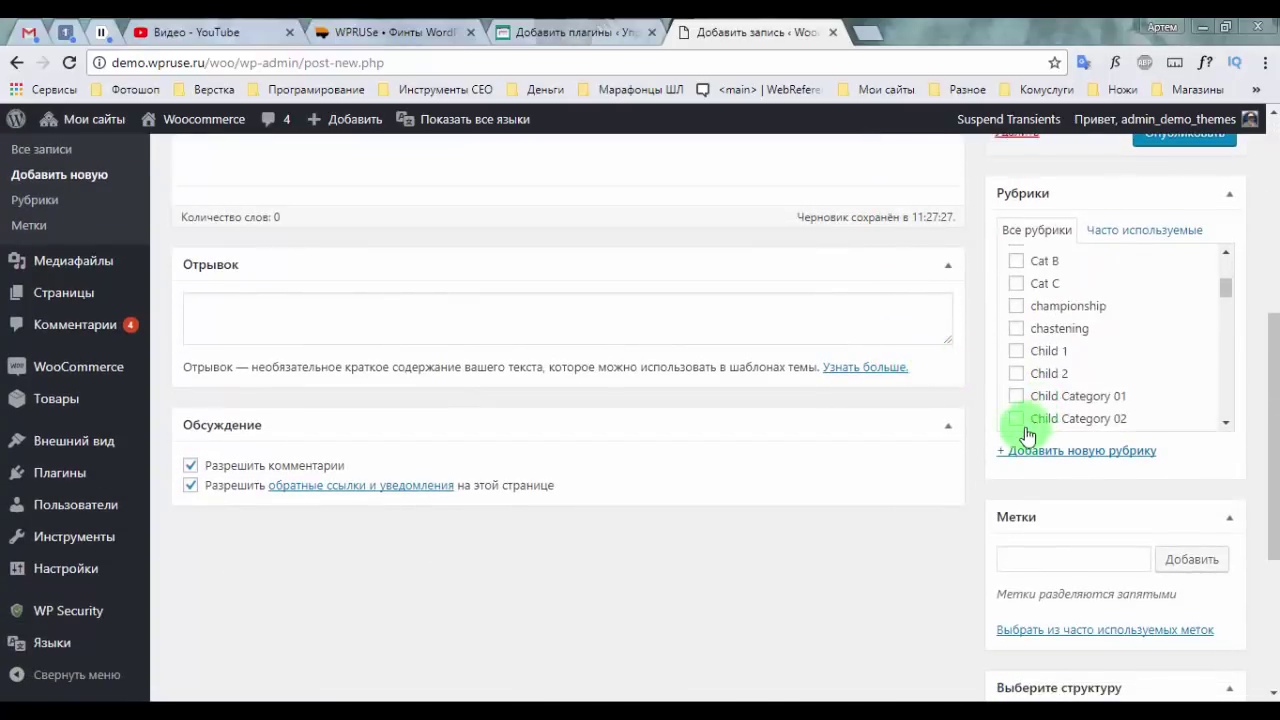
pyautogui.scroll(-3, 897, 544)
pyautogui.scroll(10, 997, 466)
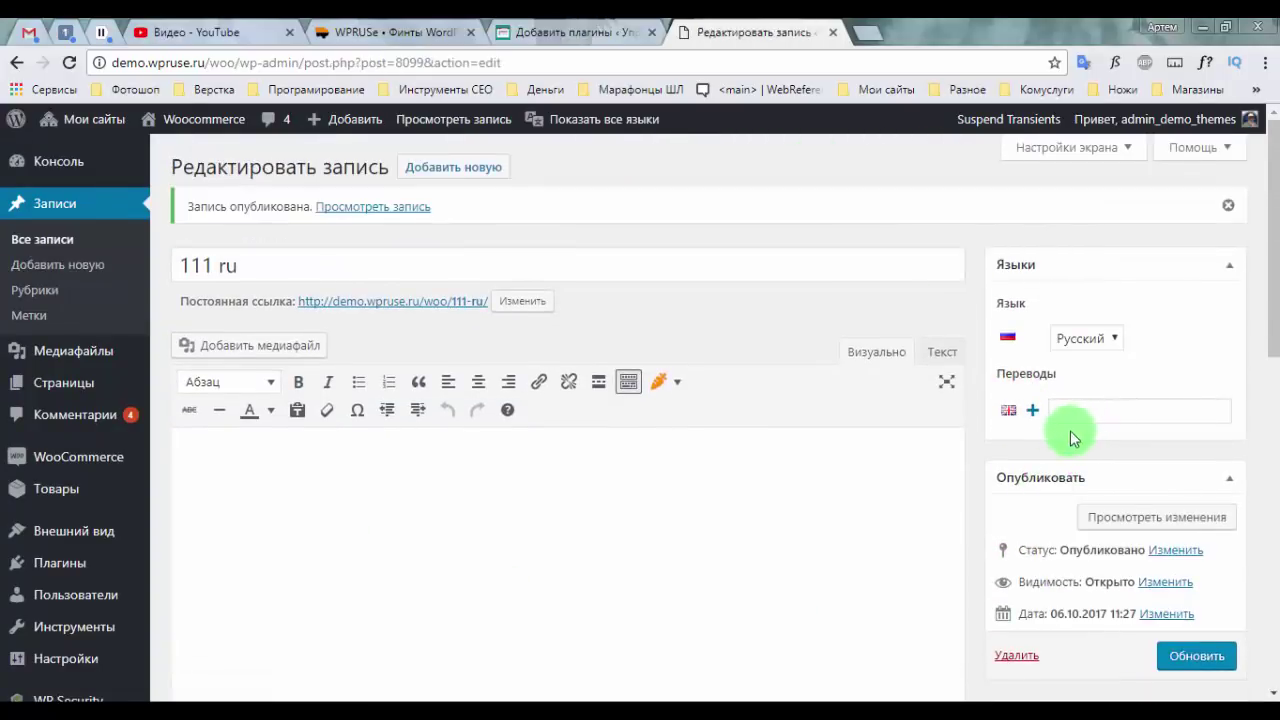
# Step: Add an English translation of the "111 ru" post, titled "111 en", and publish it
pyautogui.click(1033, 410)
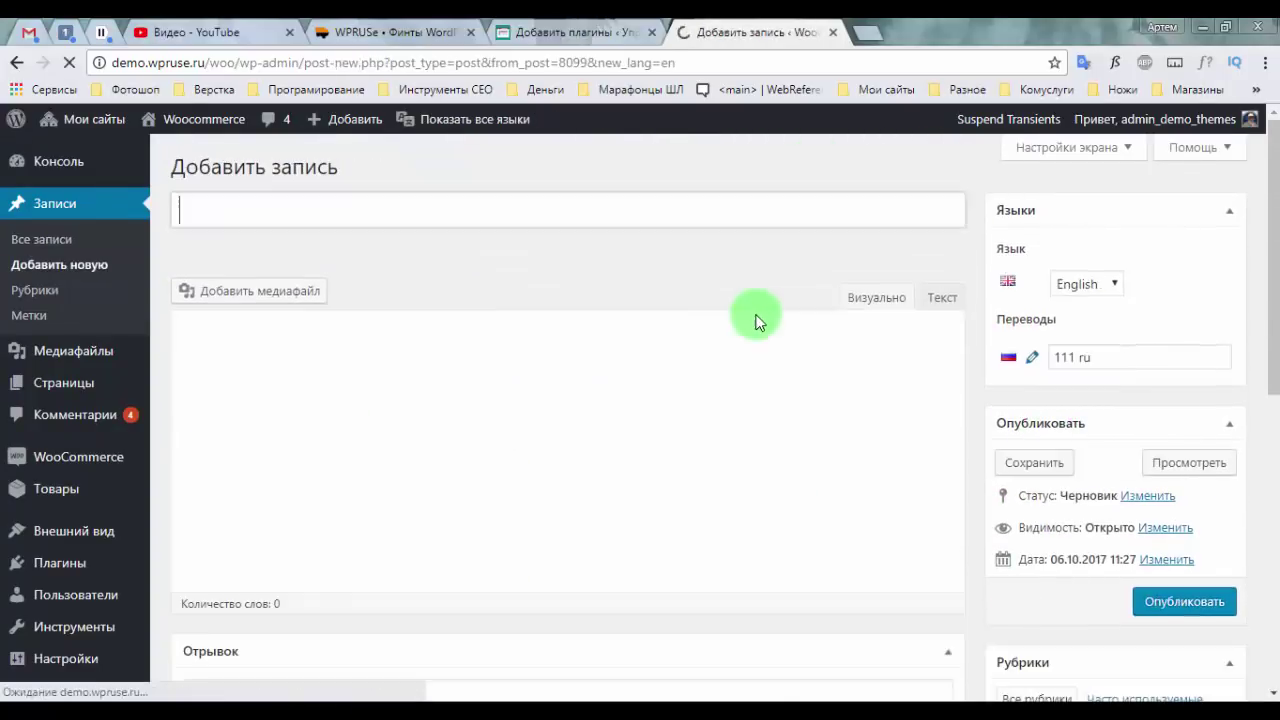
pyautogui.write('11')
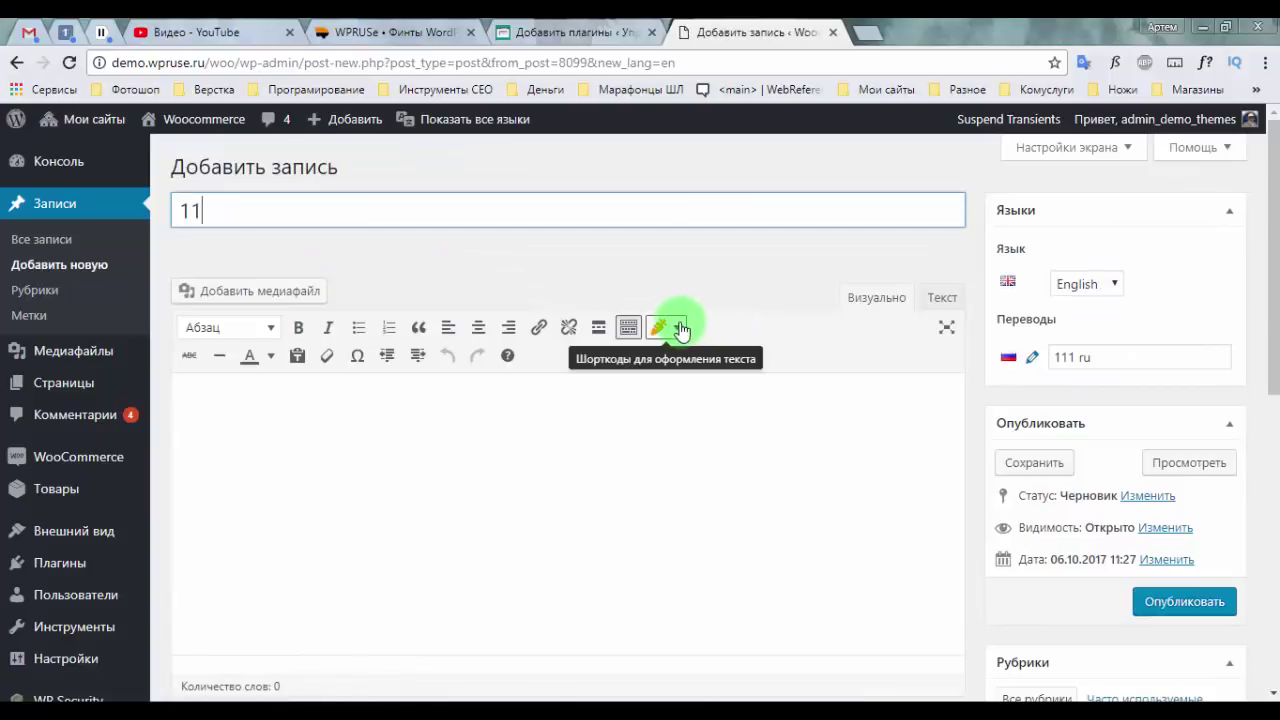
pyautogui.write(' en')
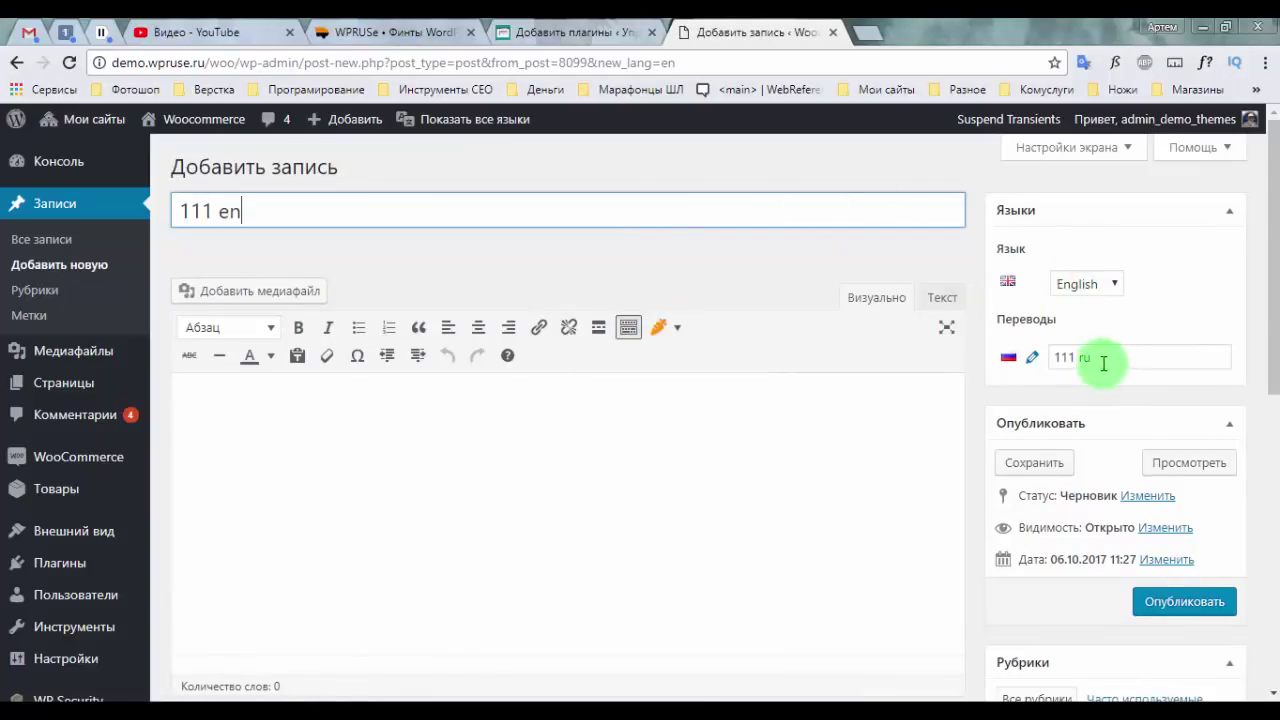
pyautogui.moveTo(1106, 362); pyautogui.dragTo(1034, 357)
pyautogui.click(1186, 604)
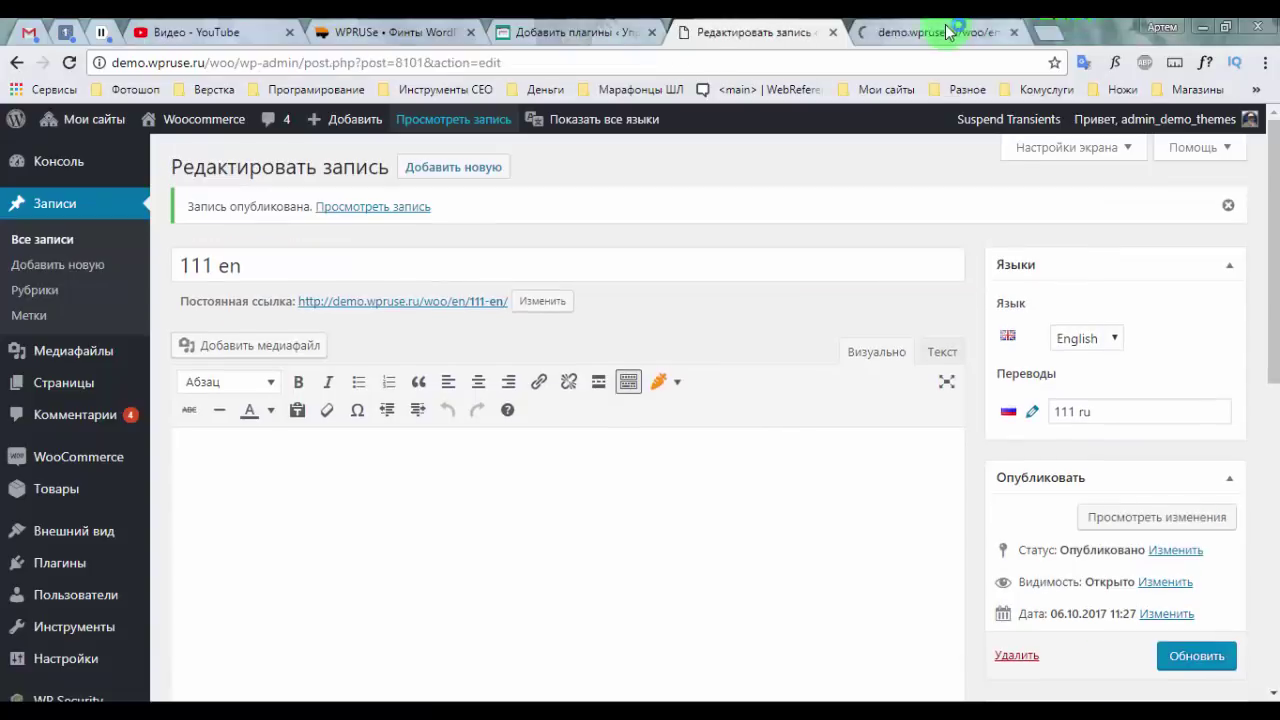
# Step: View the "111 en" post on the public site and switch between Русский and English to compare both versions and their addresses
pyautogui.click(954, 31)
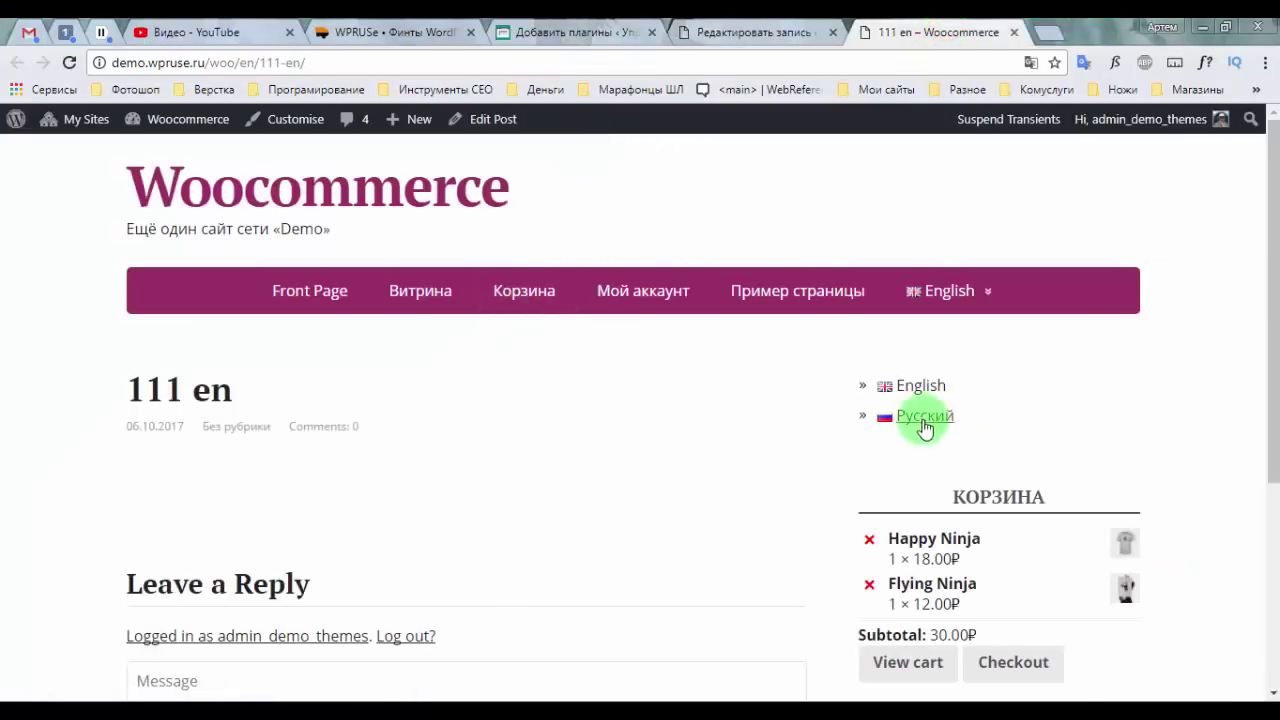
pyautogui.click(953, 418)
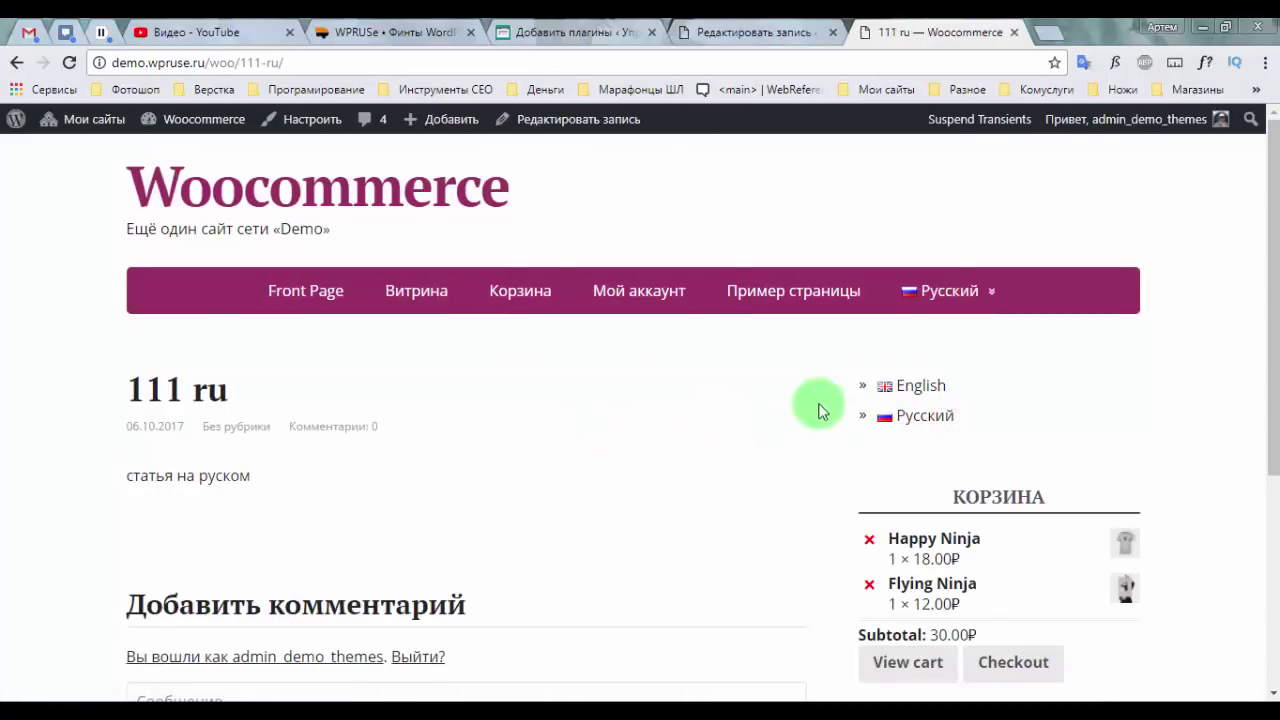
pyautogui.click(910, 388)
pyautogui.scroll(-1, 758, 430)
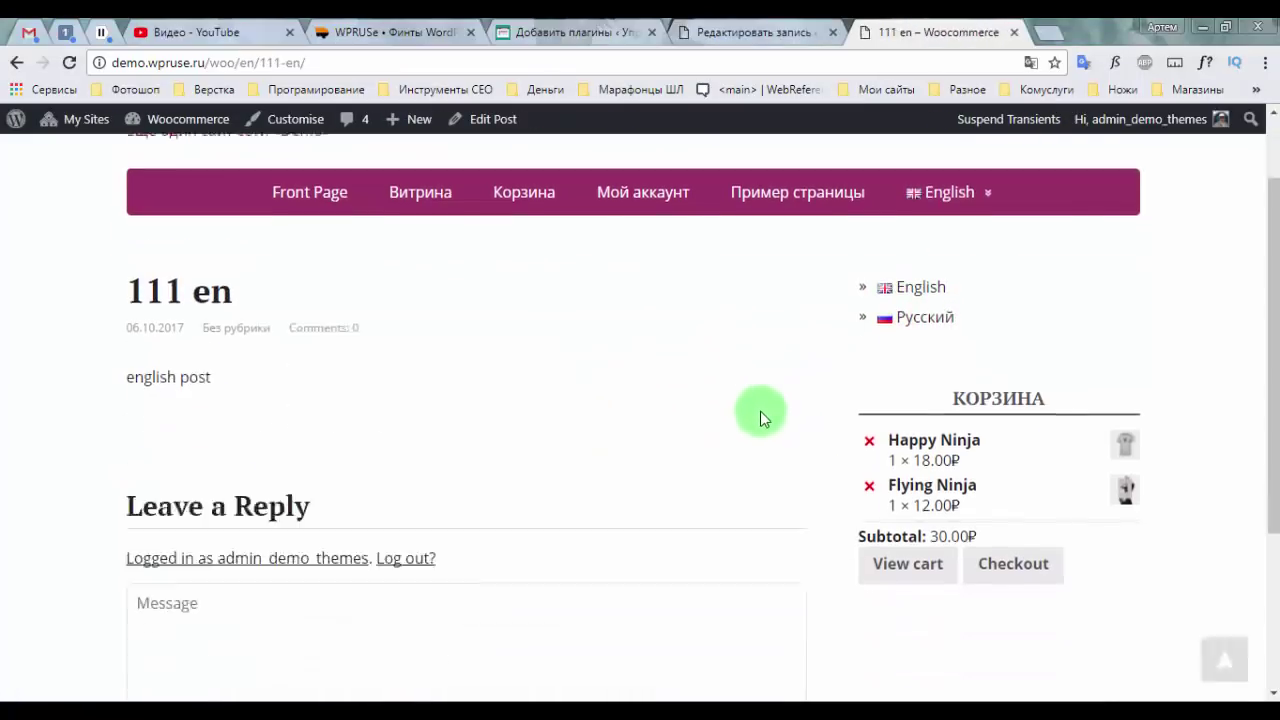
pyautogui.hotkey('alt', 'Left')
pyautogui.moveTo(971, 374)
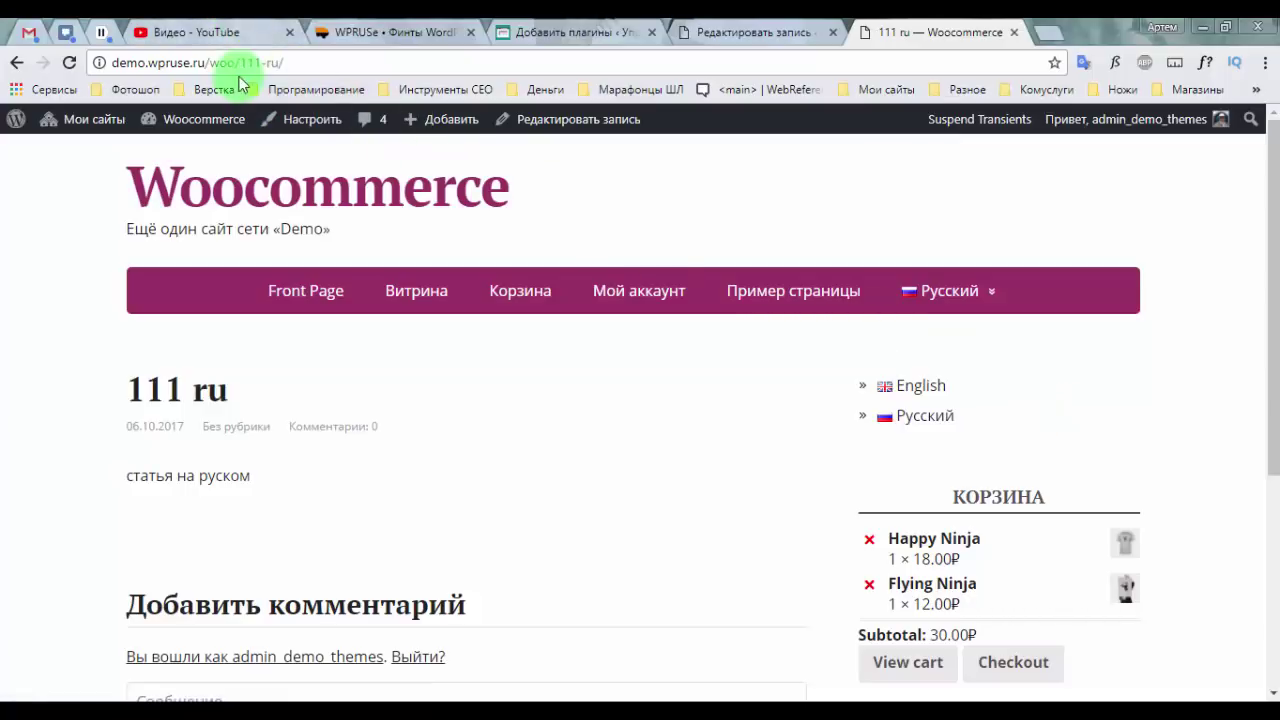
pyautogui.moveTo(950, 290)
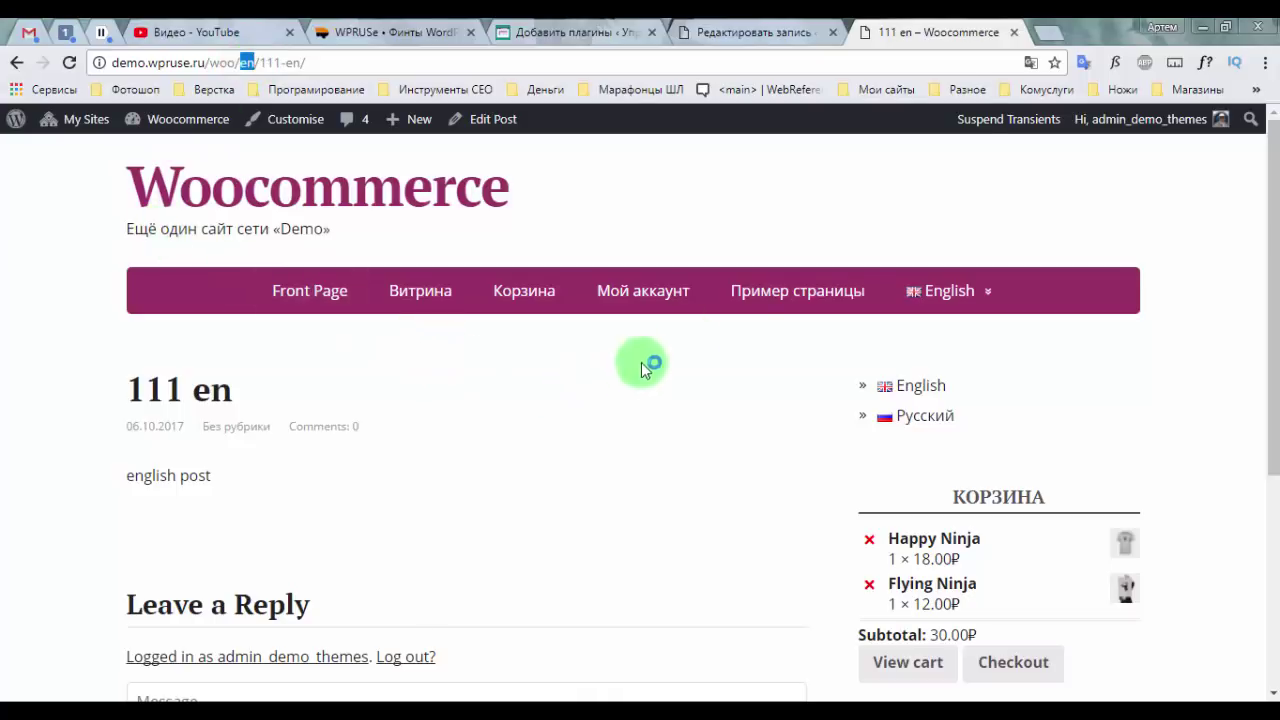
# Step: Check the translation marks in the list of all posts, and open the public site's front page before returning to the admin
pyautogui.click(786, 32)
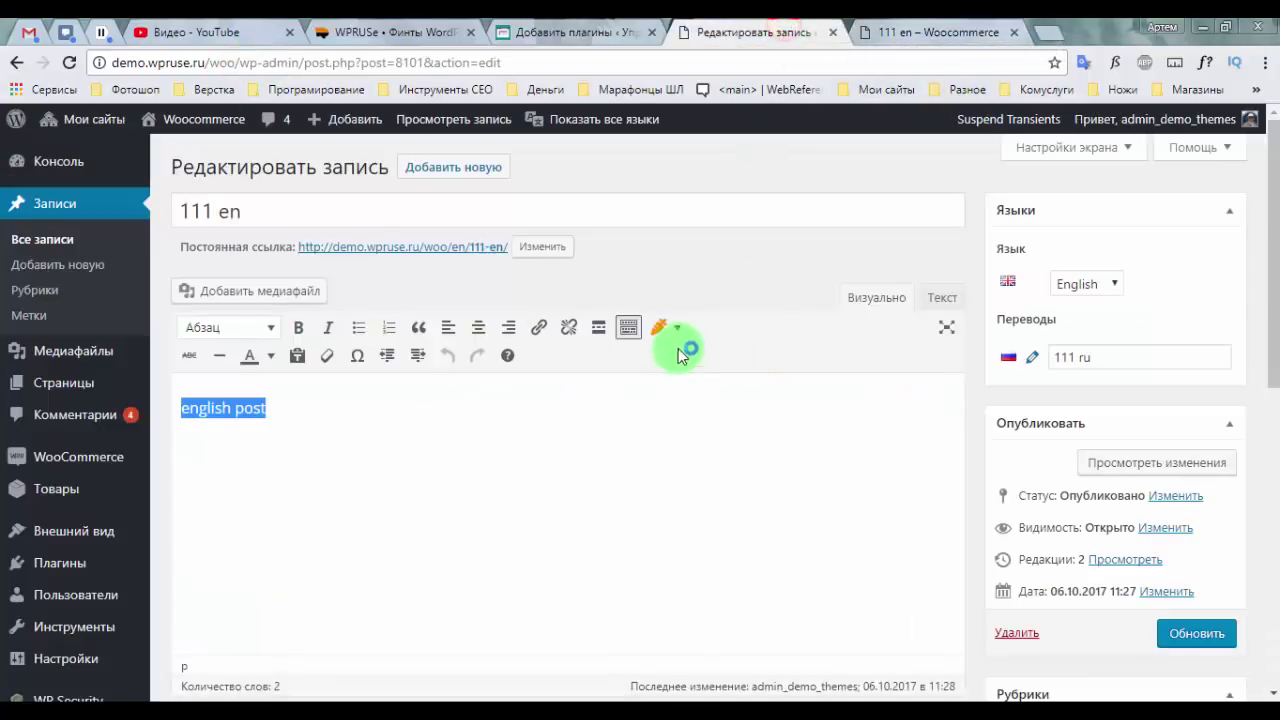
pyautogui.click(79, 243)
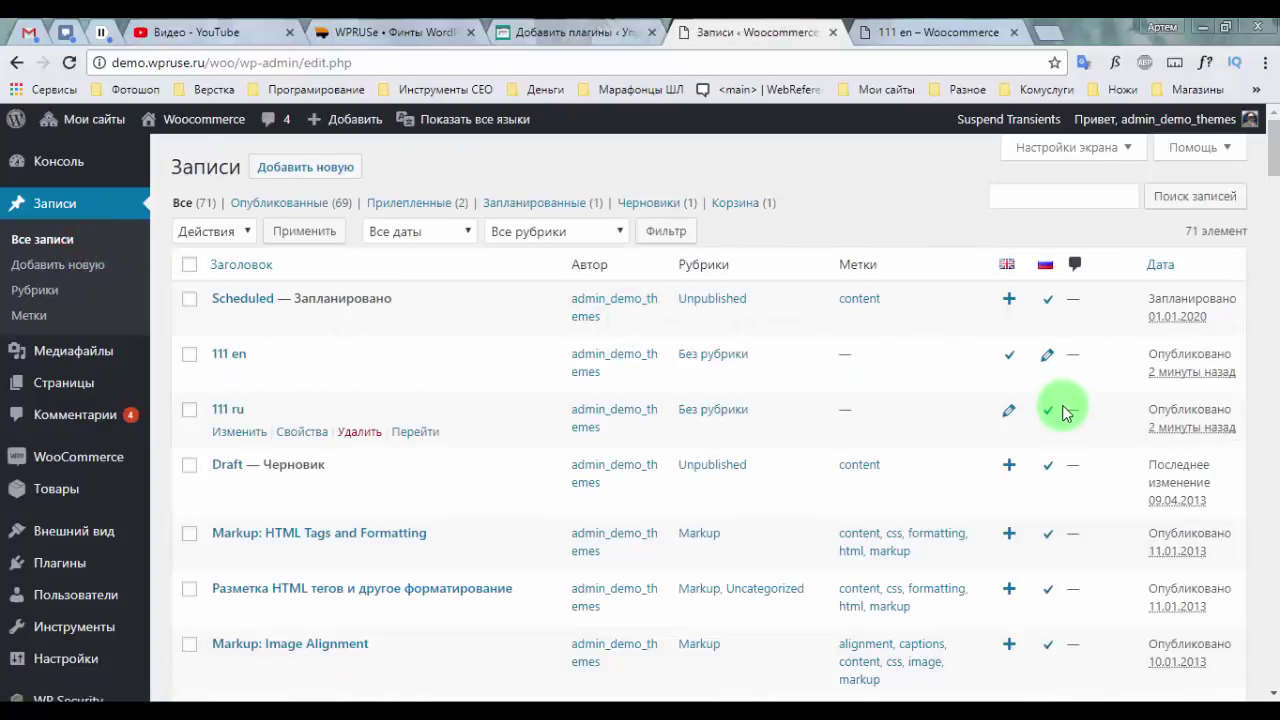
pyautogui.click(898, 31)
pyautogui.click(309, 191)
pyautogui.hotkey('ctrl', 'shift', 'Tab')
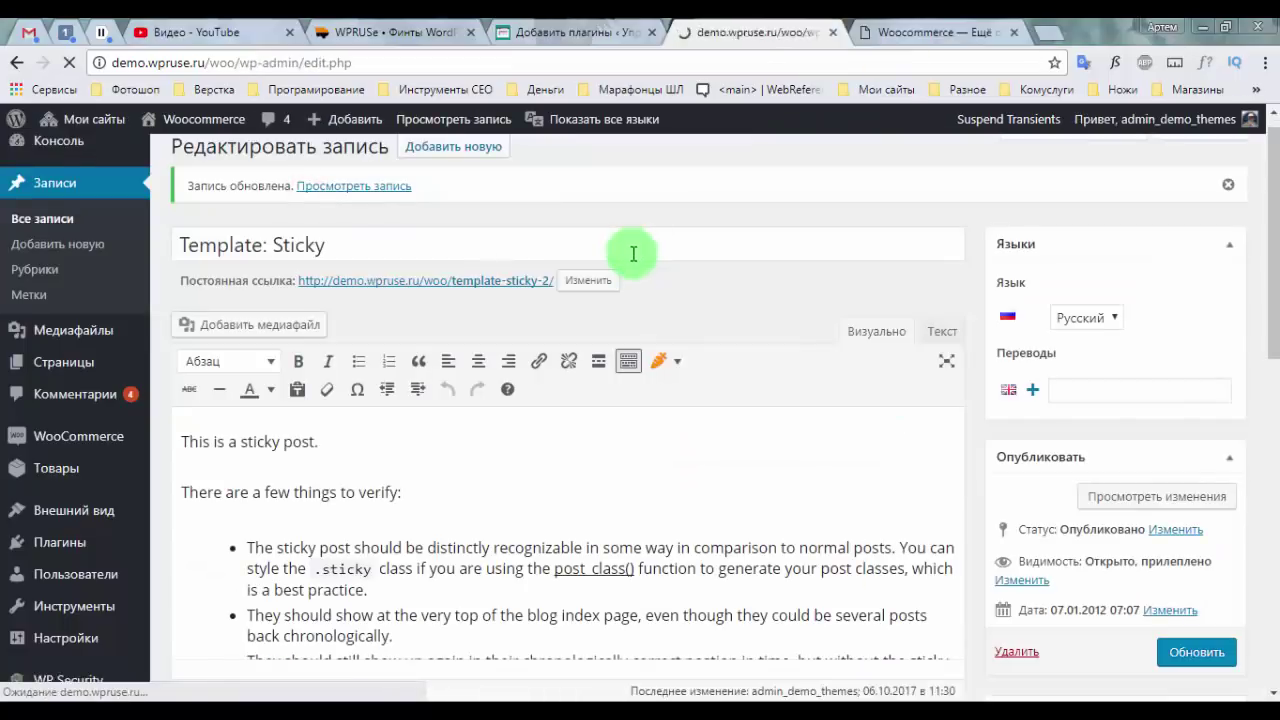
# Step: Open the "Template: Sticky" post from the posts list and set its language to English
pyautogui.scroll(-5, 396, 407)
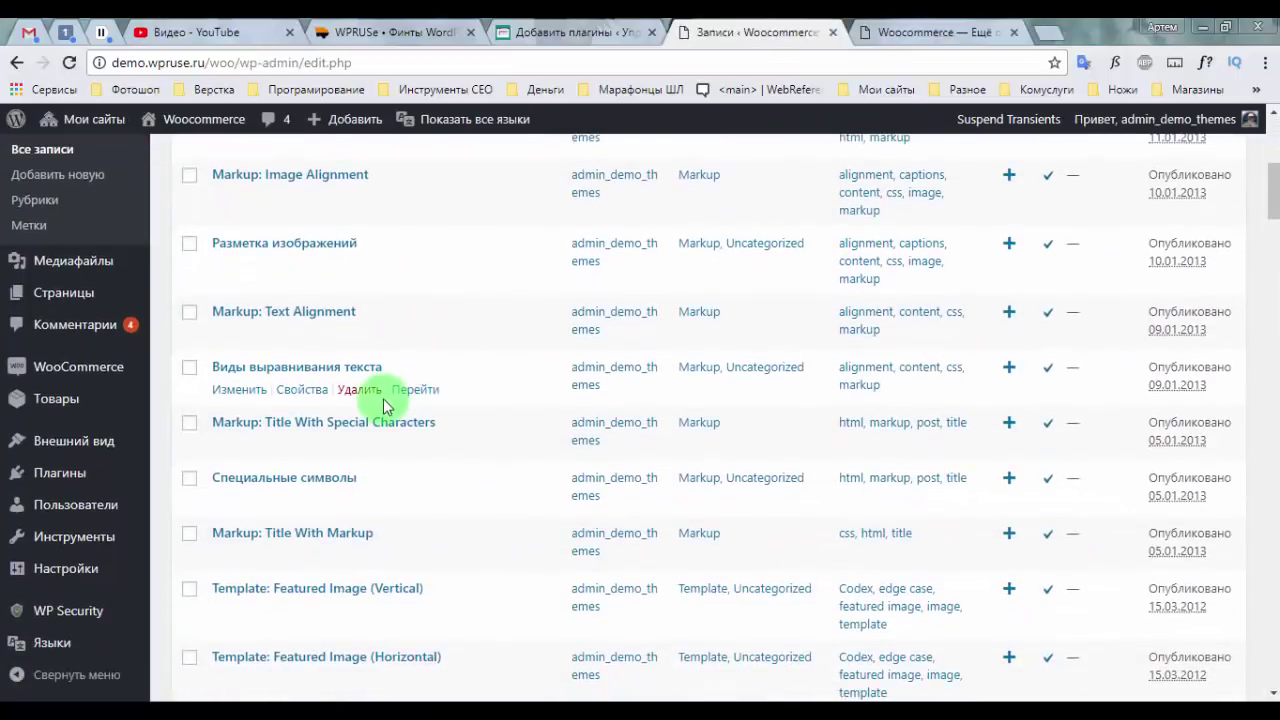
pyautogui.scroll(-8, 381, 400)
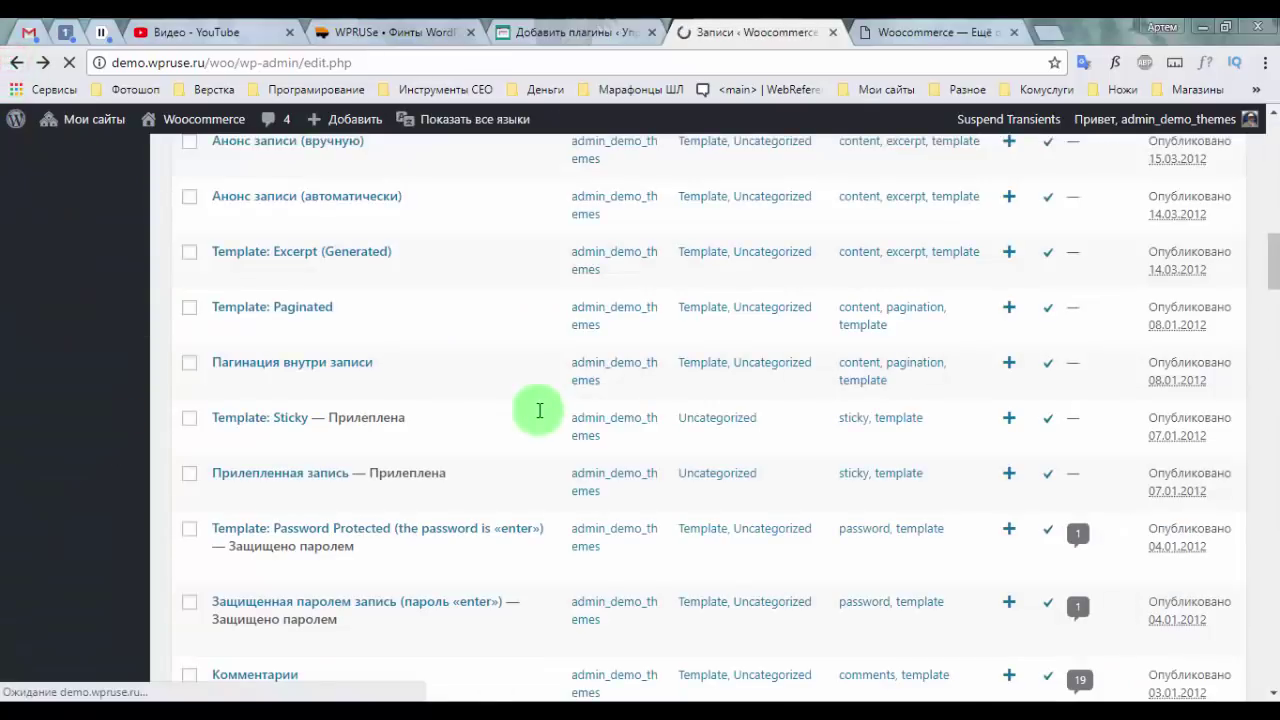
pyautogui.click(260, 416)
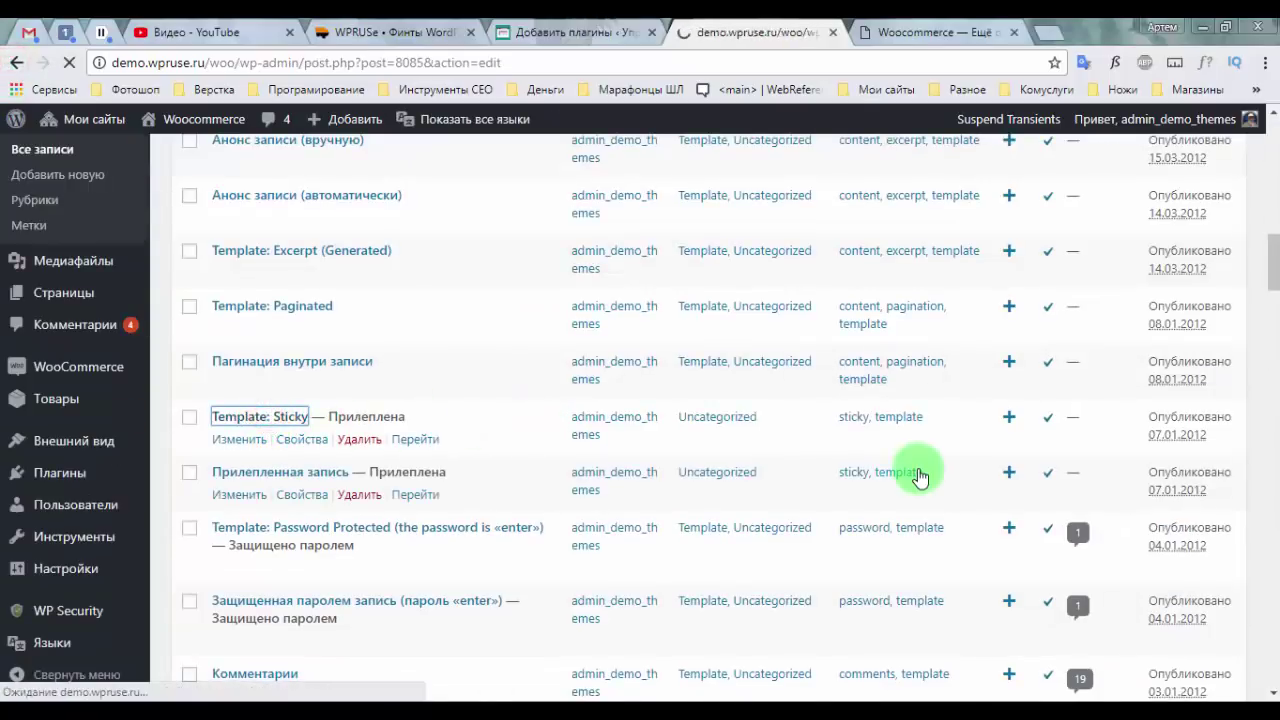
pyautogui.click(1065, 285)
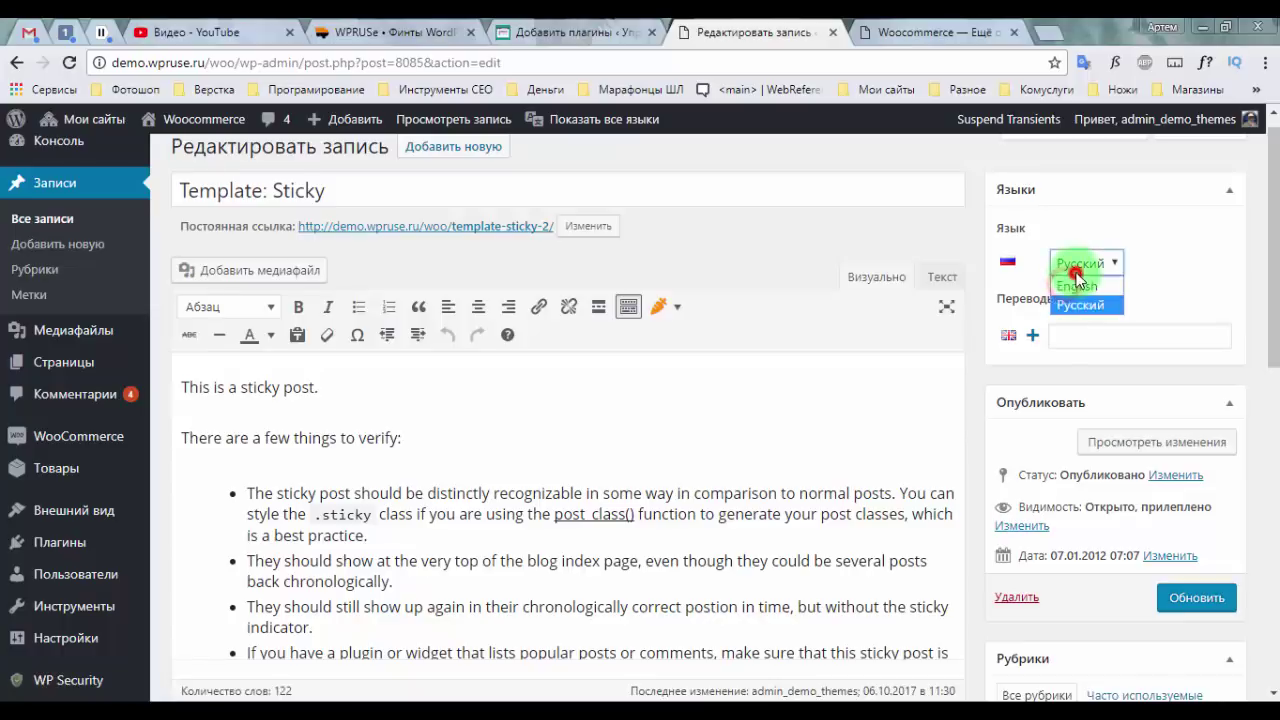
pyautogui.click(1076, 287)
# Step: Link "Прилепленная запись" as the Russian translation of the "Template: Sticky" post and update the post
pyautogui.click(1068, 331)
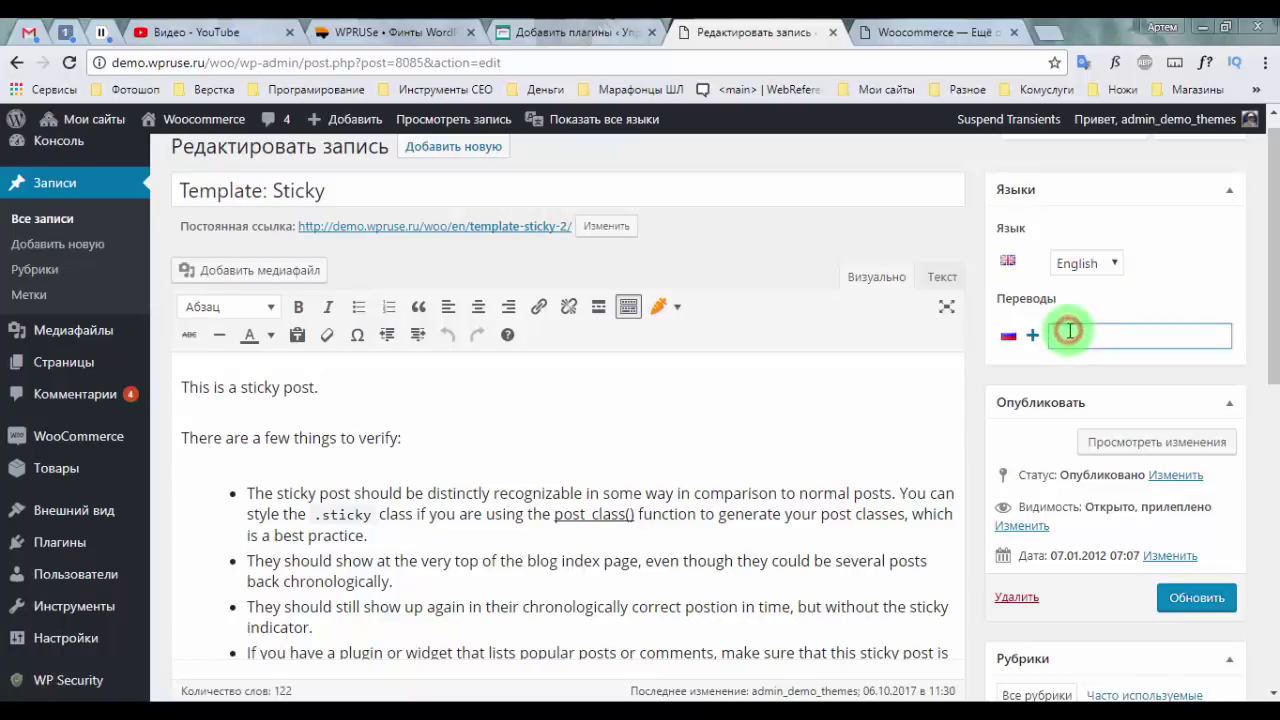
pyautogui.write('gh')
pyautogui.press('BackSpace')
pyautogui.press('BackSpace')
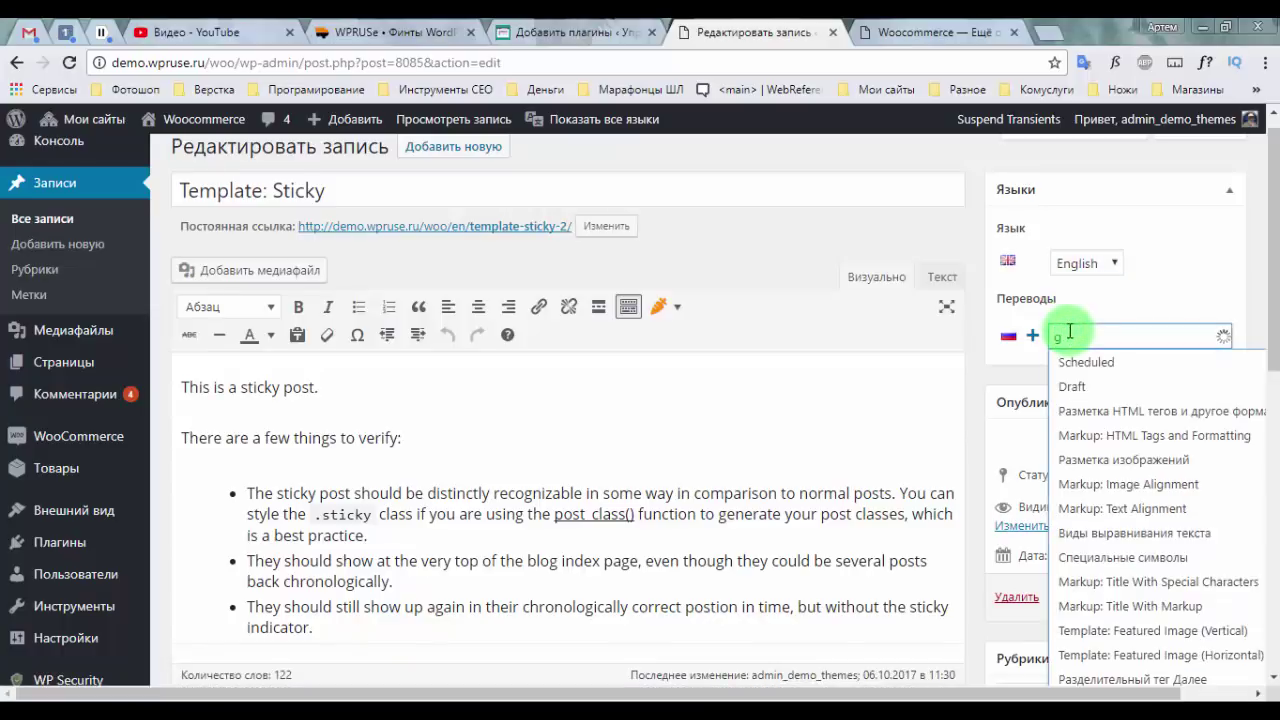
pyautogui.write('при')
pyautogui.click(1094, 506)
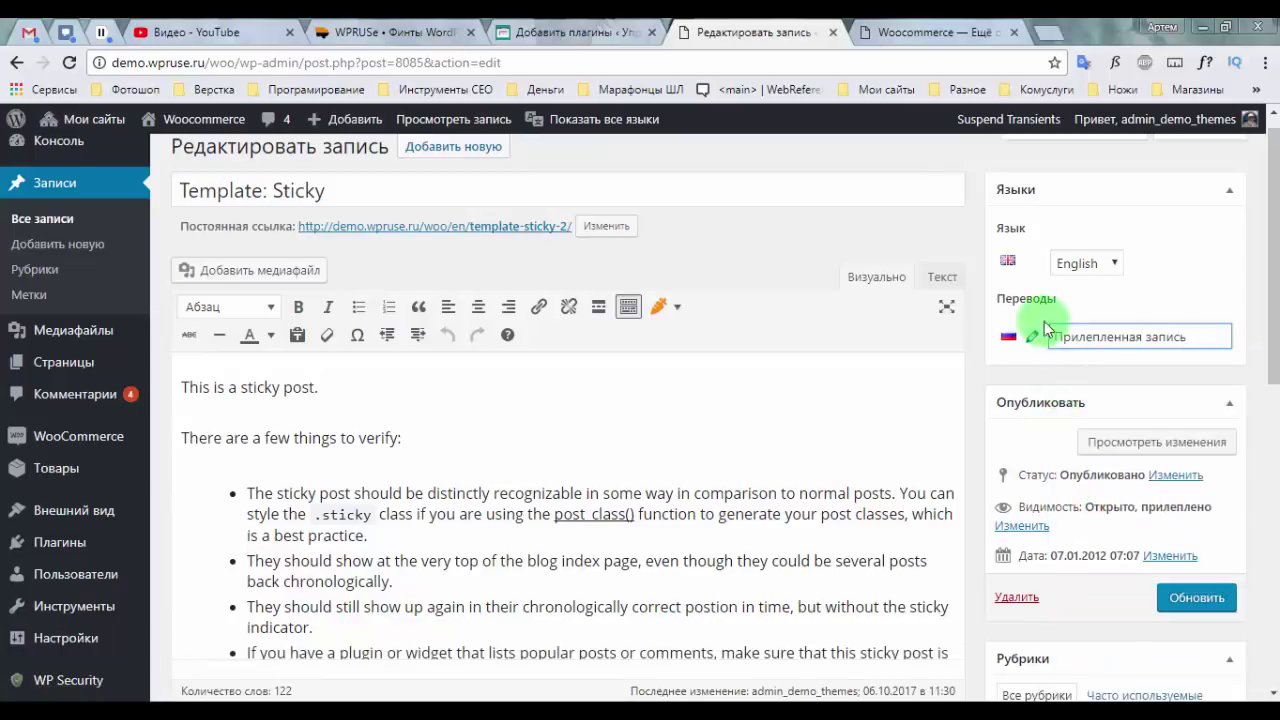
pyautogui.click(1168, 598)
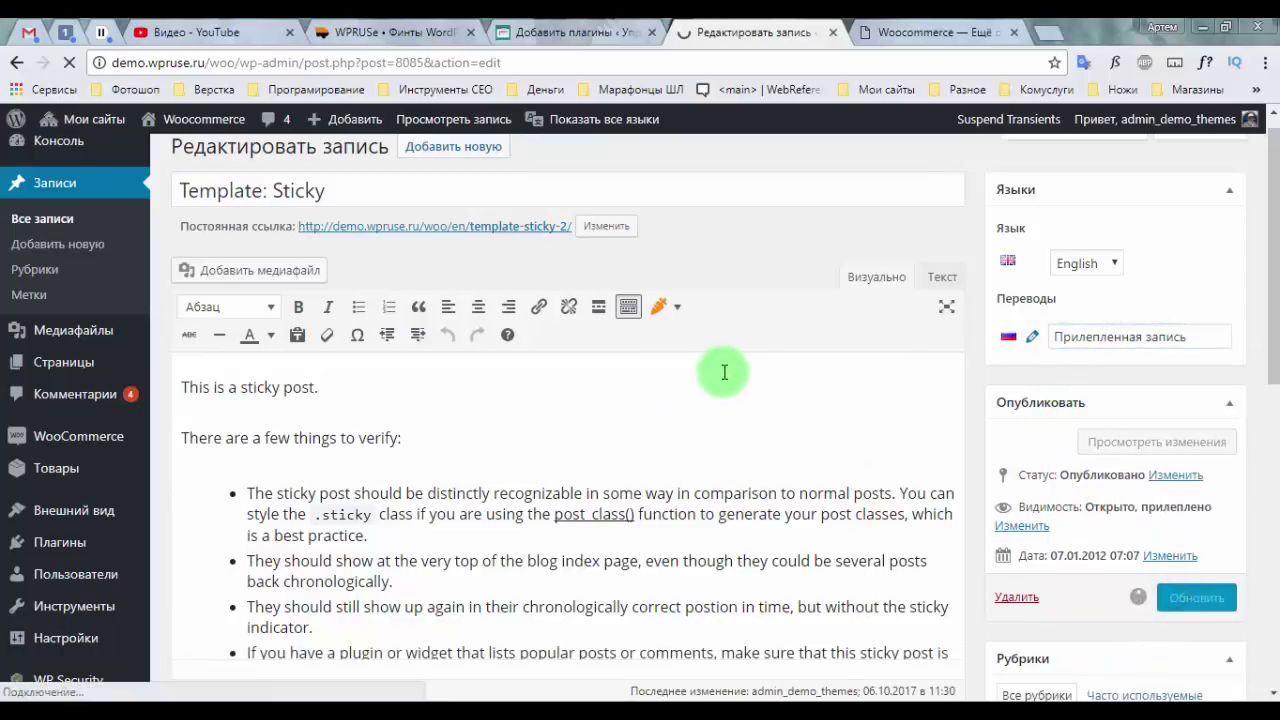
# Step: Reload the public front page and examine which posts the Russian version lists
pyautogui.click(940, 32)
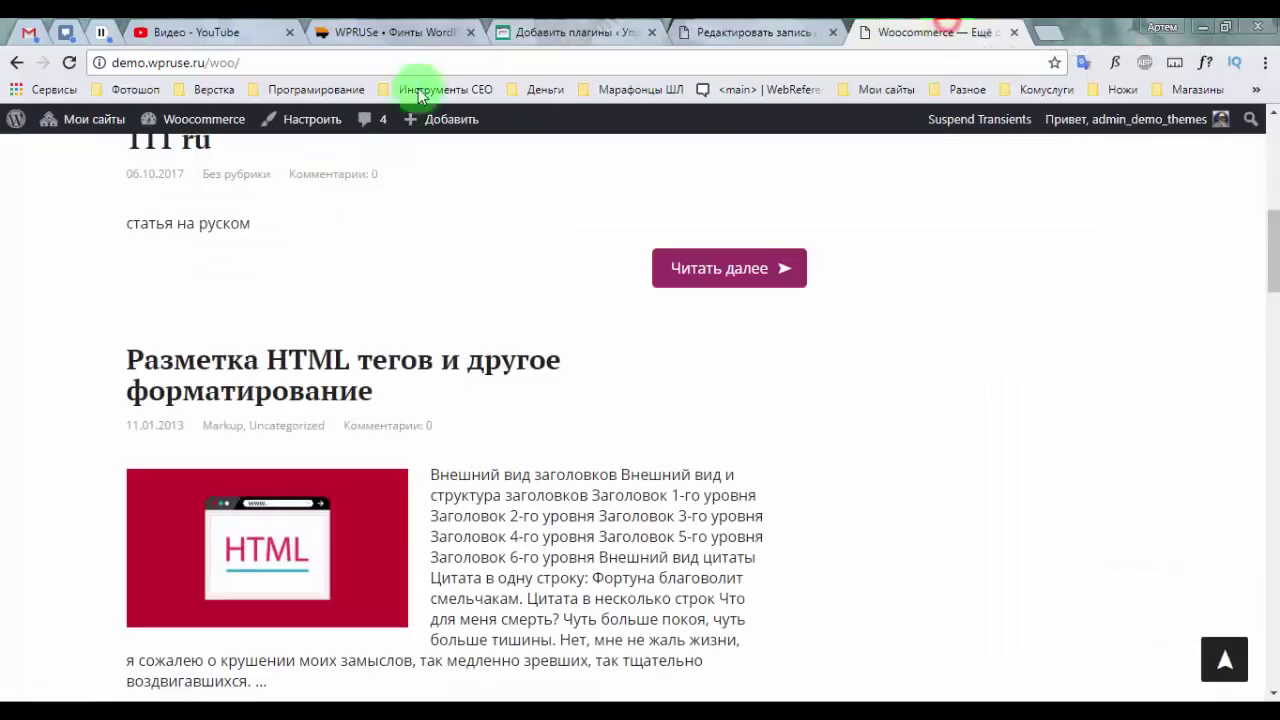
pyautogui.click(69, 63)
pyautogui.scroll(5, 490, 318)
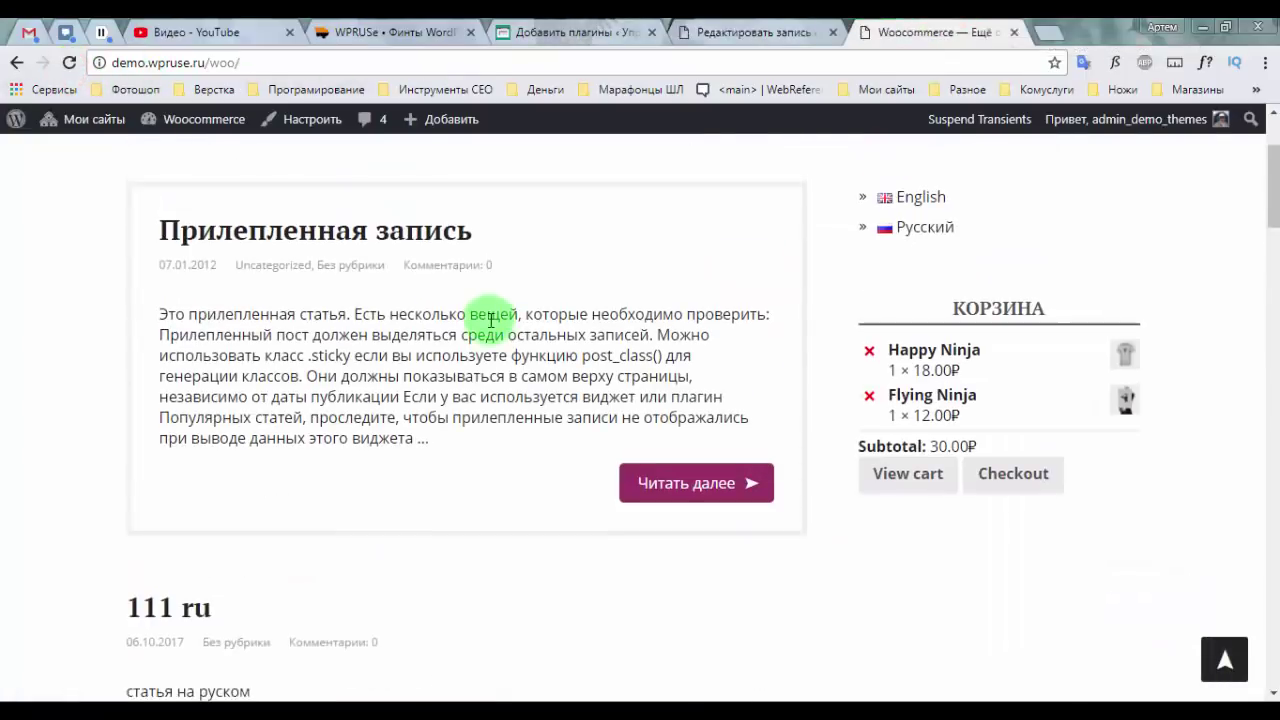
pyautogui.scroll(2, 480, 328)
pyautogui.scroll(-7, 471, 336)
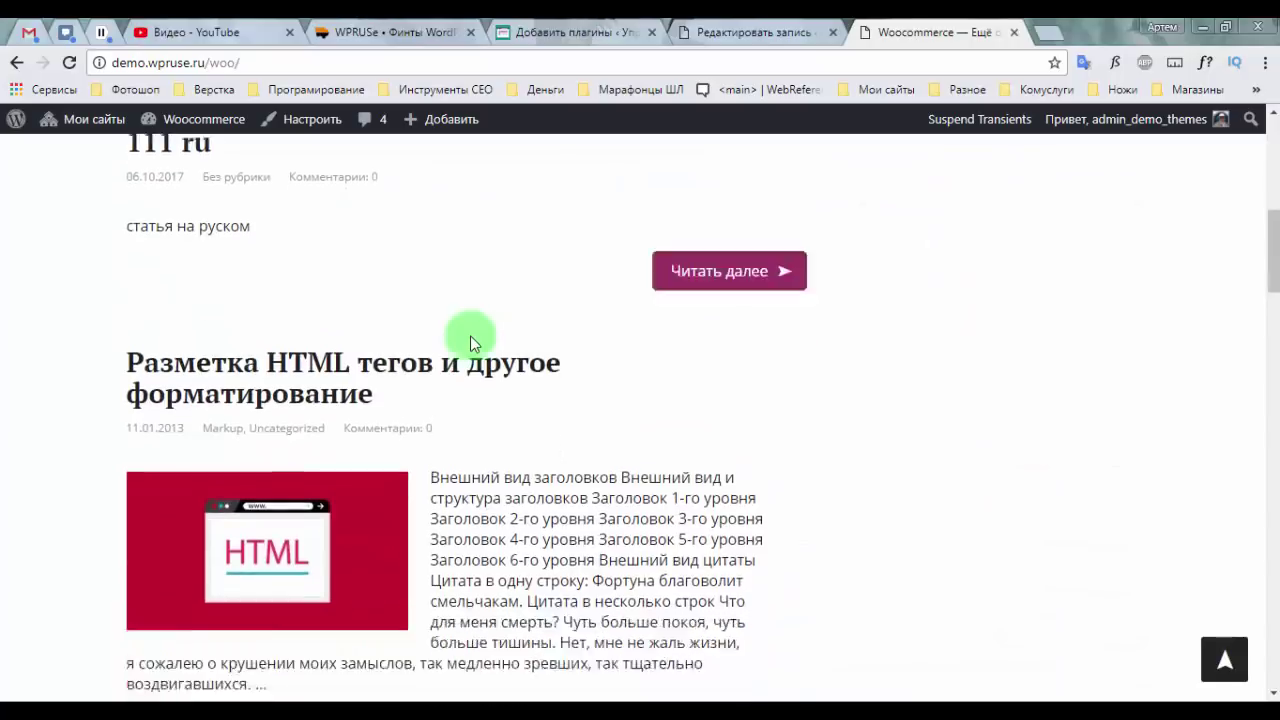
pyautogui.scroll(-4, 470, 335)
pyautogui.scroll(10, 470, 336)
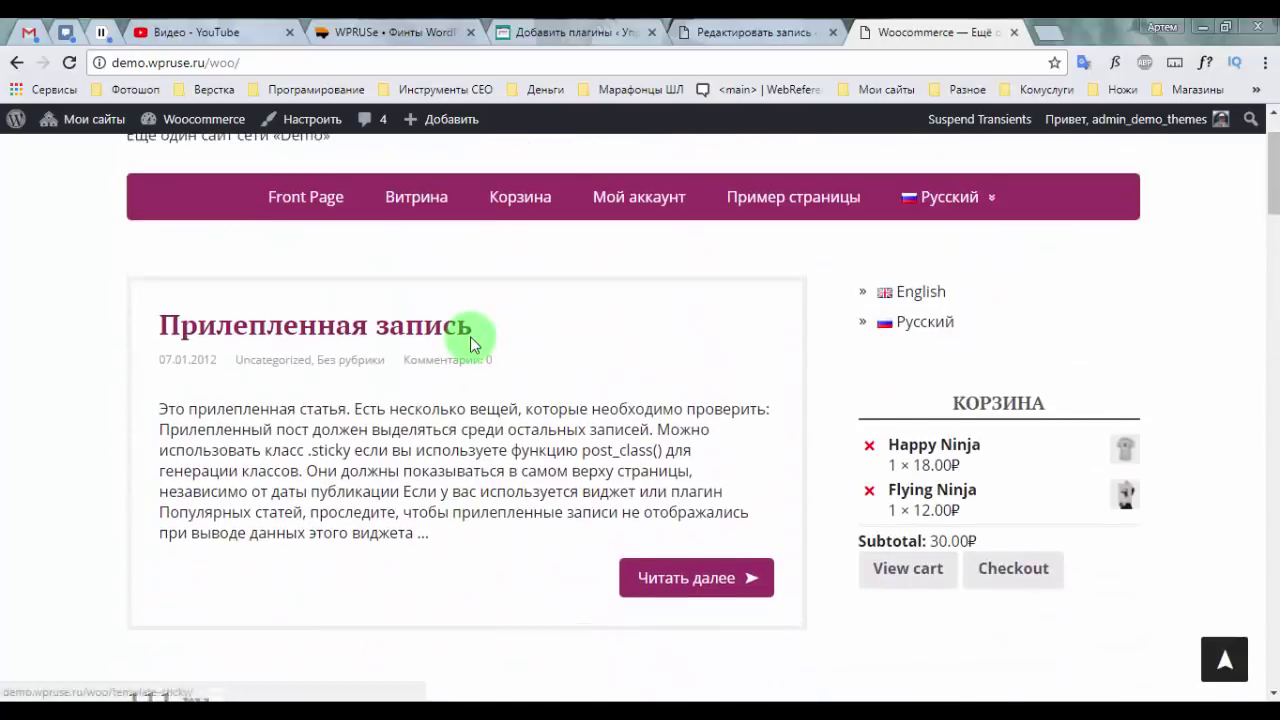
pyautogui.scroll(1, 468, 337)
# Step: Switch the front page to English, review its posts and open the full "Template: Sticky" post
pyautogui.click(958, 358)
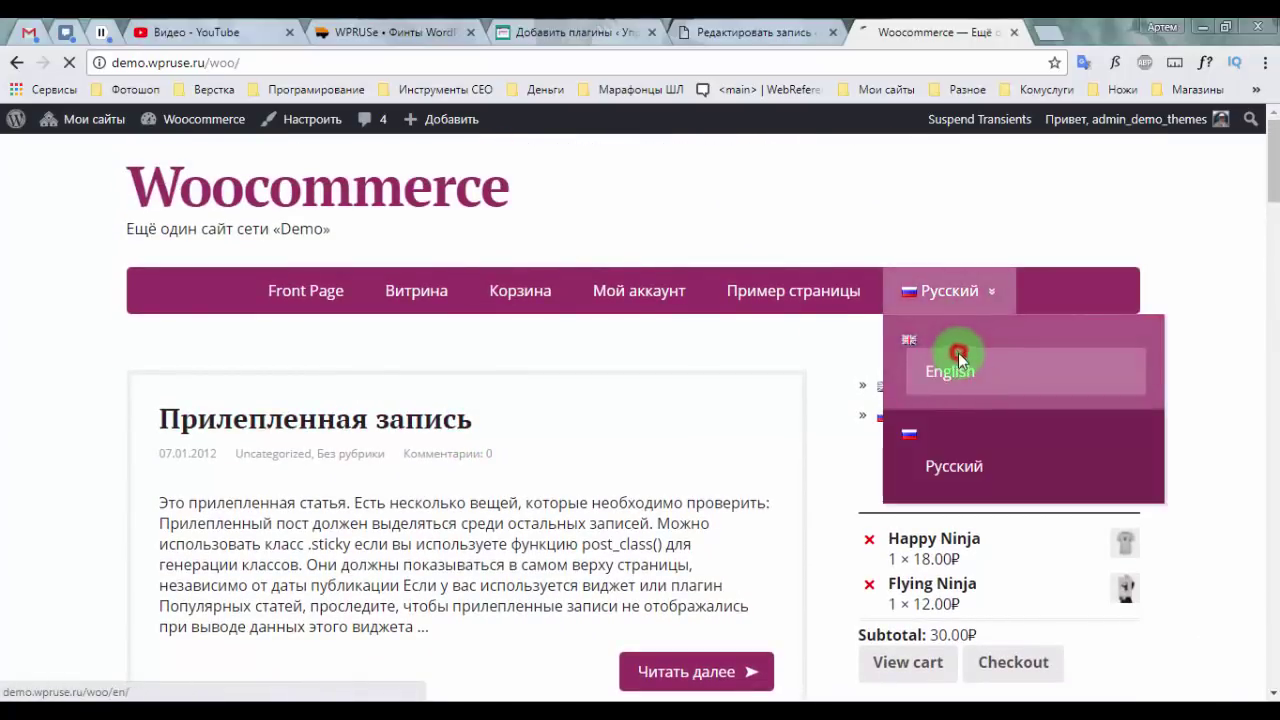
pyautogui.scroll(-4, 480, 303)
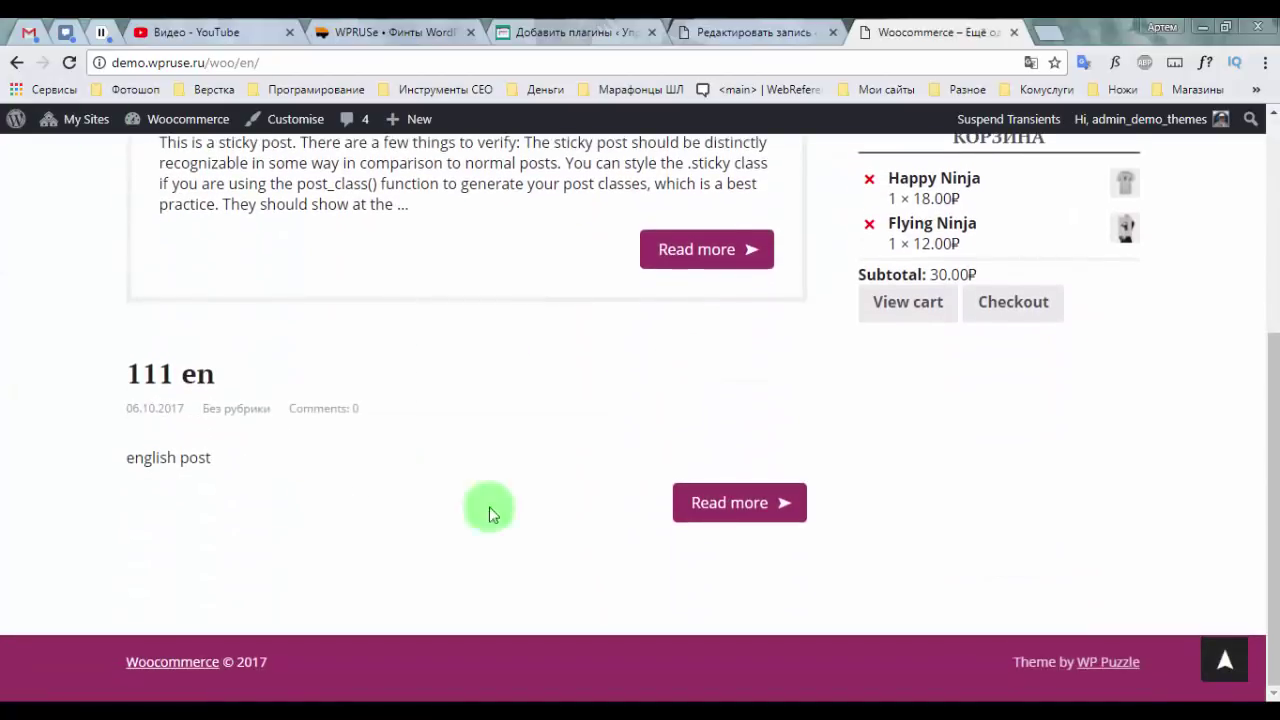
pyautogui.scroll(2, 490, 510)
pyautogui.click(727, 434)
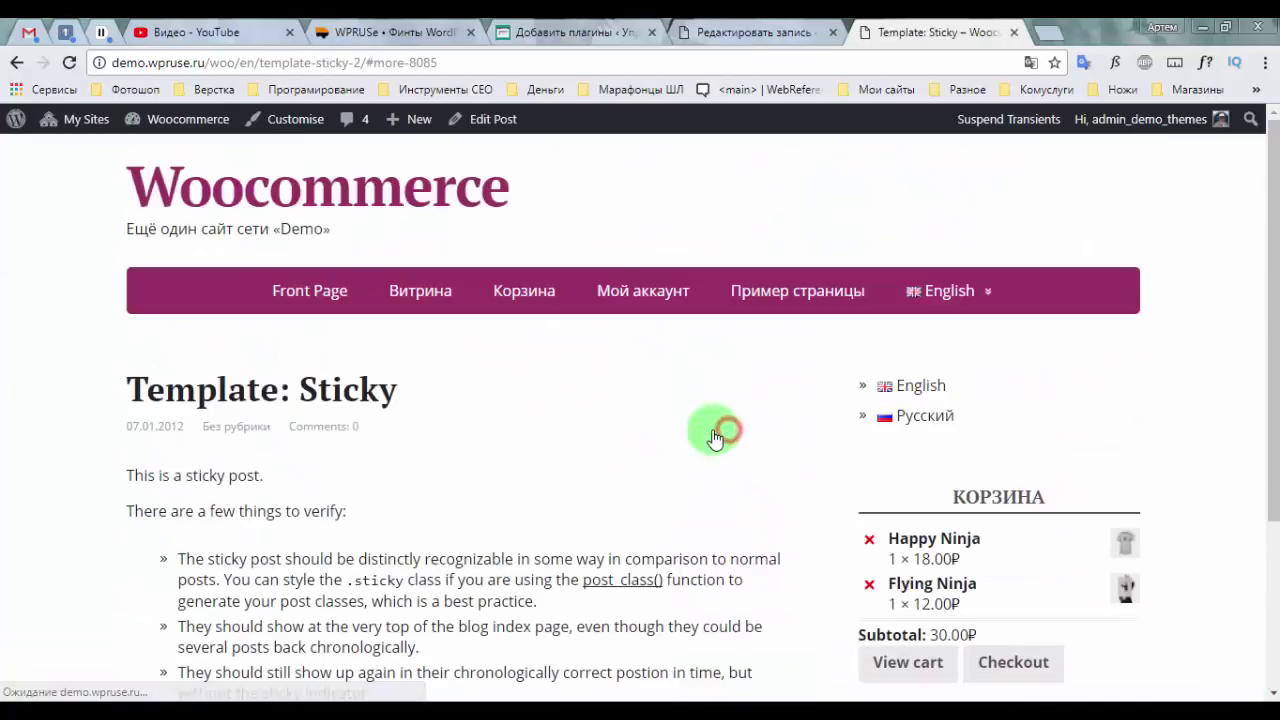
# Step: Toggle the sticky post between Русский and English with the sidebar switcher to compare its two linked versions
pyautogui.click(909, 329)
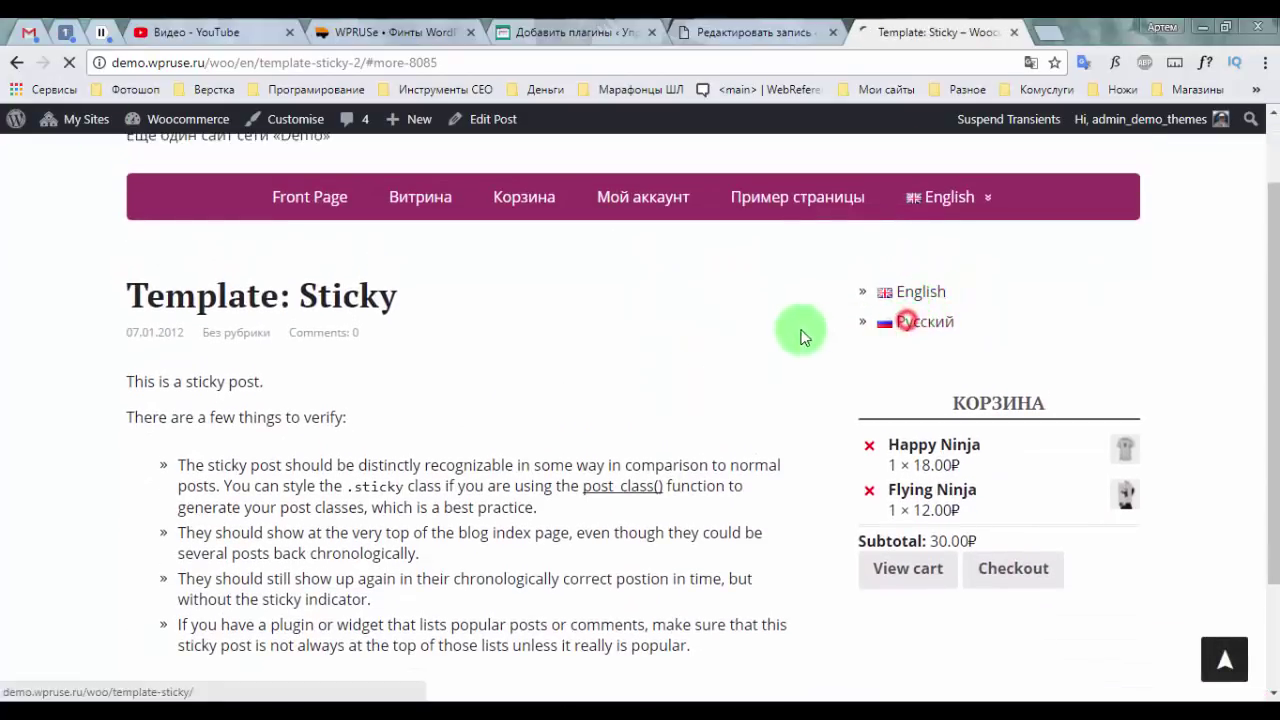
pyautogui.scroll(-3, 734, 320)
pyautogui.scroll(3, 812, 396)
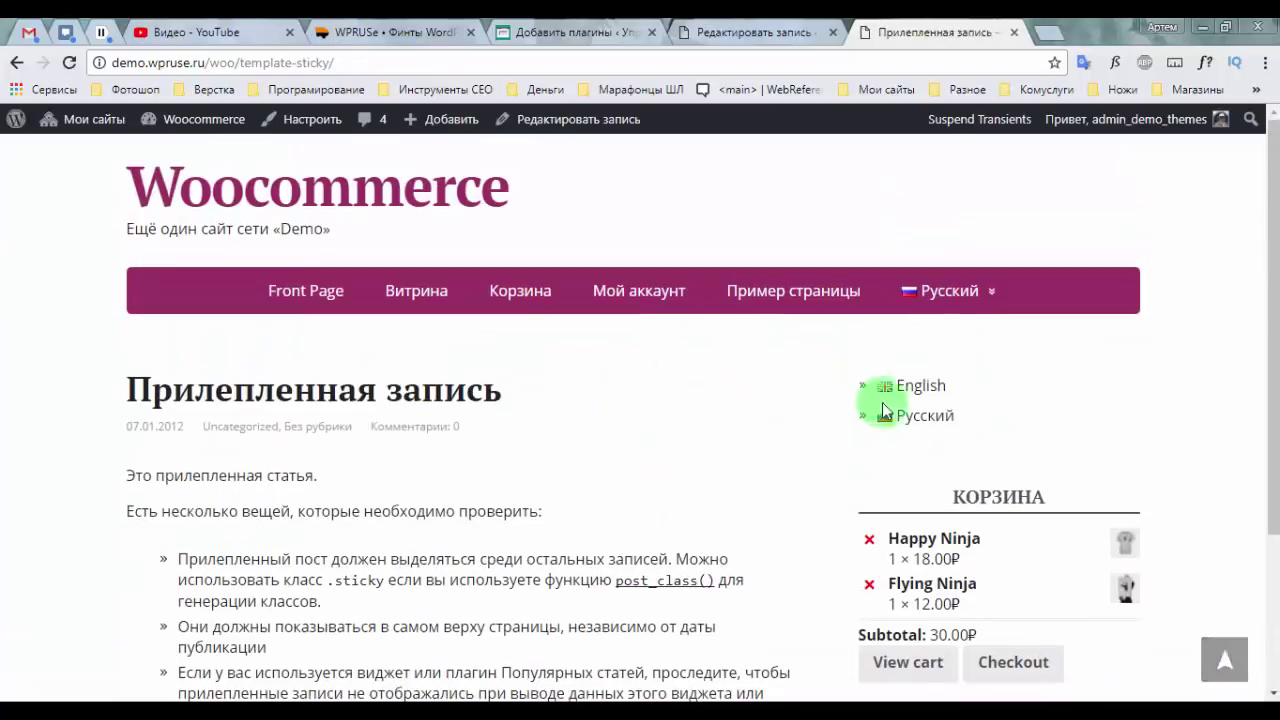
pyautogui.click(925, 386)
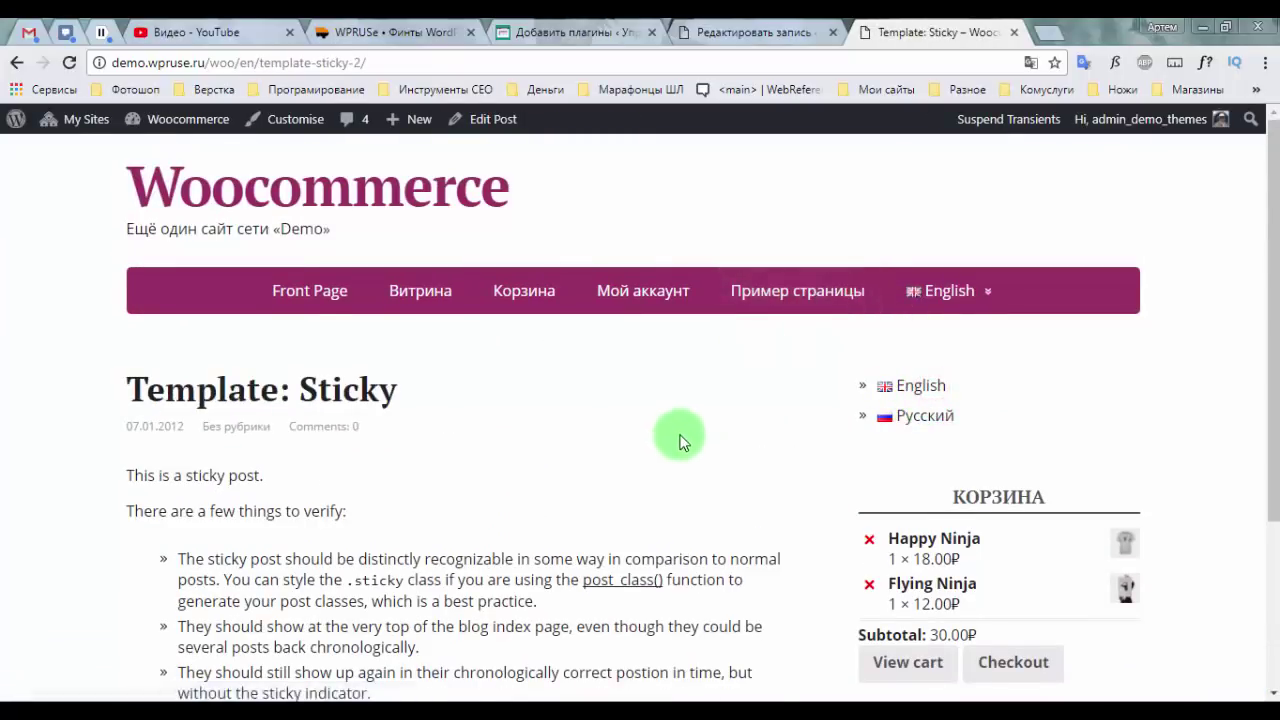
pyautogui.scroll(-3, 871, 391)
pyautogui.scroll(3, 900, 405)
pyautogui.click(925, 416)
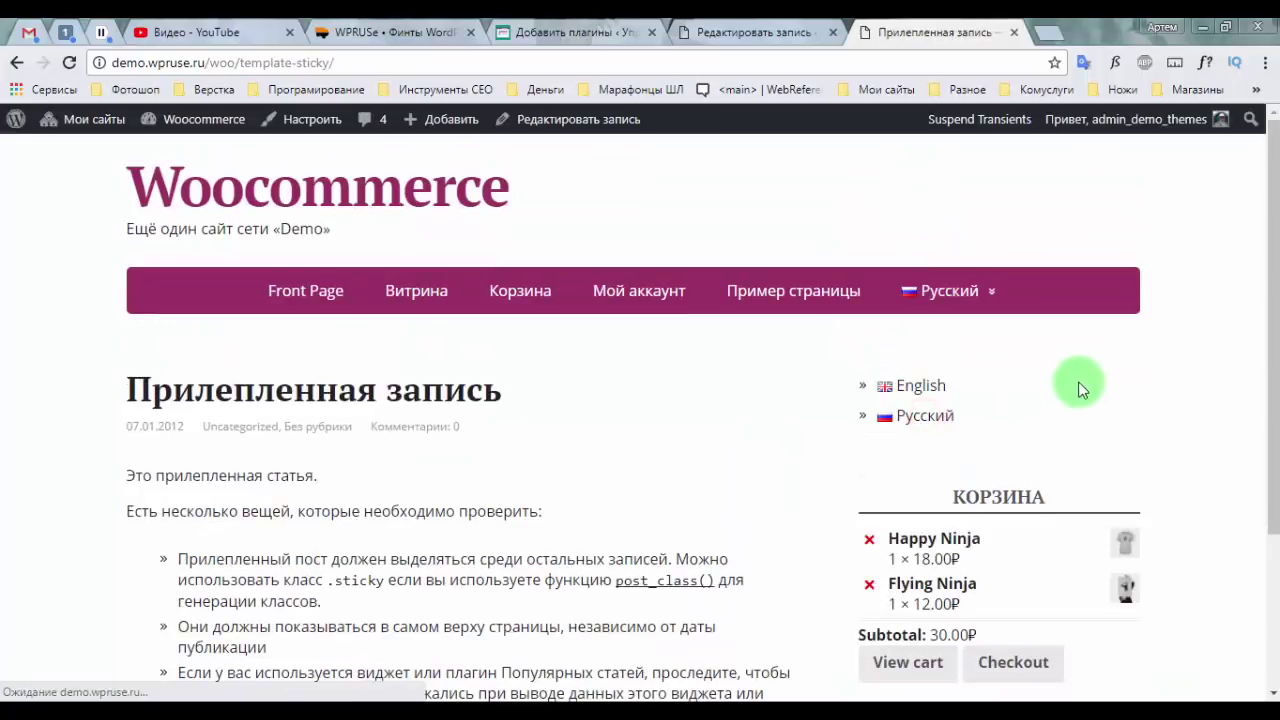
# Step: Compare the sidebar's КОРЗИНА heading in the English and Russian versions, and return to the "Template: Sticky" post editor
pyautogui.doubleClick(966, 497)
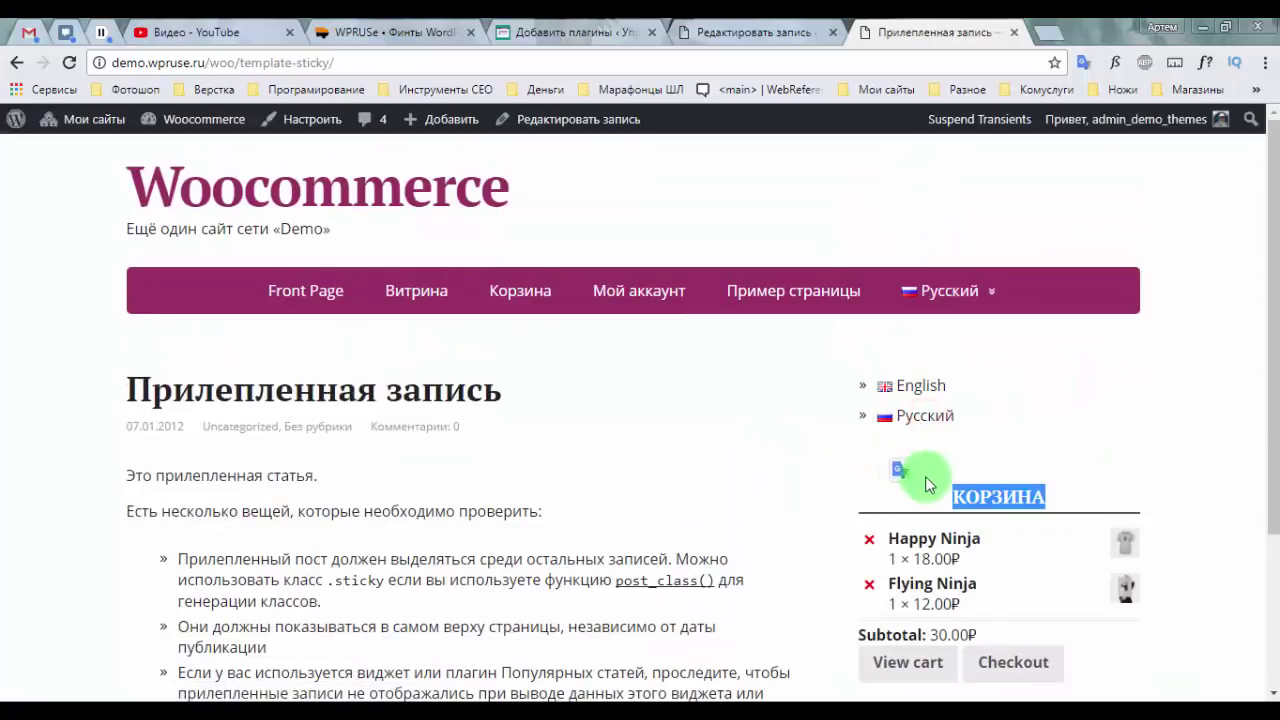
pyautogui.click(918, 386)
pyautogui.scroll(-2, 1019, 402)
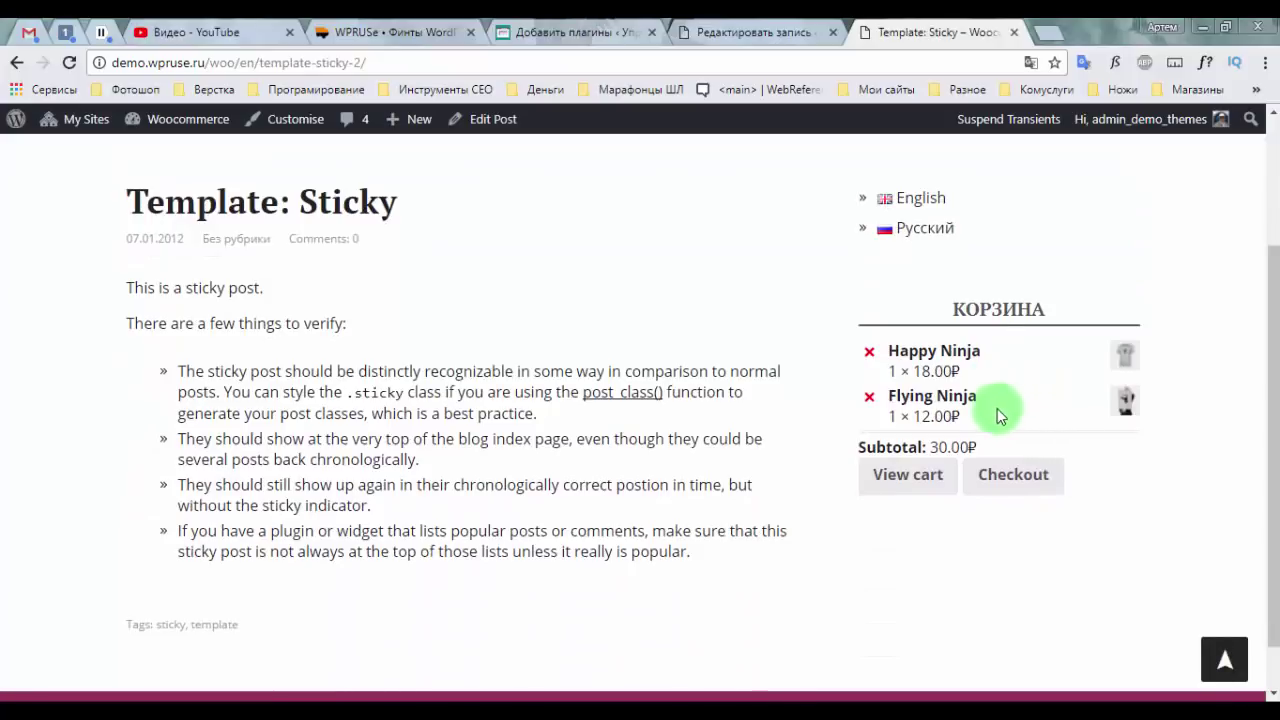
pyautogui.scroll(-1, 1022, 480)
pyautogui.hotkey('alt', 'Left')
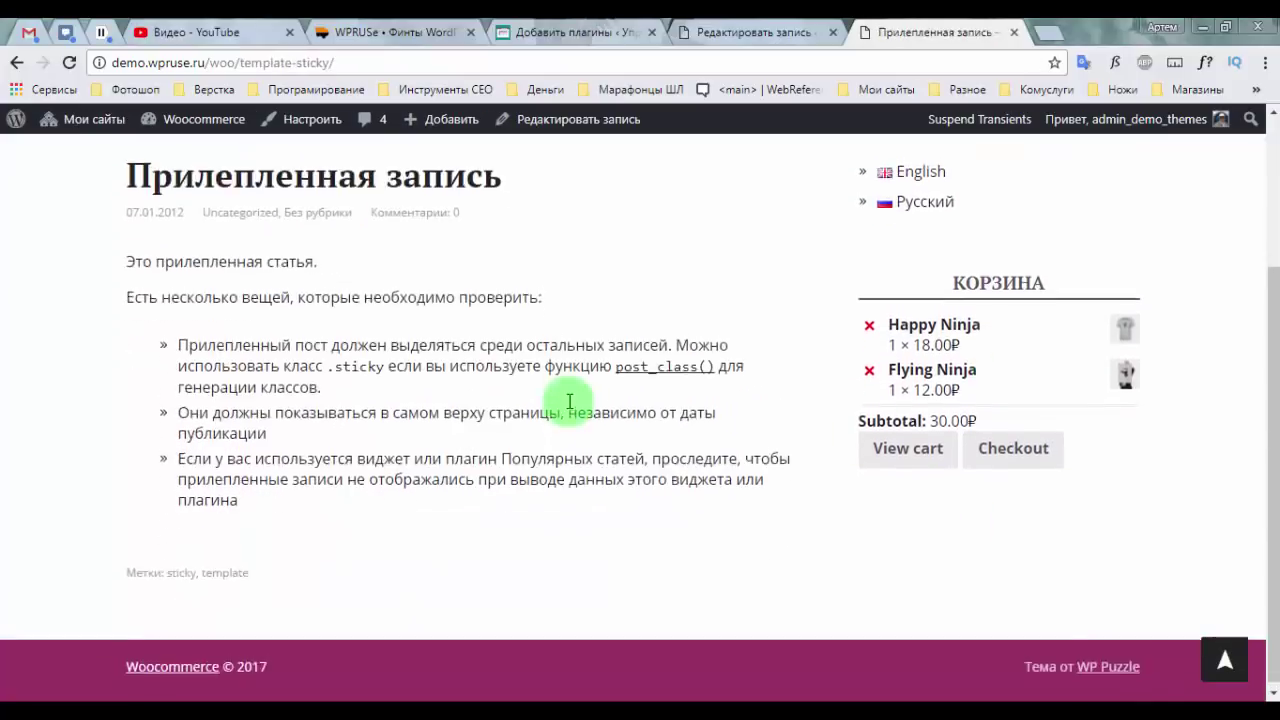
pyautogui.scroll(2, 569, 401)
pyautogui.click(700, 31)
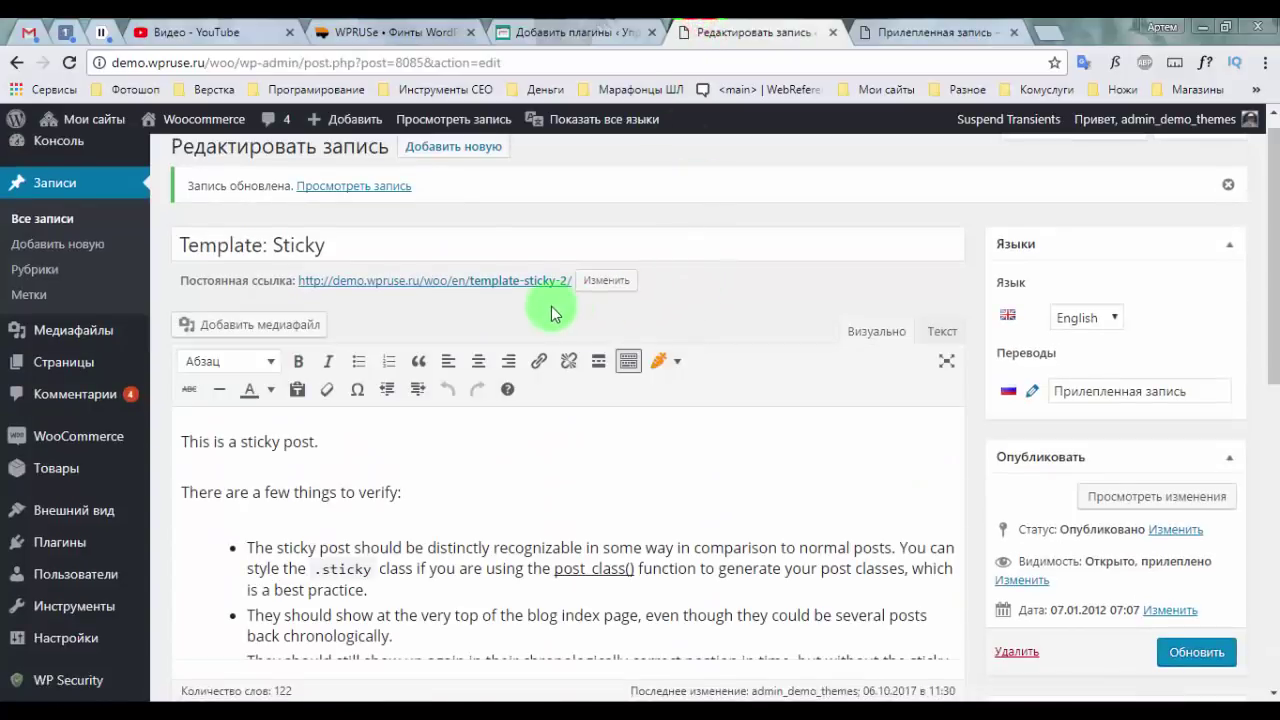
# Step: Review the sticky post's Russian version on the public site and return to the "Template: Sticky" editor
pyautogui.click(930, 32)
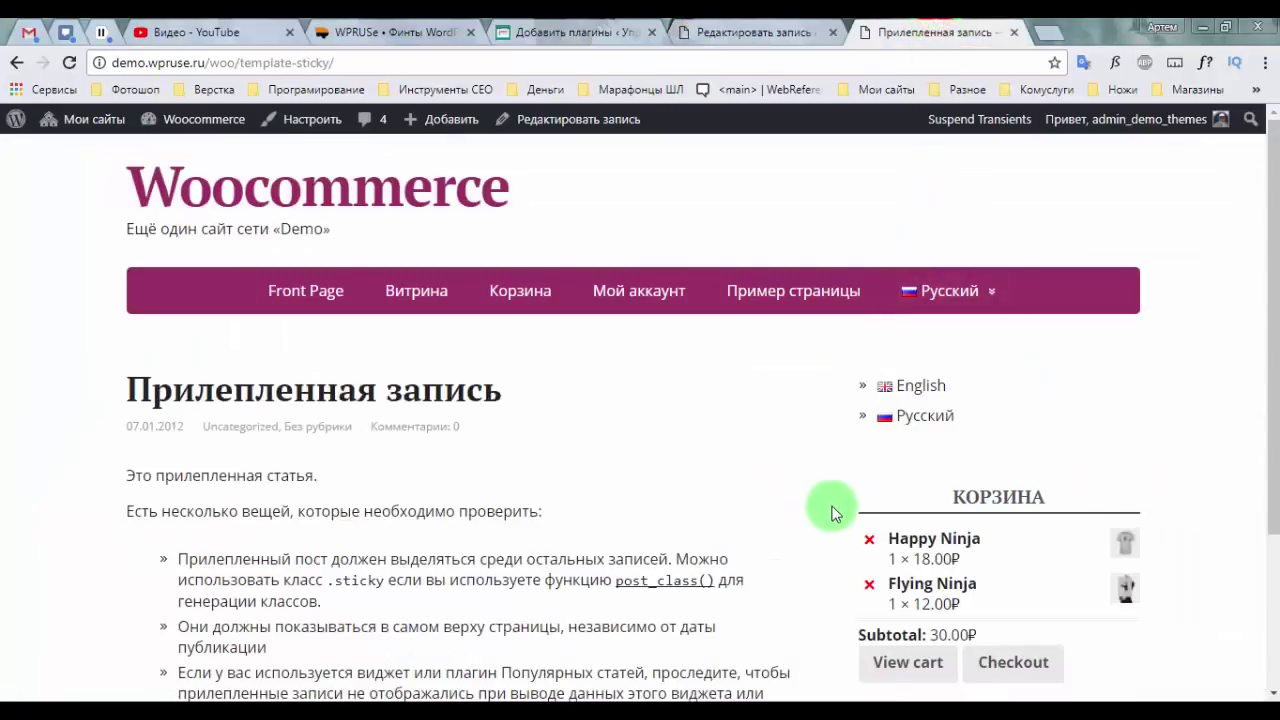
pyautogui.scroll(-2, 660, 455)
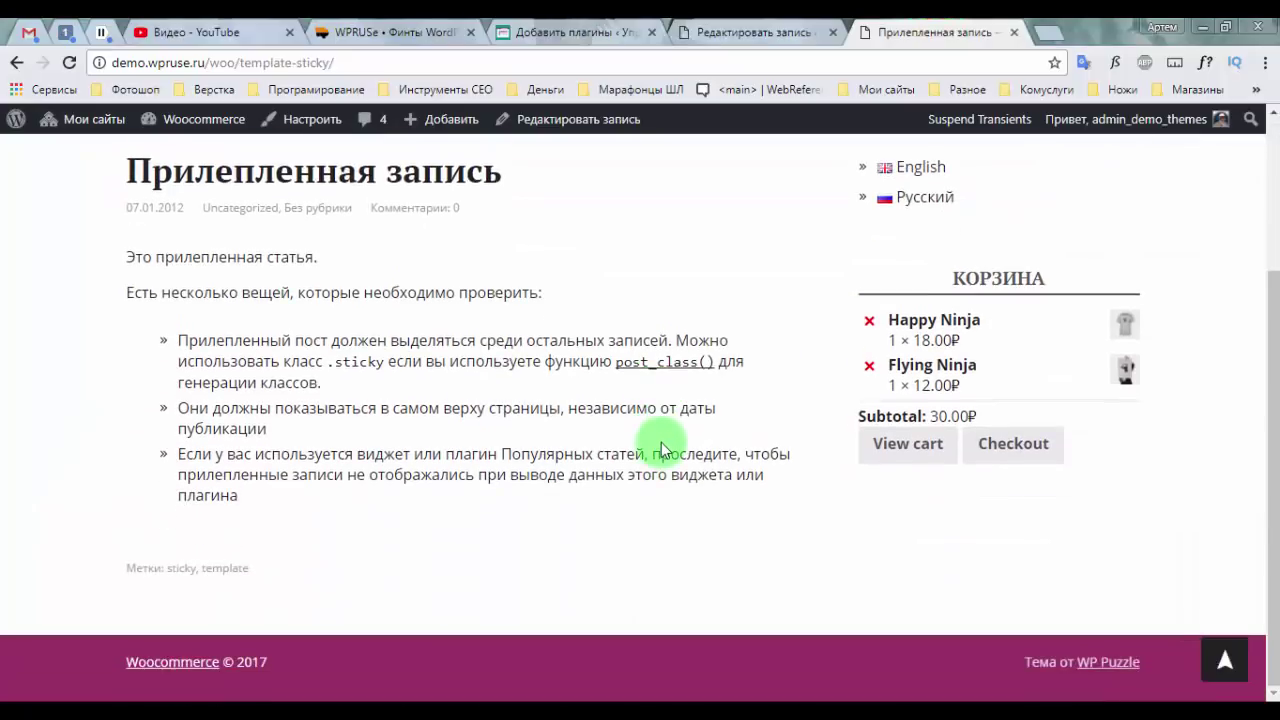
pyautogui.scroll(2, 652, 440)
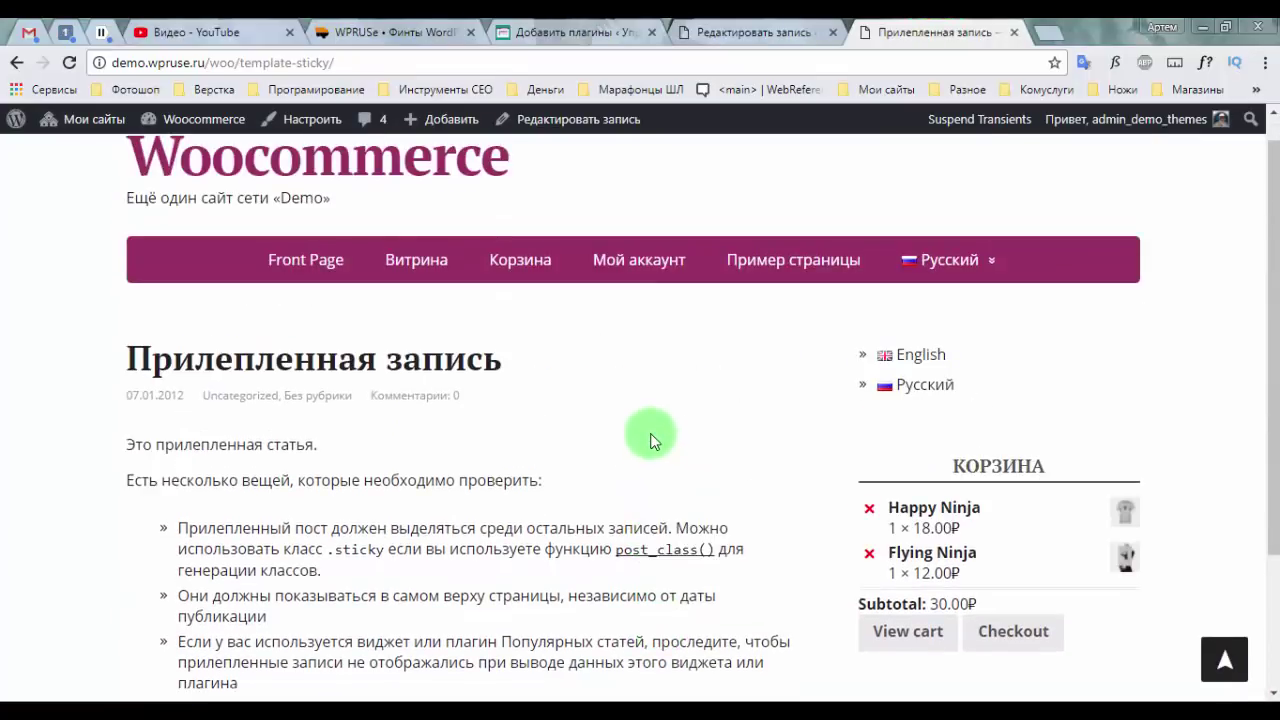
pyautogui.click(607, 33)
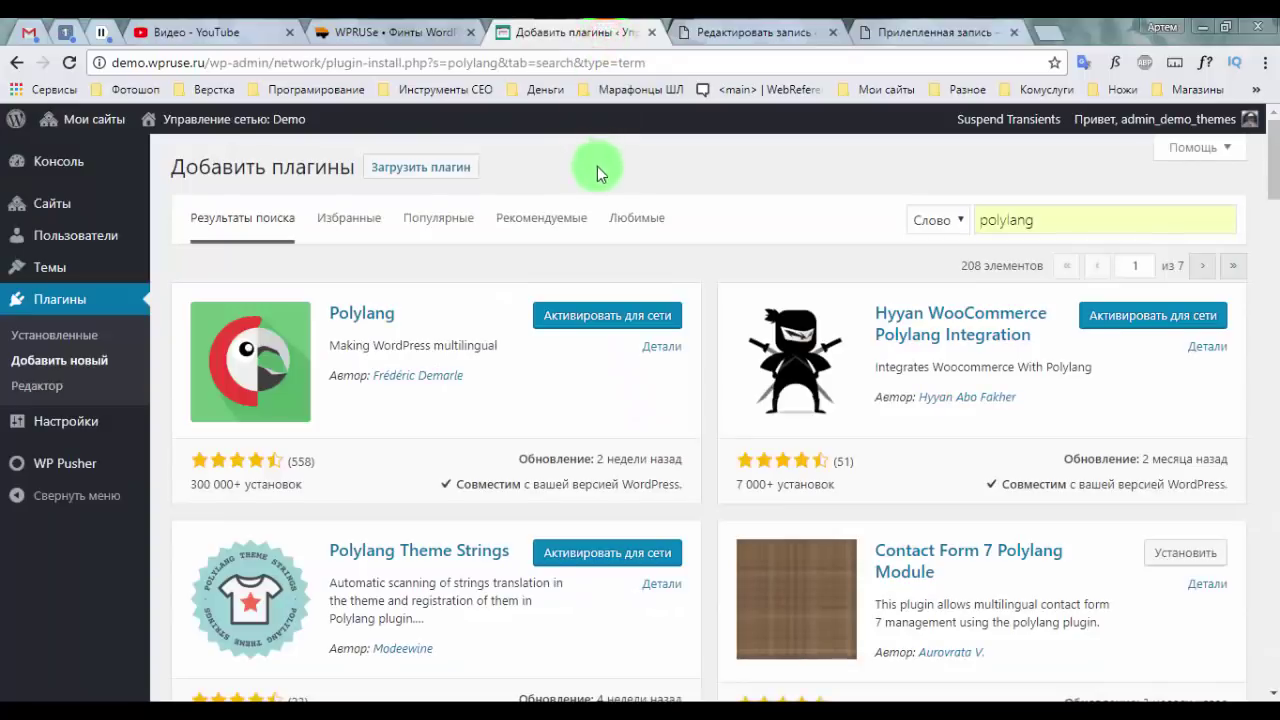
pyautogui.click(703, 28)
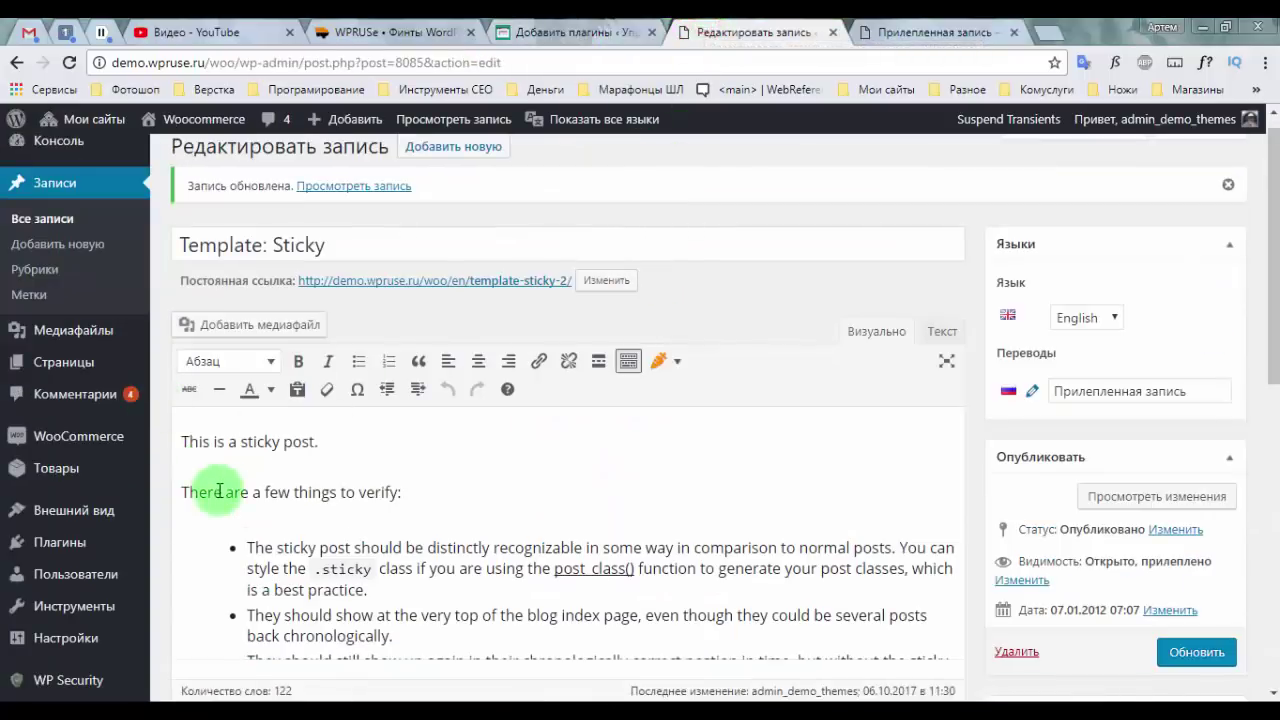
# Step: Open Polylang's string translations and set the English translation of the "Корзина" widget title to "Card"
pyautogui.scroll(-3, 240, 550)
pyautogui.moveTo(86, 640)
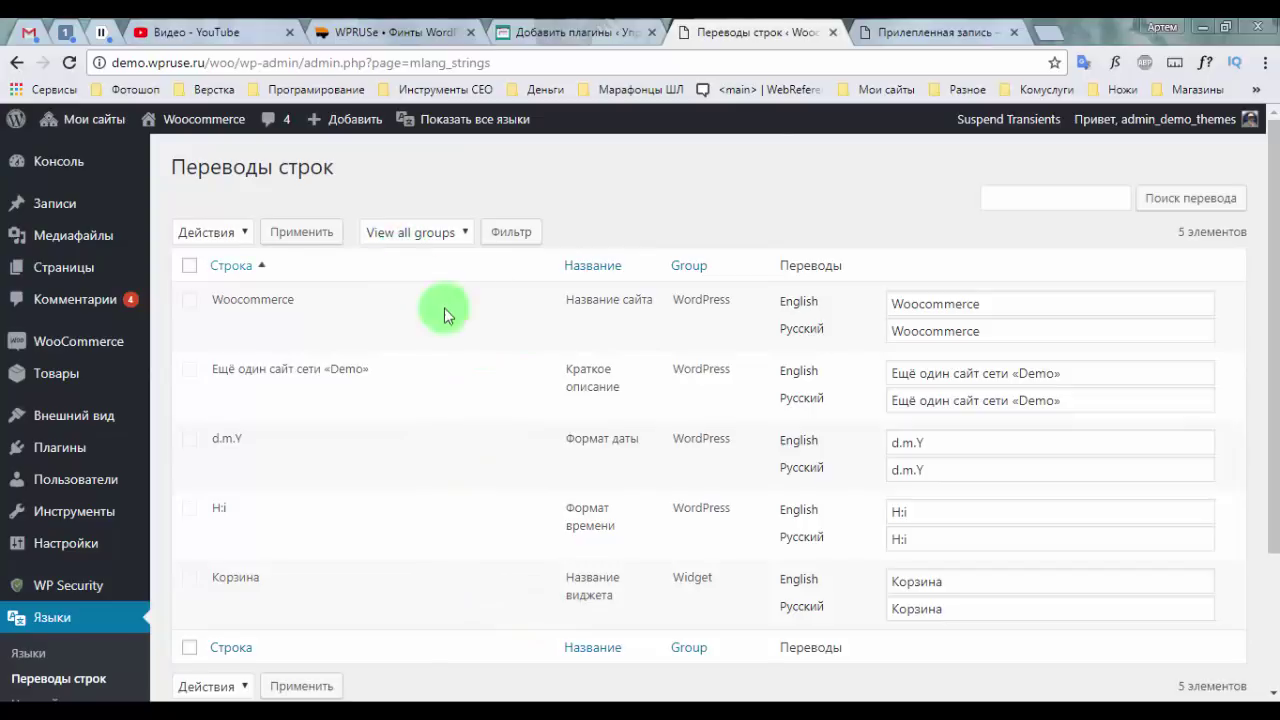
pyautogui.scroll(-2, 444, 307)
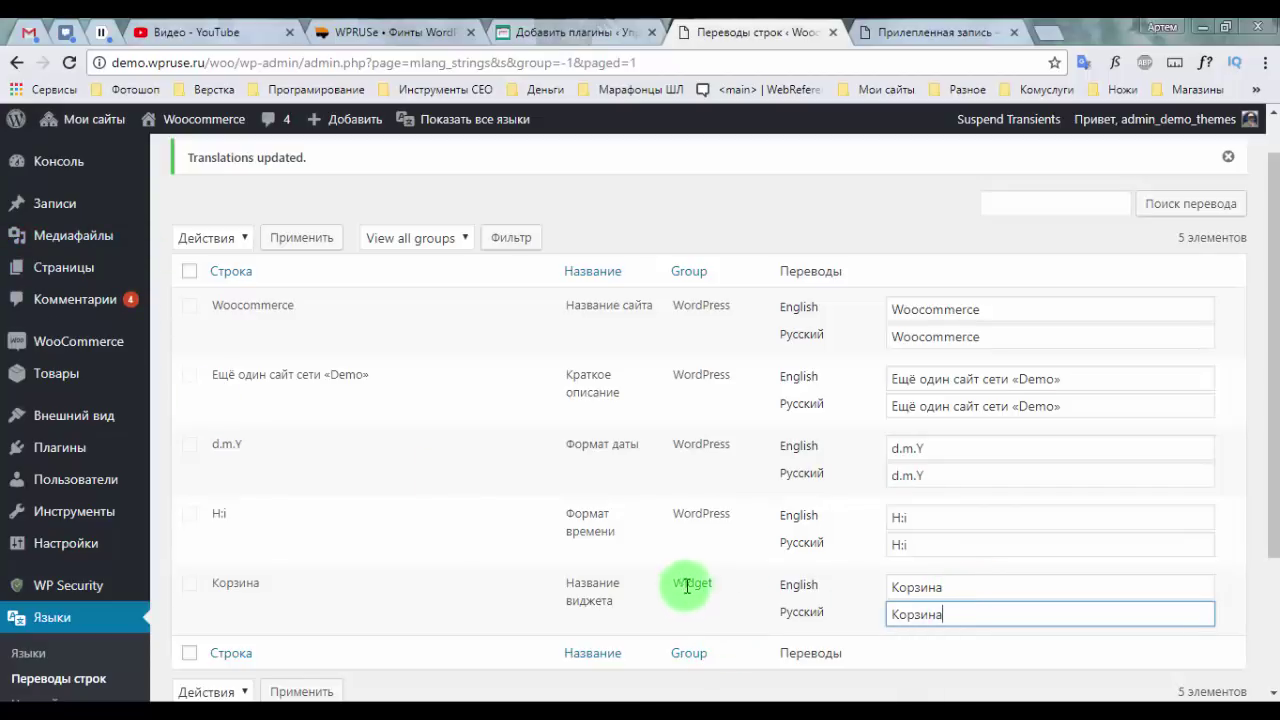
pyautogui.moveTo(965, 612); pyautogui.dragTo(851, 600)
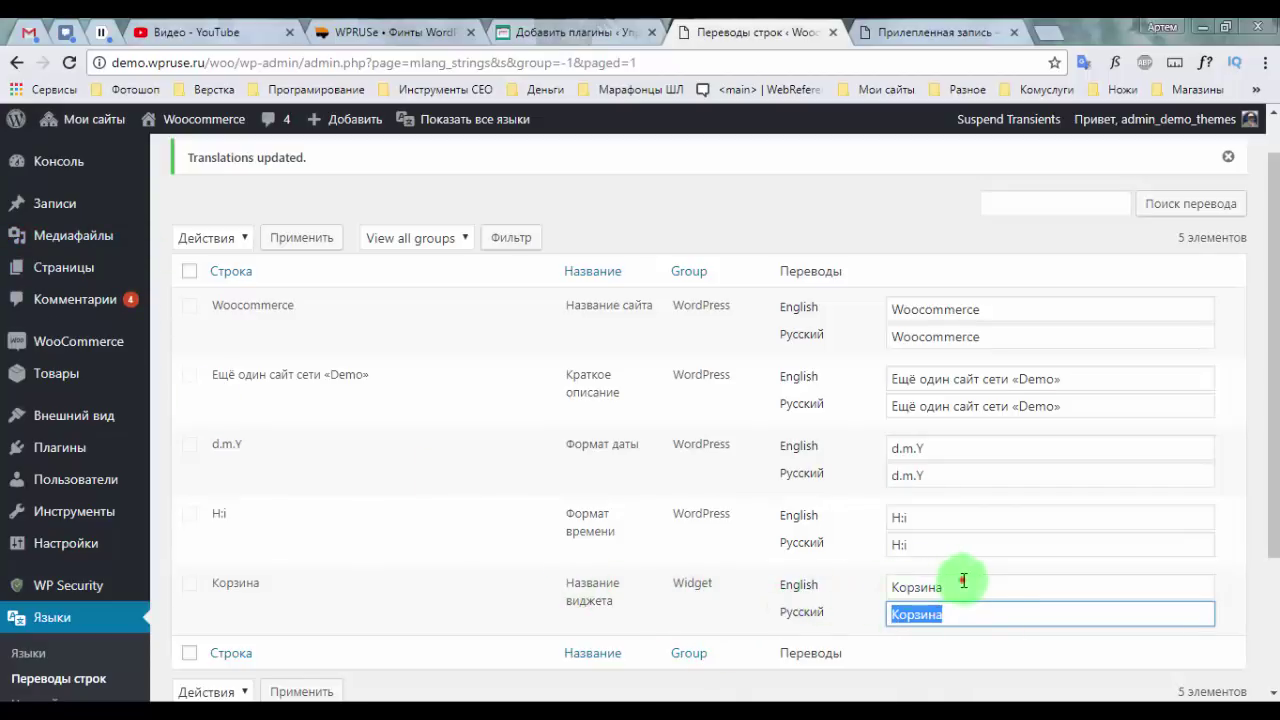
# Step: Switch the public sticky post to English to check the cart widget heading, and return to the string translations
pyautogui.hotkey('ctrl', 'Tab')
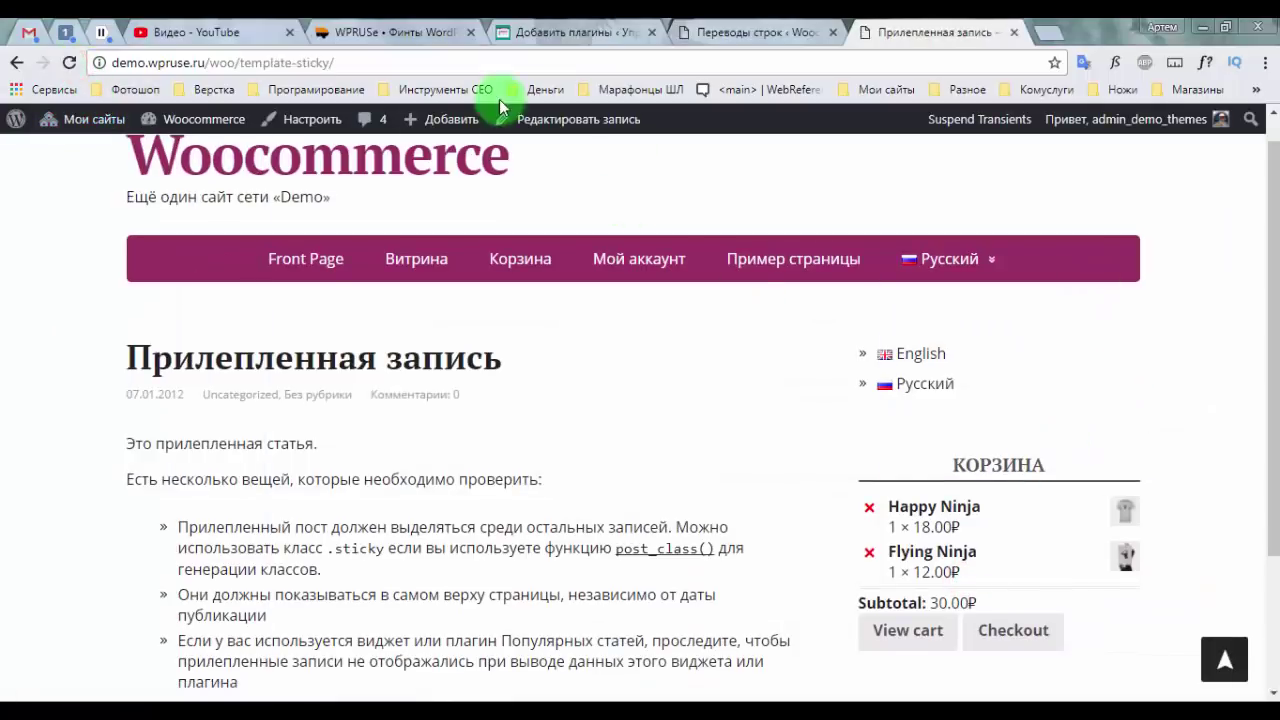
pyautogui.click(920, 353)
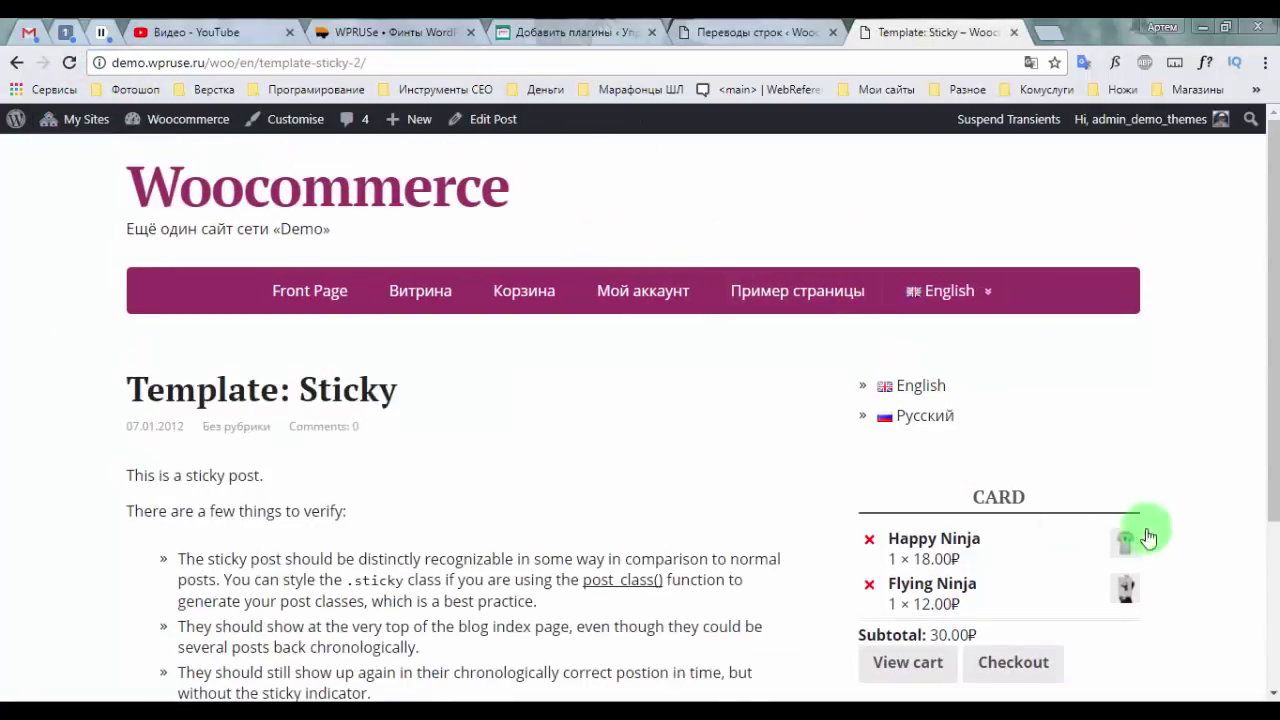
pyautogui.click(757, 31)
# Step: Examine the wordpress-seo title templates in the string translations list of the test.dev site
pyautogui.scroll(-2, 762, 290)
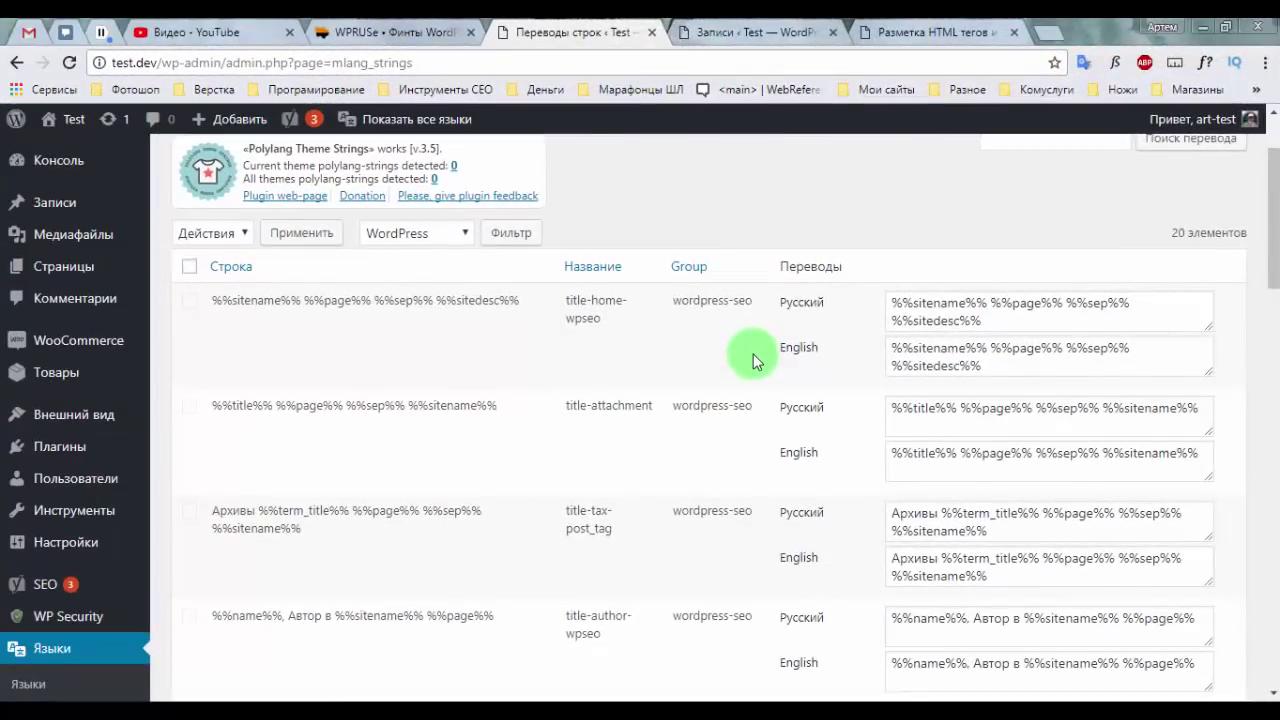
pyautogui.scroll(-8, 755, 363)
pyautogui.scroll(8, 757, 350)
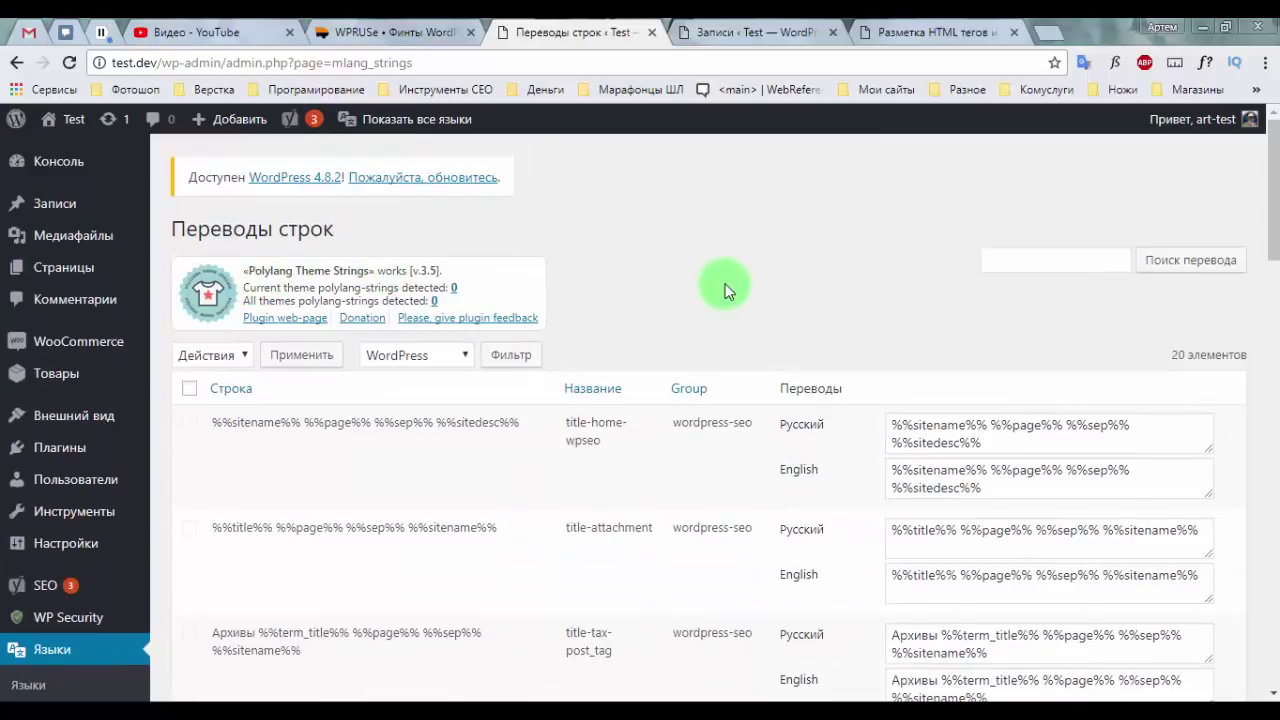
pyautogui.scroll(-8, 699, 292)
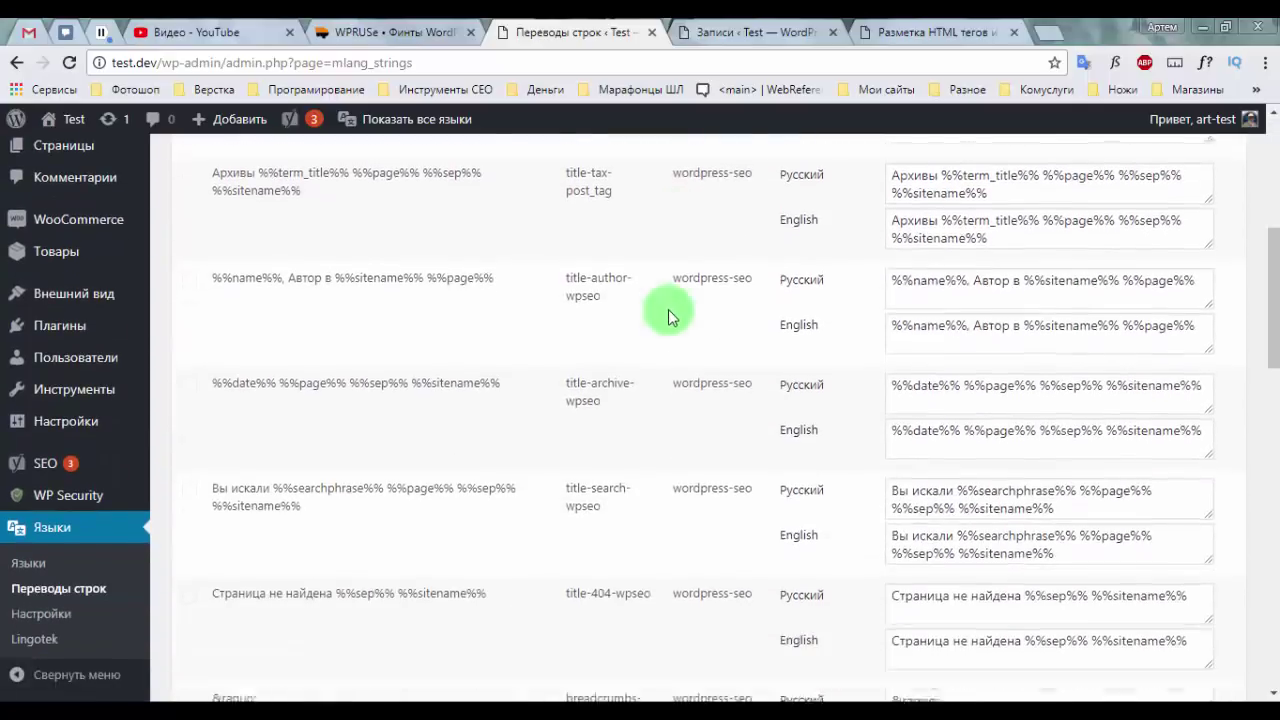
pyautogui.scroll(-8, 655, 314)
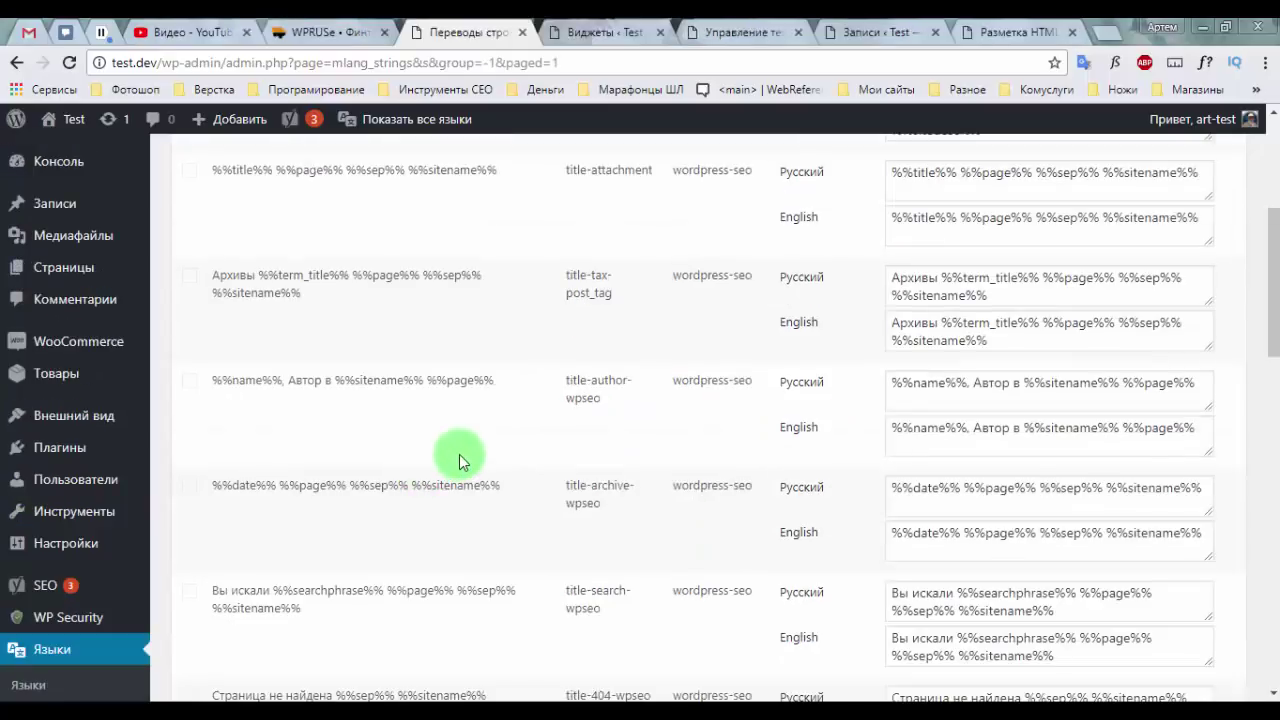
pyautogui.scroll(5, 458, 461)
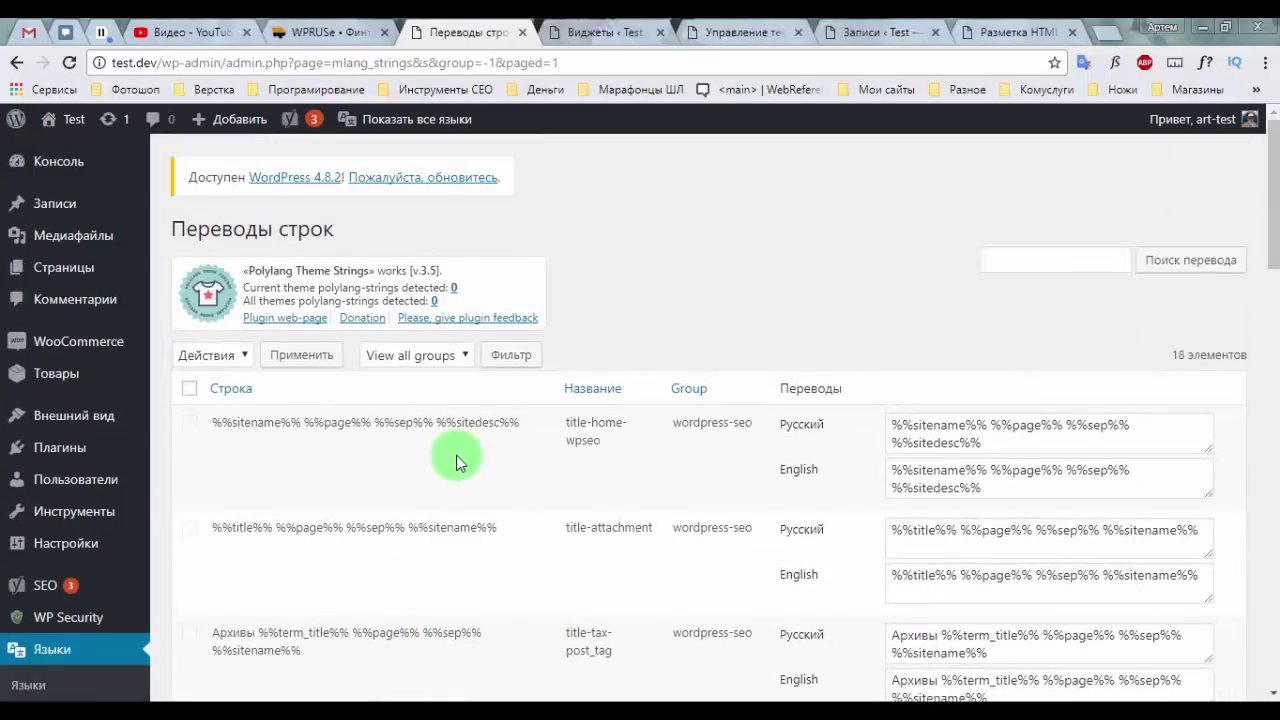
pyautogui.scroll(-3, 675, 295)
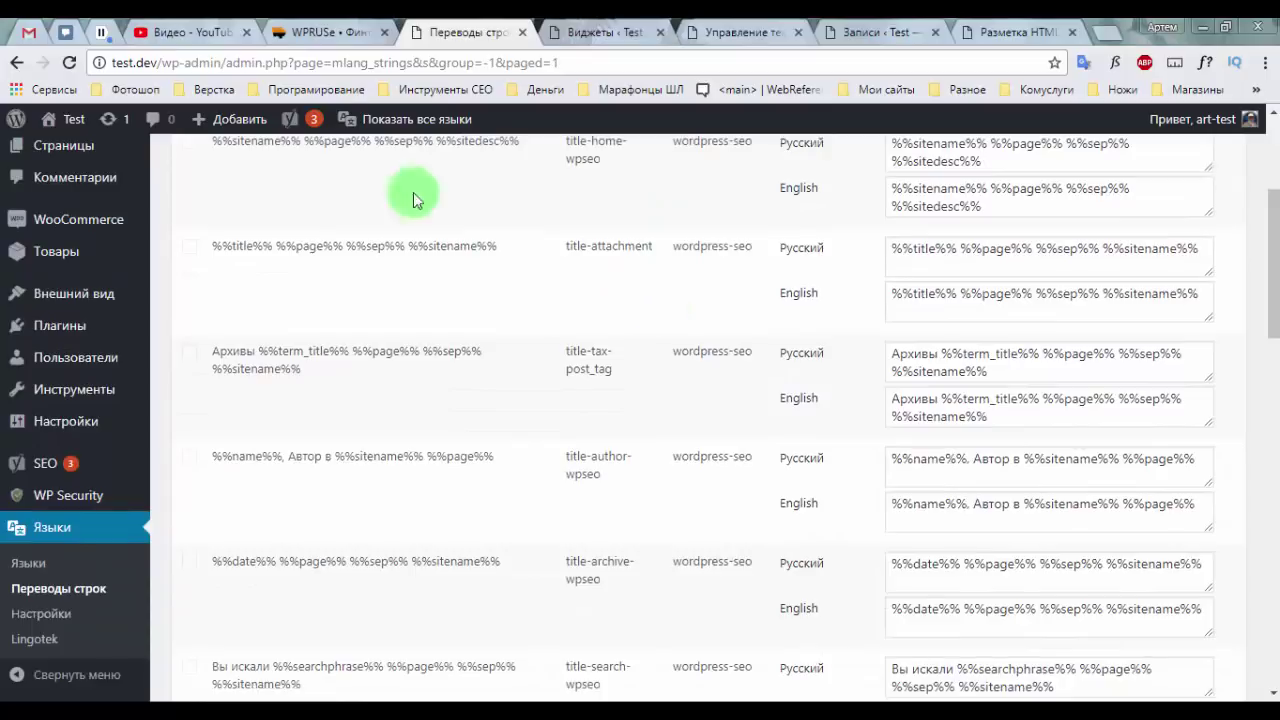
# Step: Look over the wpruse.ru home page and the installed themes on test.dev, and return to the string translations
pyautogui.click(325, 32)
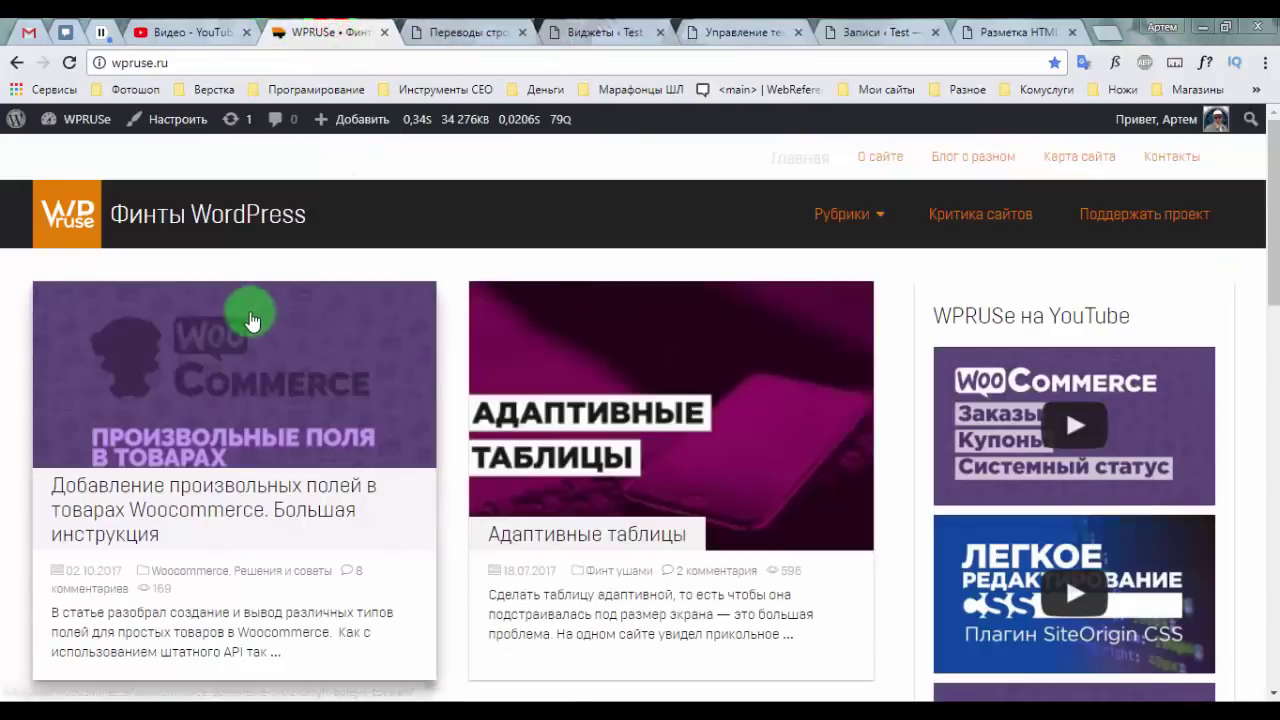
pyautogui.scroll(-2, 551, 409)
pyautogui.scroll(2, 558, 405)
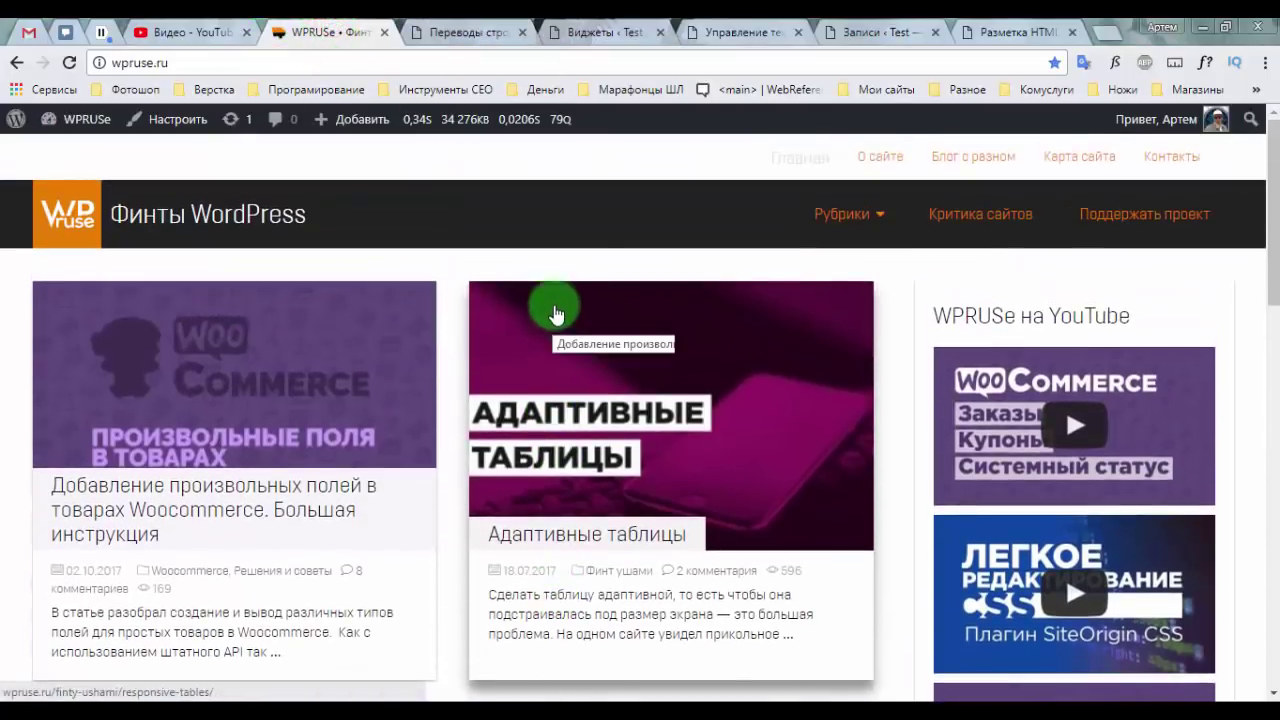
pyautogui.click(735, 32)
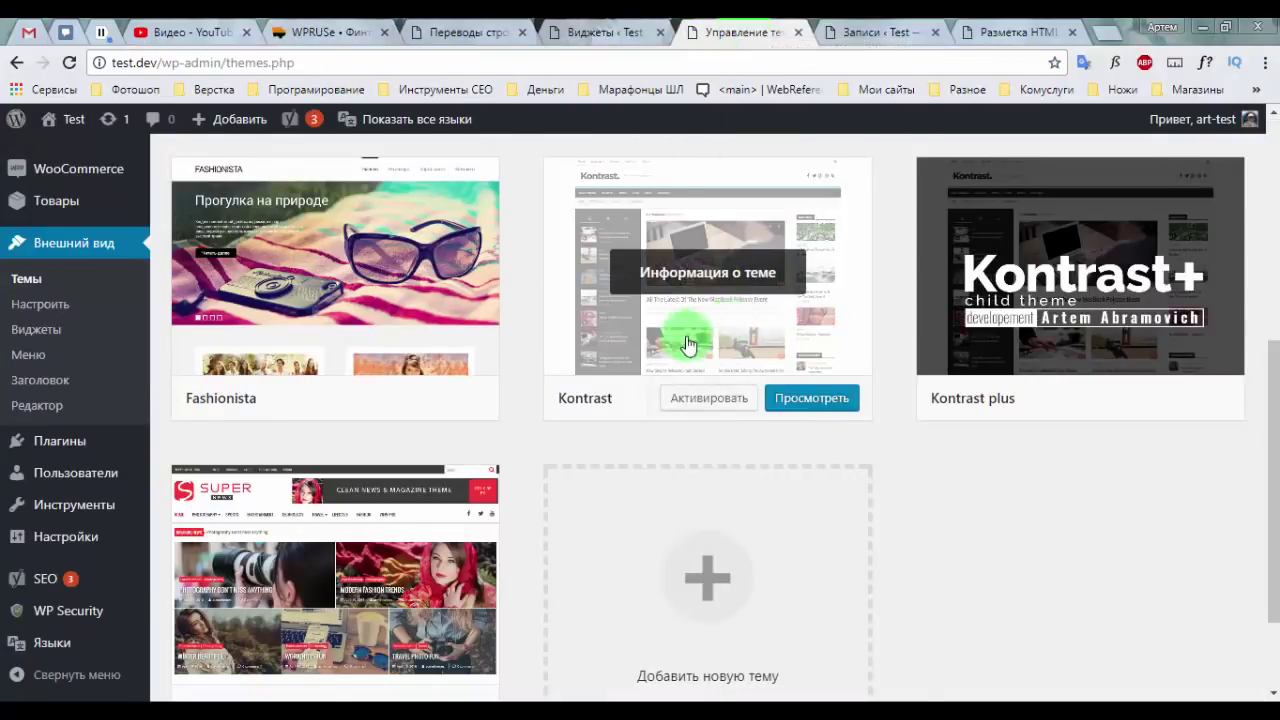
pyautogui.hotkey('ctrl', 'shift', 'Tab')
pyautogui.hotkey('ctrl', 'shift', 'Tab')
# Step: Compare the Русский and English fields of the wordpress-seo strings, including the "Автор в" wording in the title-author-wpseo templates
pyautogui.scroll(2, 651, 313)
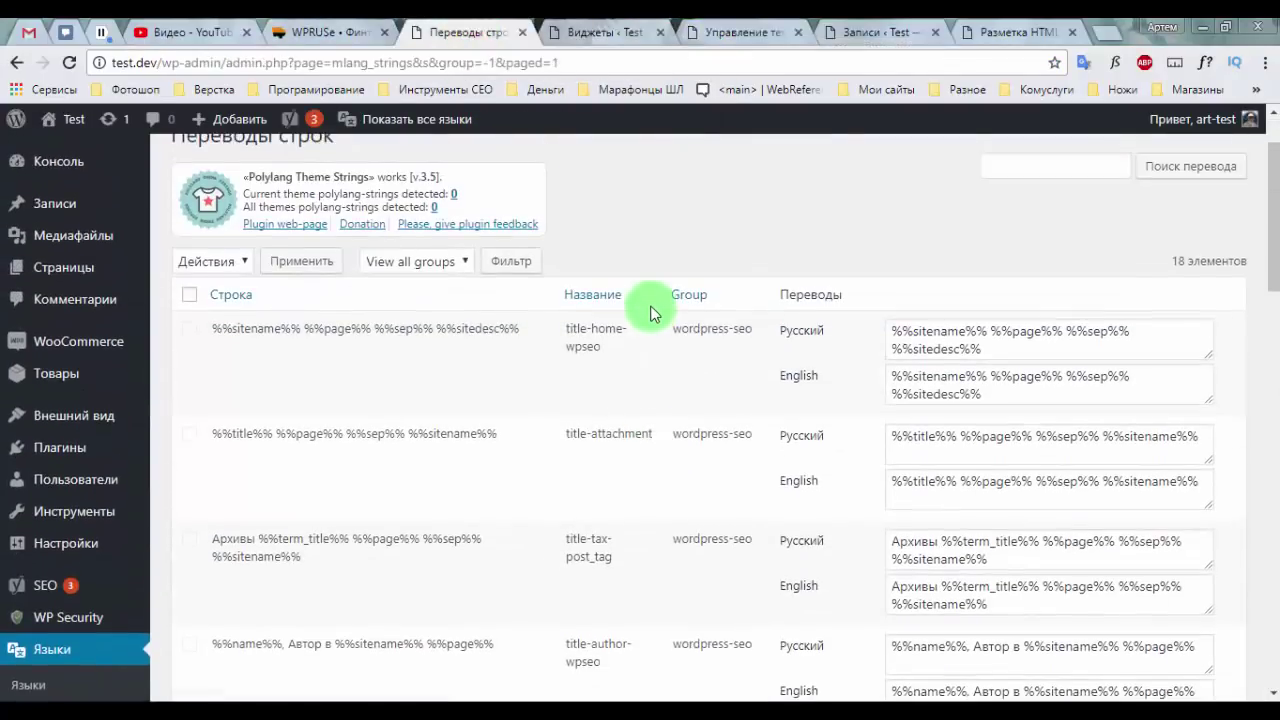
pyautogui.scroll(-3, 643, 323)
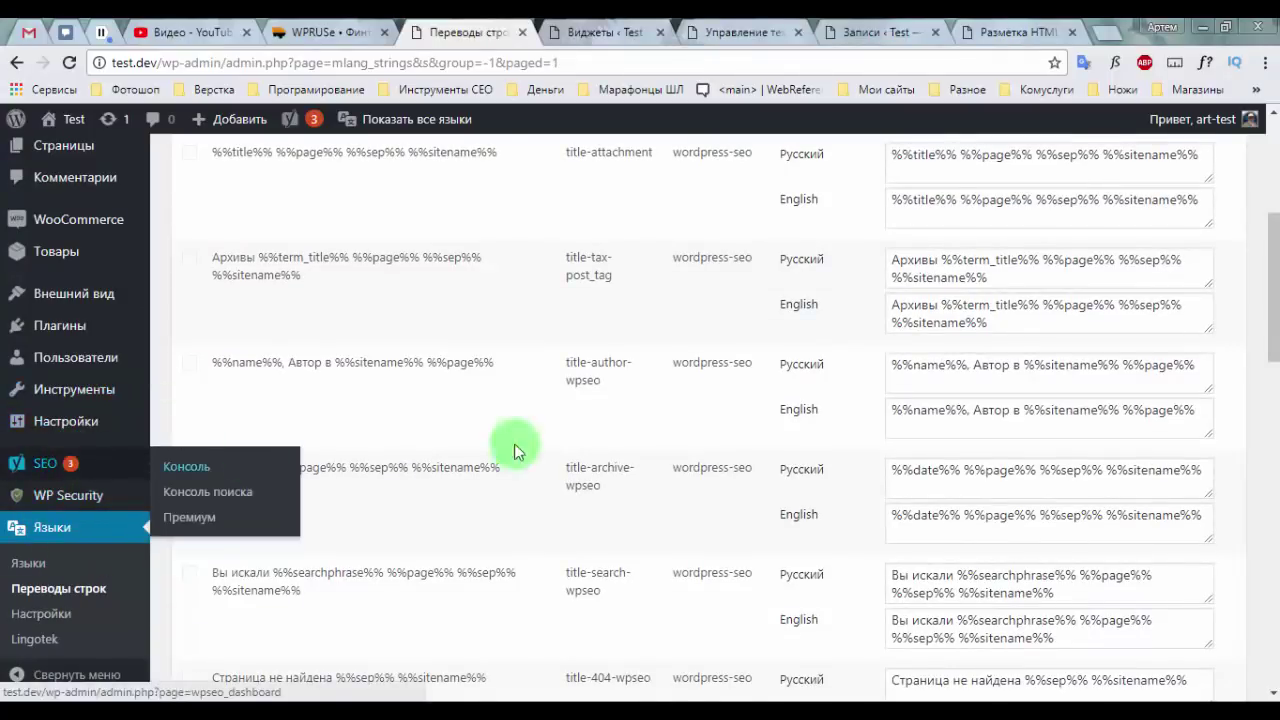
pyautogui.scroll(3, 891, 463)
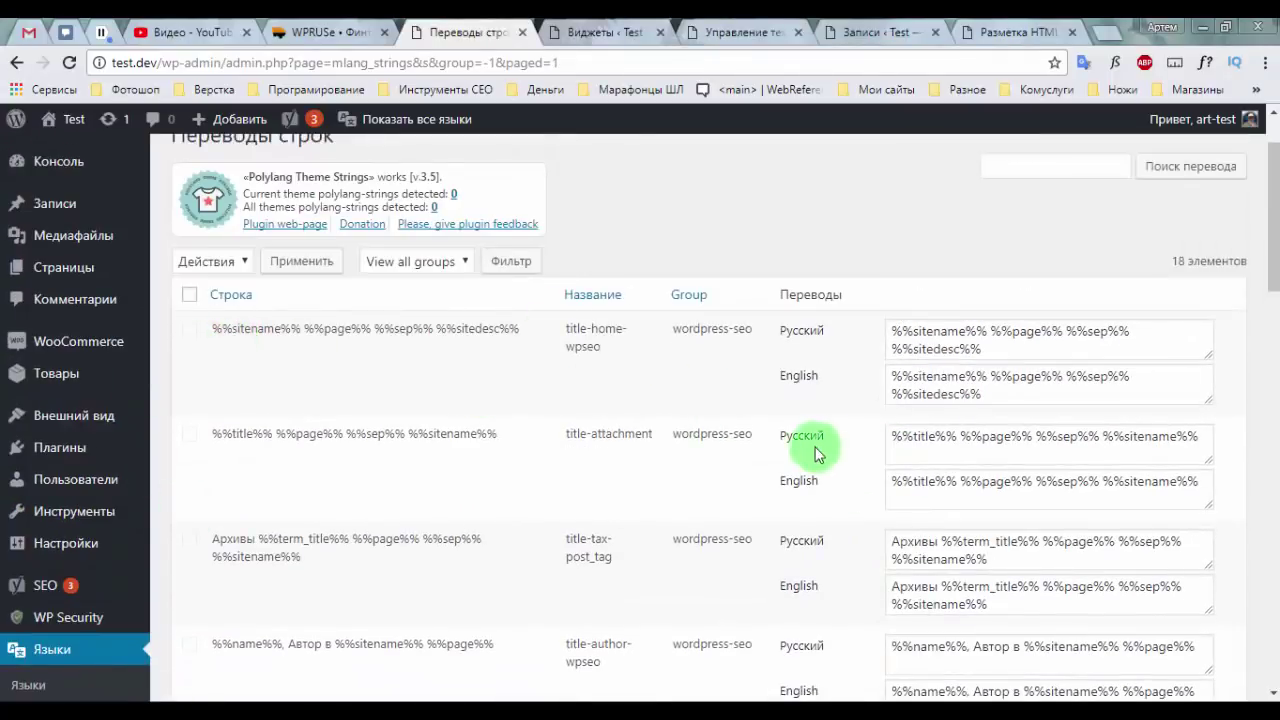
pyautogui.scroll(-1, 672, 350)
pyautogui.scroll(-3, 670, 358)
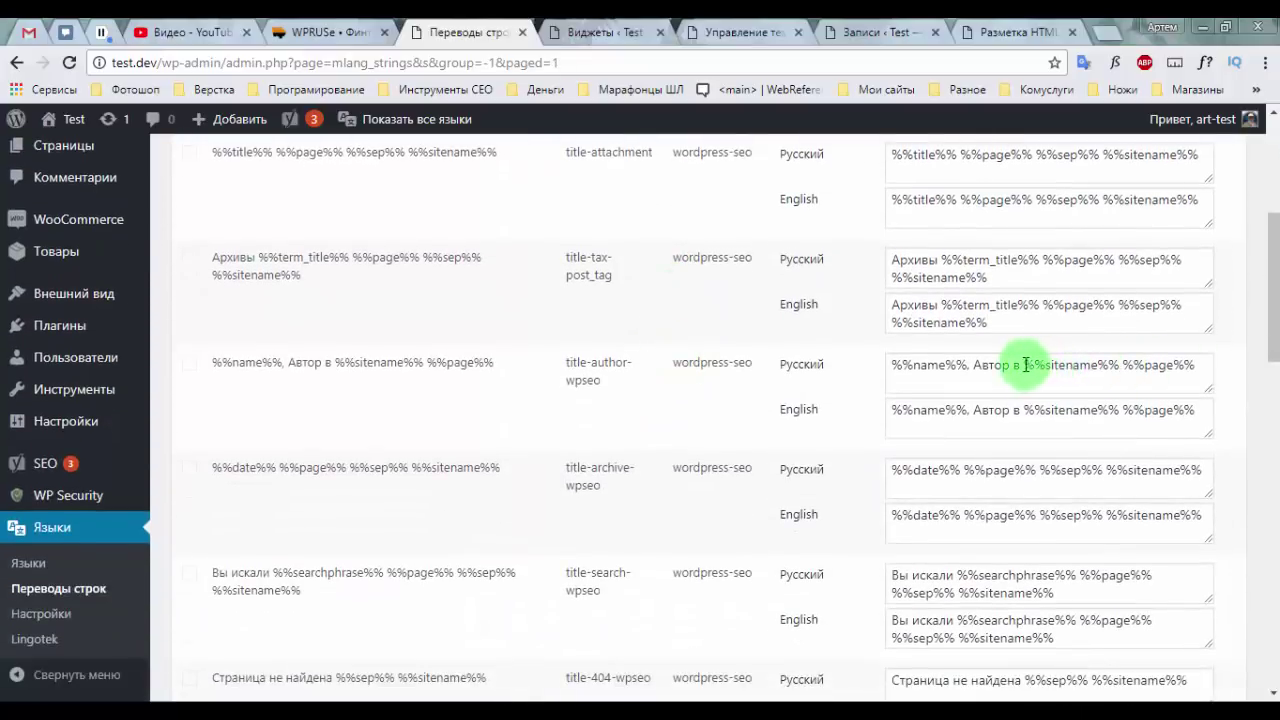
pyautogui.moveTo(1025, 365); pyautogui.dragTo(968, 366)
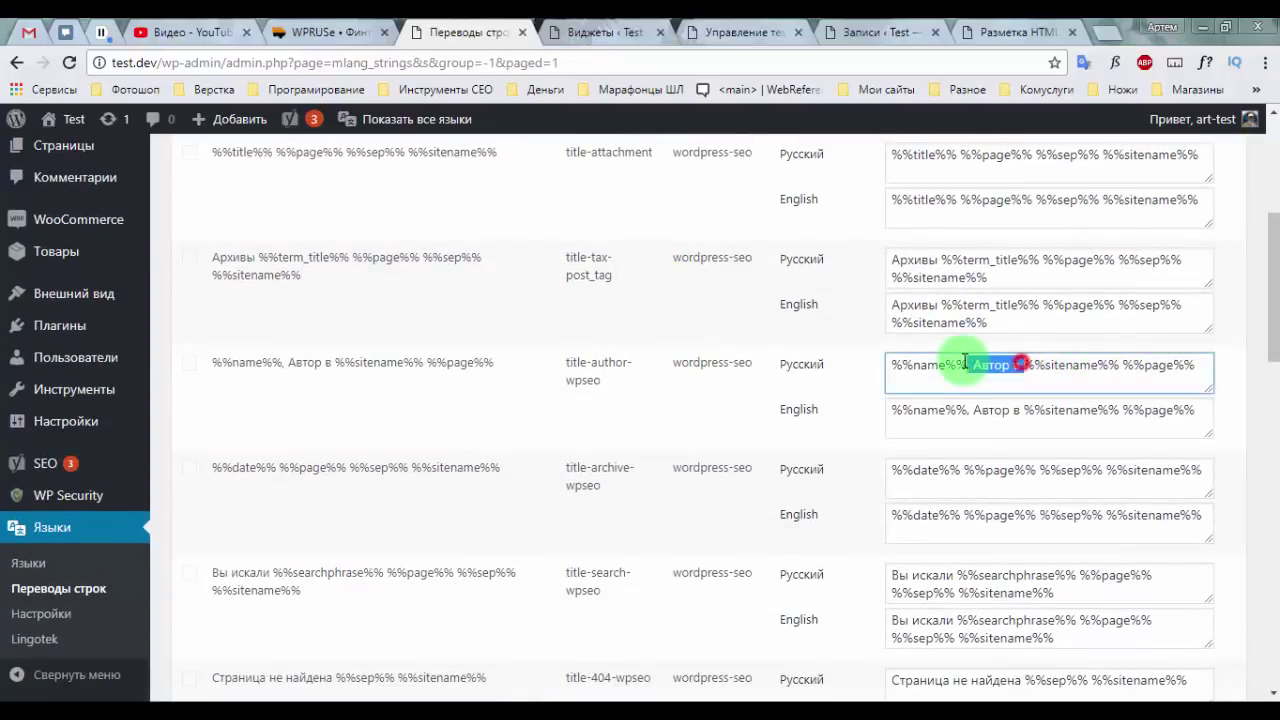
pyautogui.click(1014, 413)
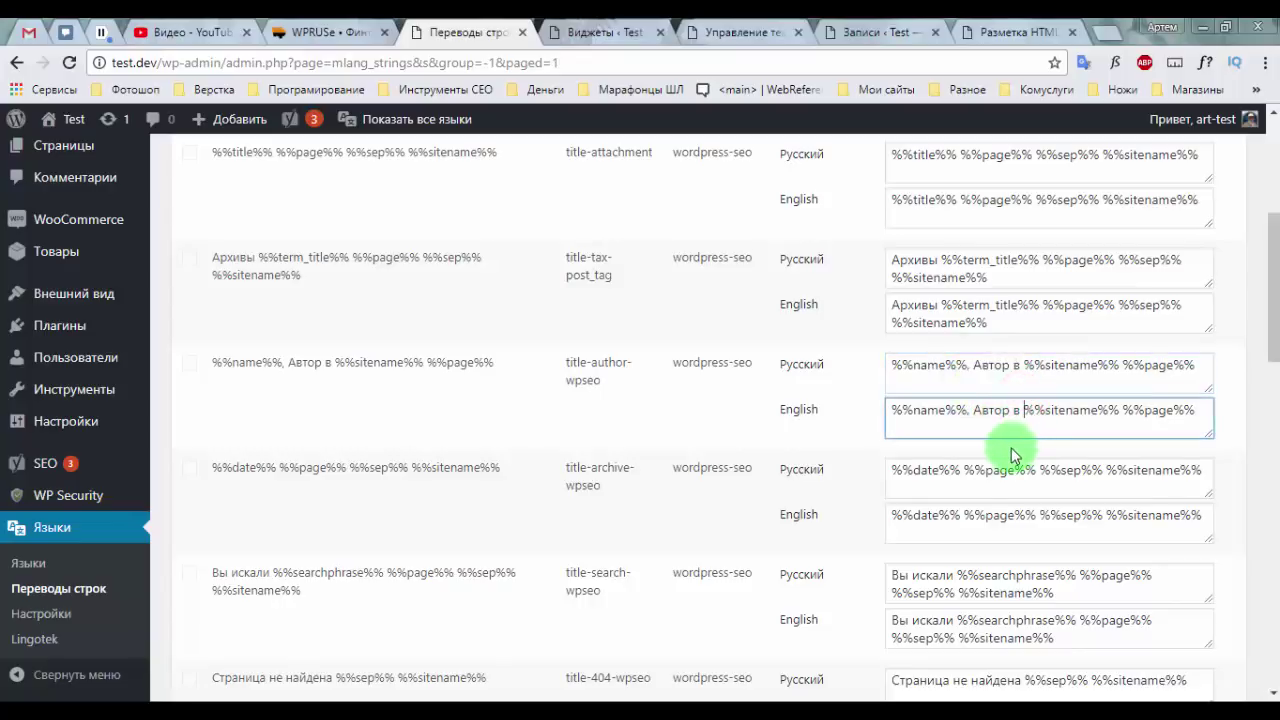
pyautogui.scroll(-2, 1008, 442)
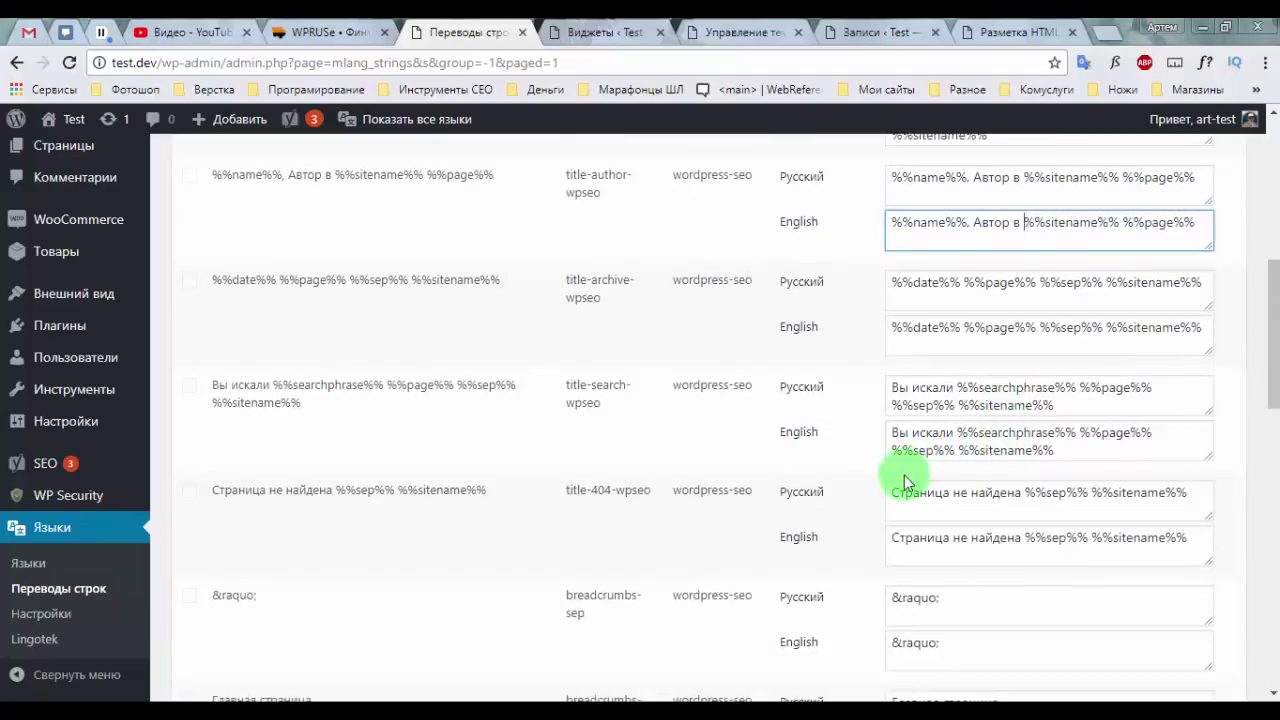
pyautogui.scroll(-2, 850, 460)
pyautogui.scroll(3, 786, 434)
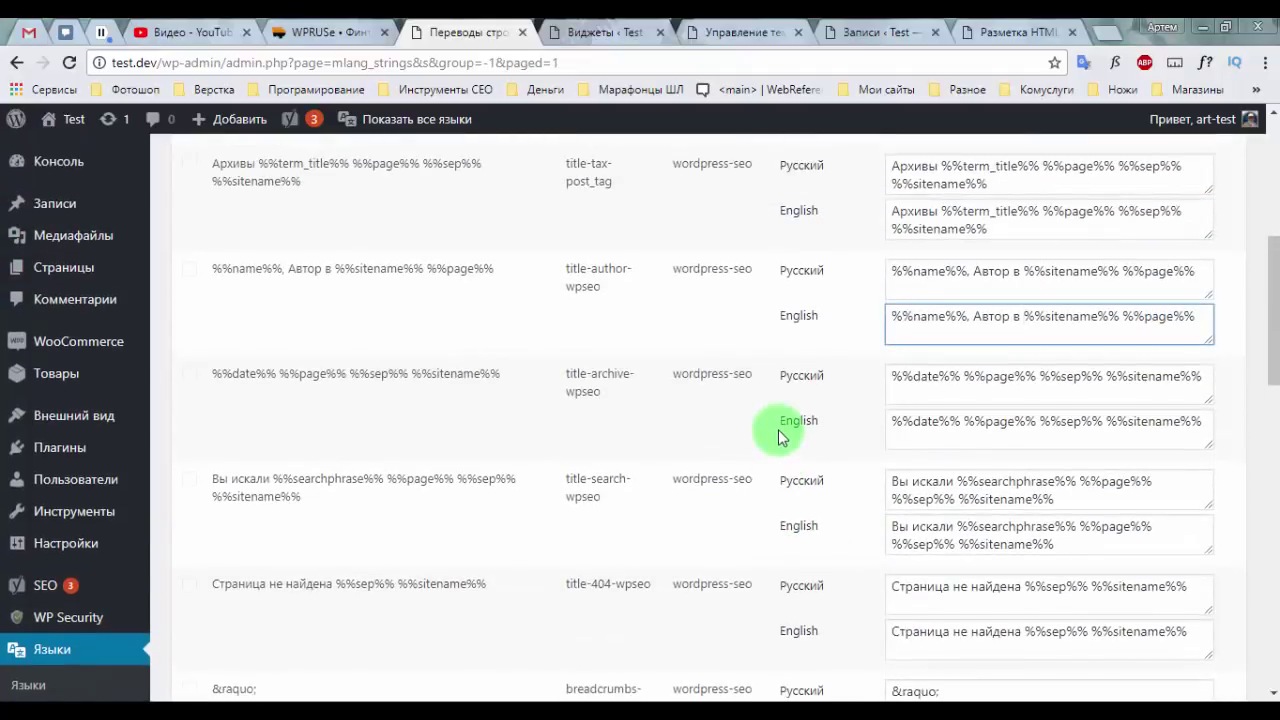
pyautogui.scroll(3, 686, 306)
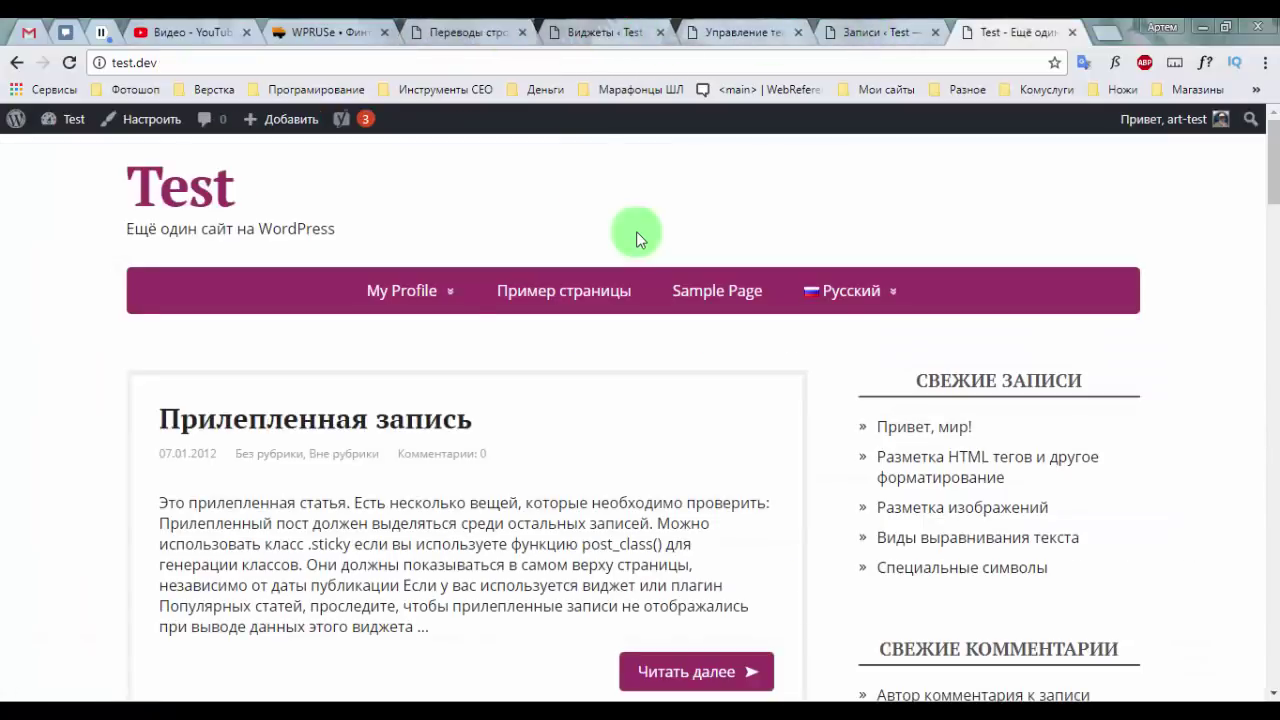
# Step: Review the Test site's Russian front page, switch it to English and examine the posts and widgets there
pyautogui.scroll(-2, 700, 381)
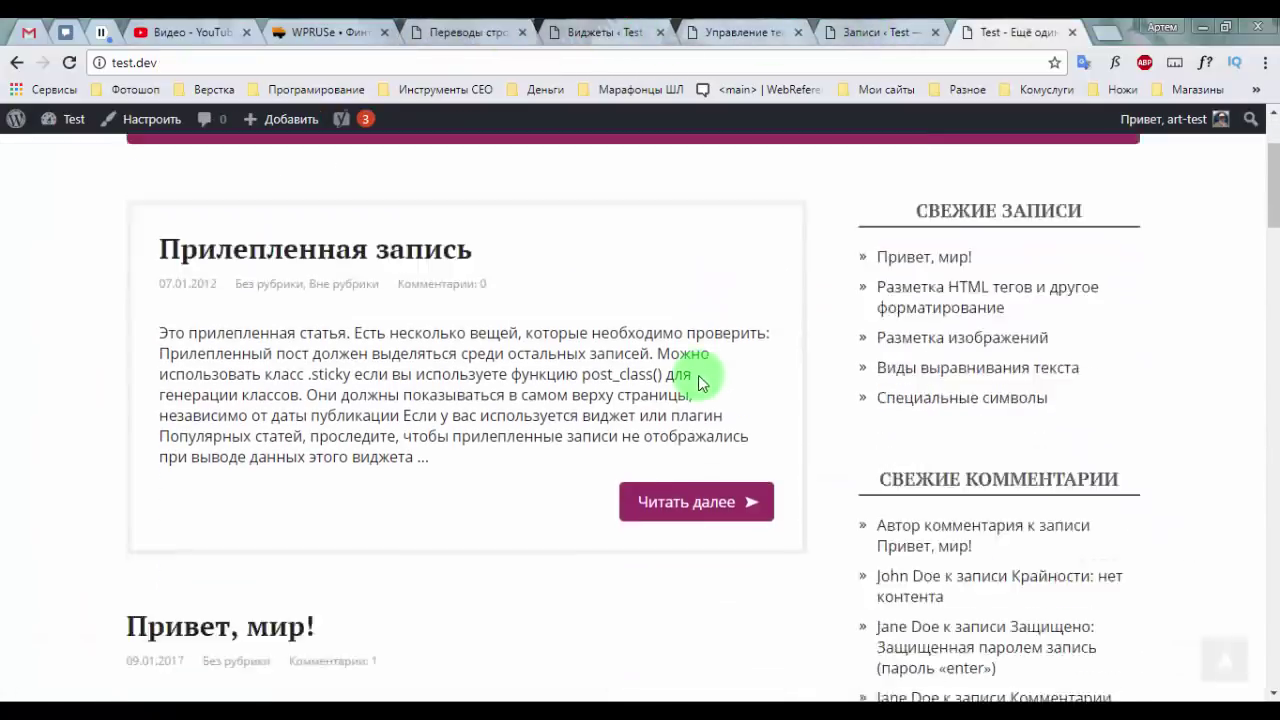
pyautogui.scroll(-2, 700, 381)
pyautogui.scroll(4, 657, 400)
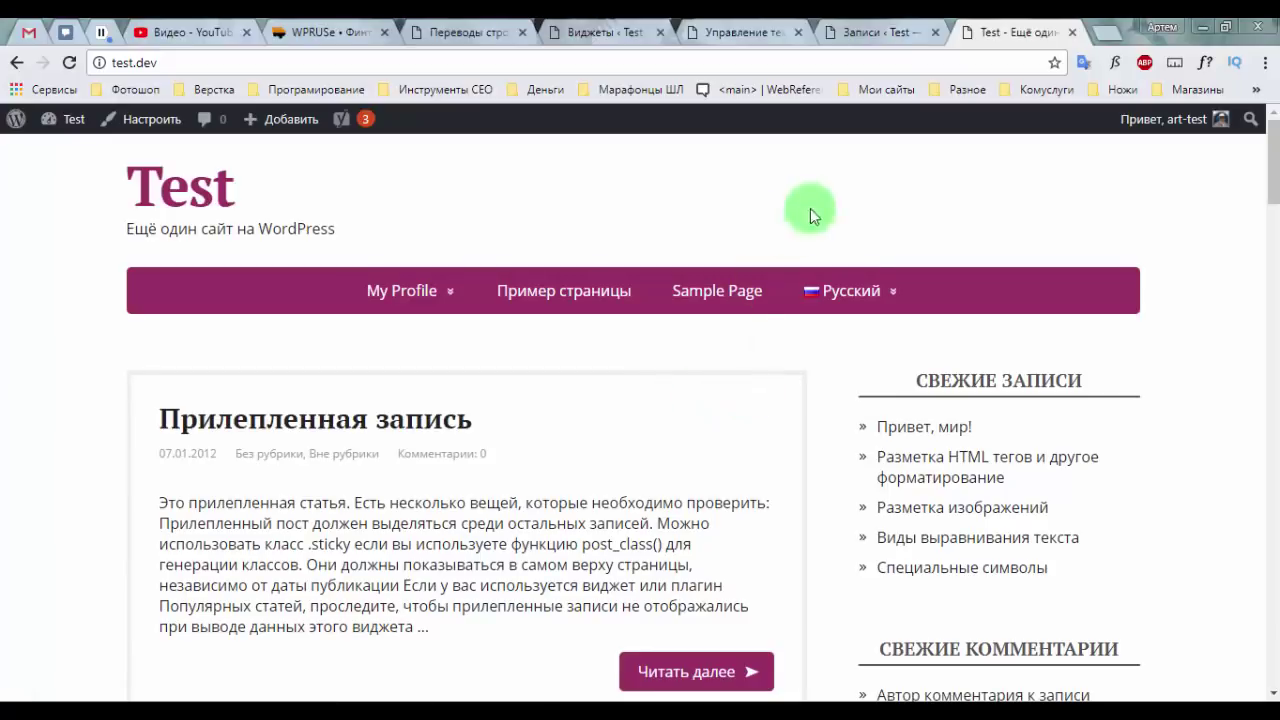
pyautogui.moveTo(880, 290)
pyautogui.click(843, 462)
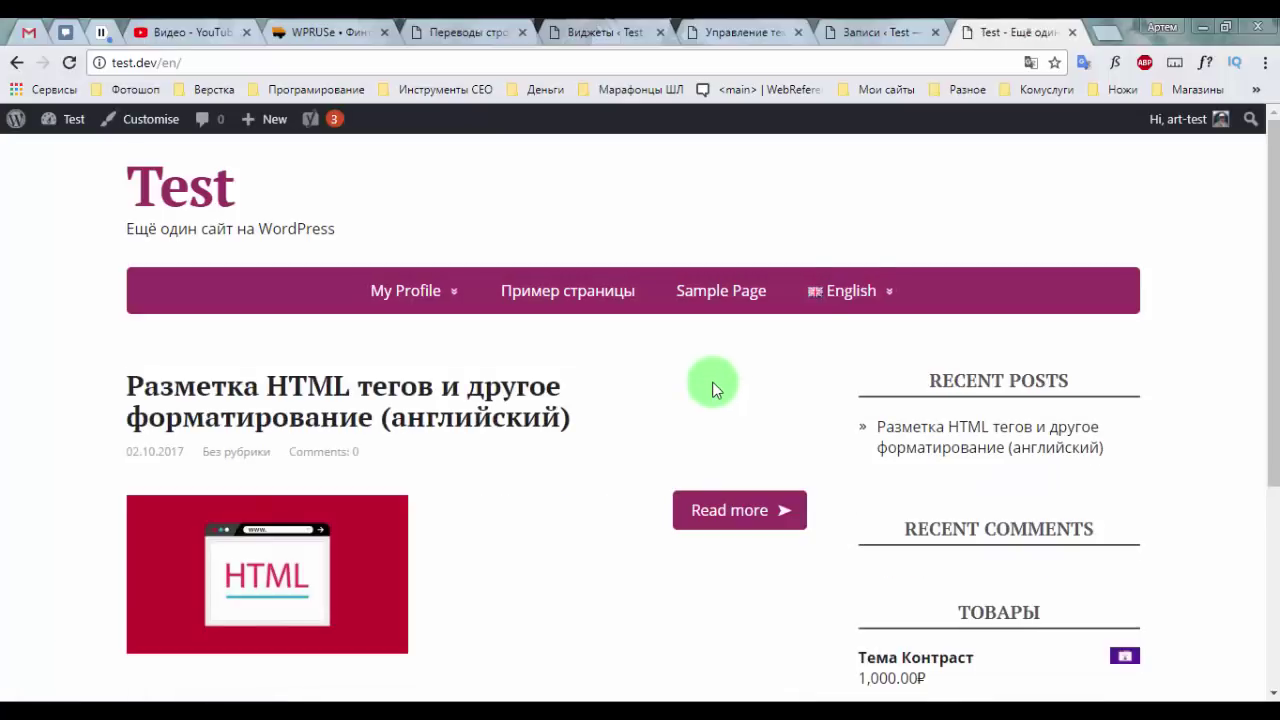
pyautogui.scroll(-3, 560, 425)
pyautogui.scroll(3, 533, 434)
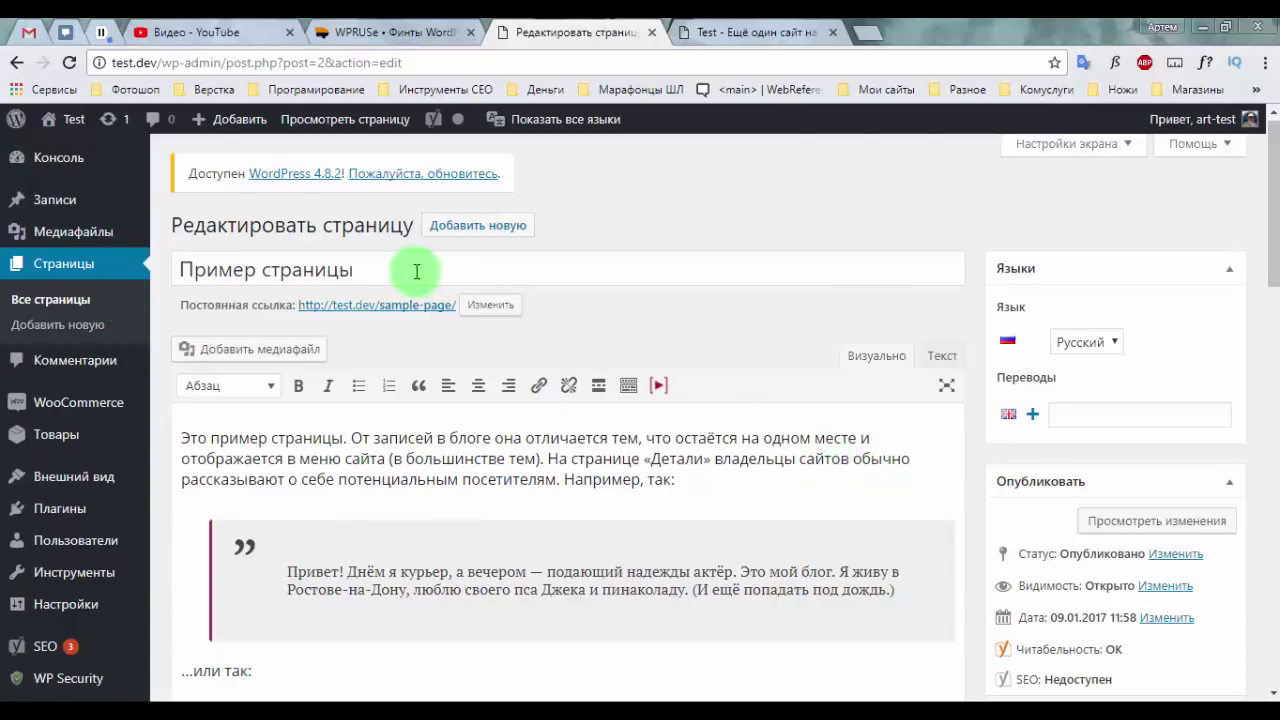
# Step: Create a Russian page titled "Главная" with the text "Главная русский" and publish it
pyautogui.click(80, 326)
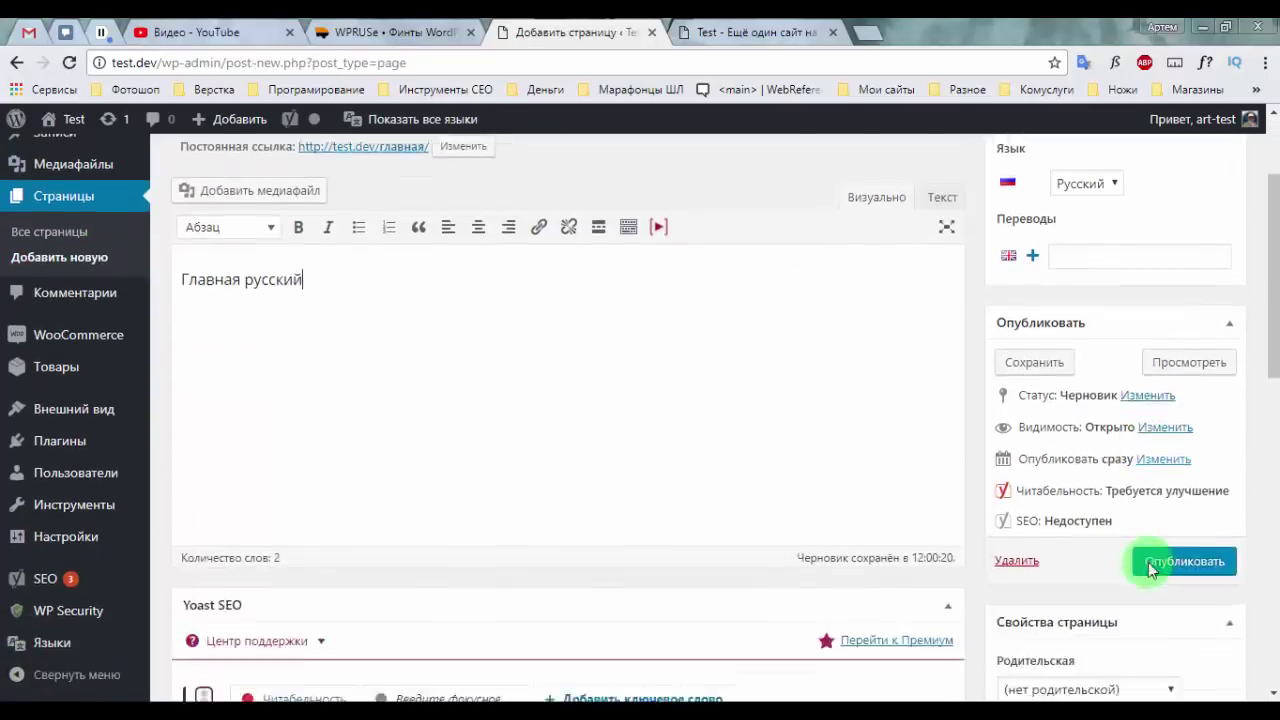
pyautogui.scroll(-2, 1154, 560)
pyautogui.click(1150, 348)
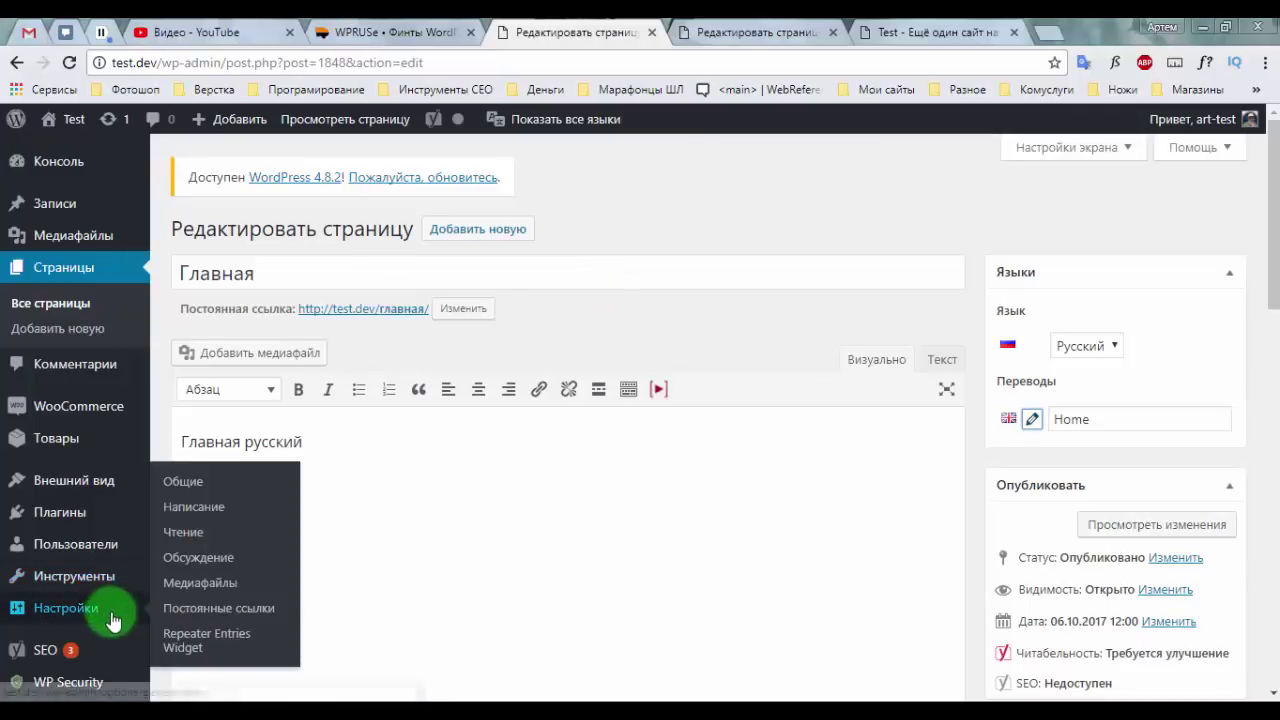
# Step: Open the public view of the new front page in a separate tab and check its English "Home" version
pyautogui.rightClick(388, 122)
pyautogui.click(452, 133)
pyautogui.click(632, 37)
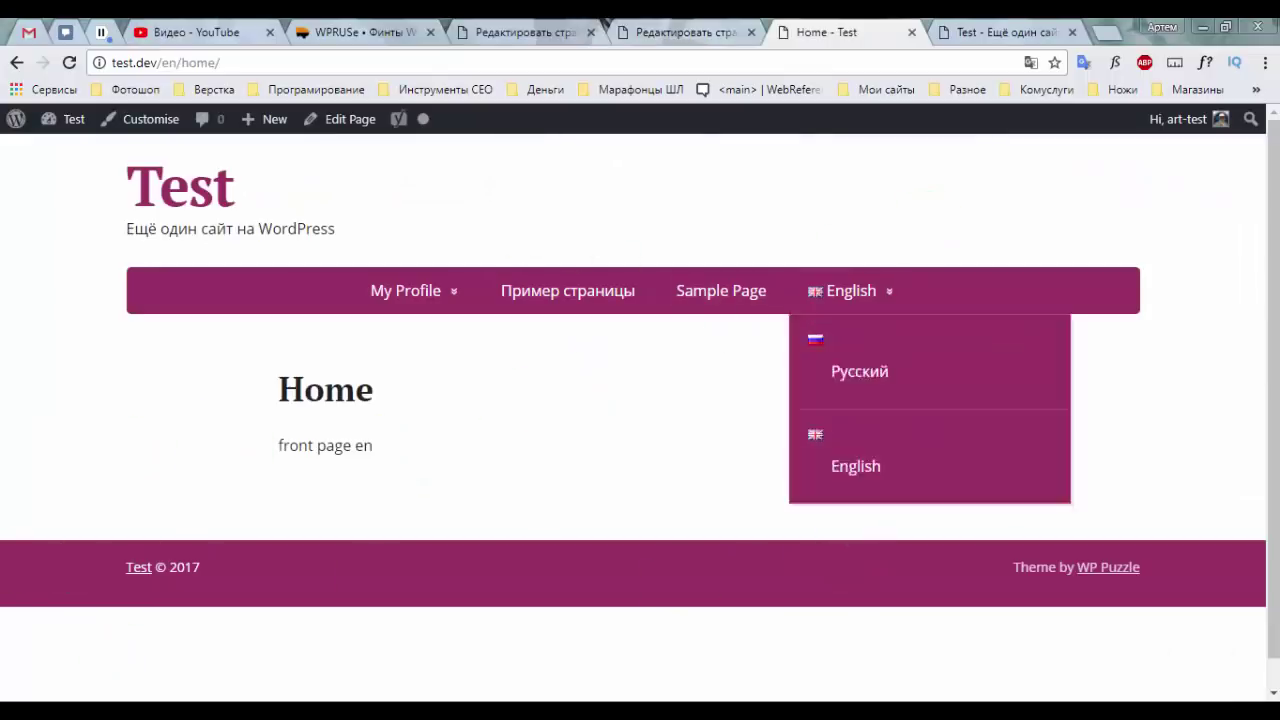
# Step: Set the static page "Главная" as the site's front page in the WordPress reading settings and save the changes
pyautogui.click(540, 32)
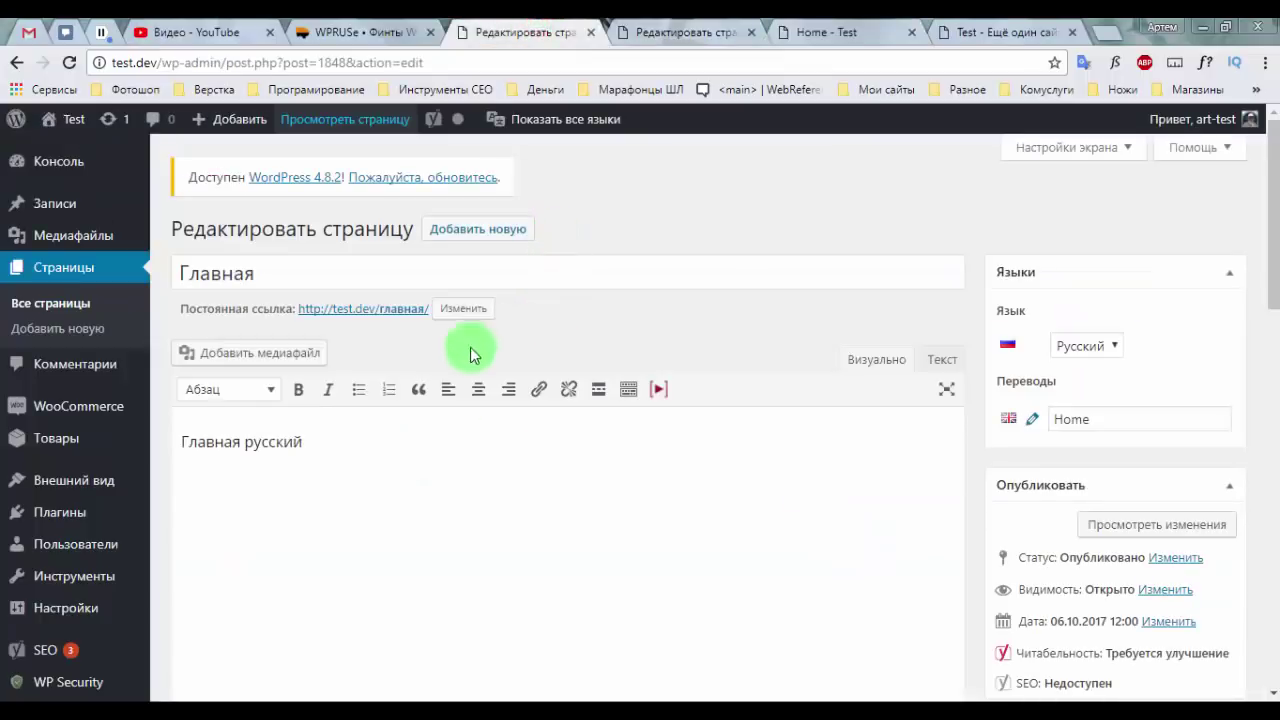
pyautogui.moveTo(65, 608)
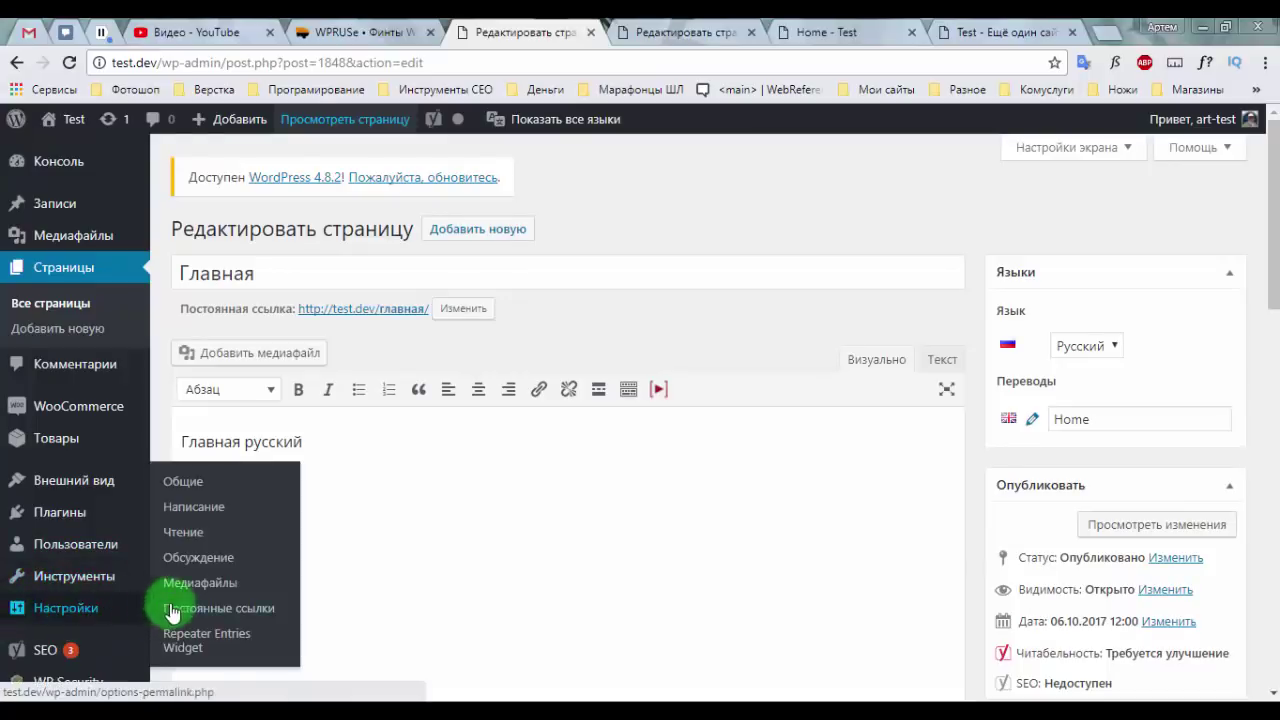
pyautogui.click(190, 530)
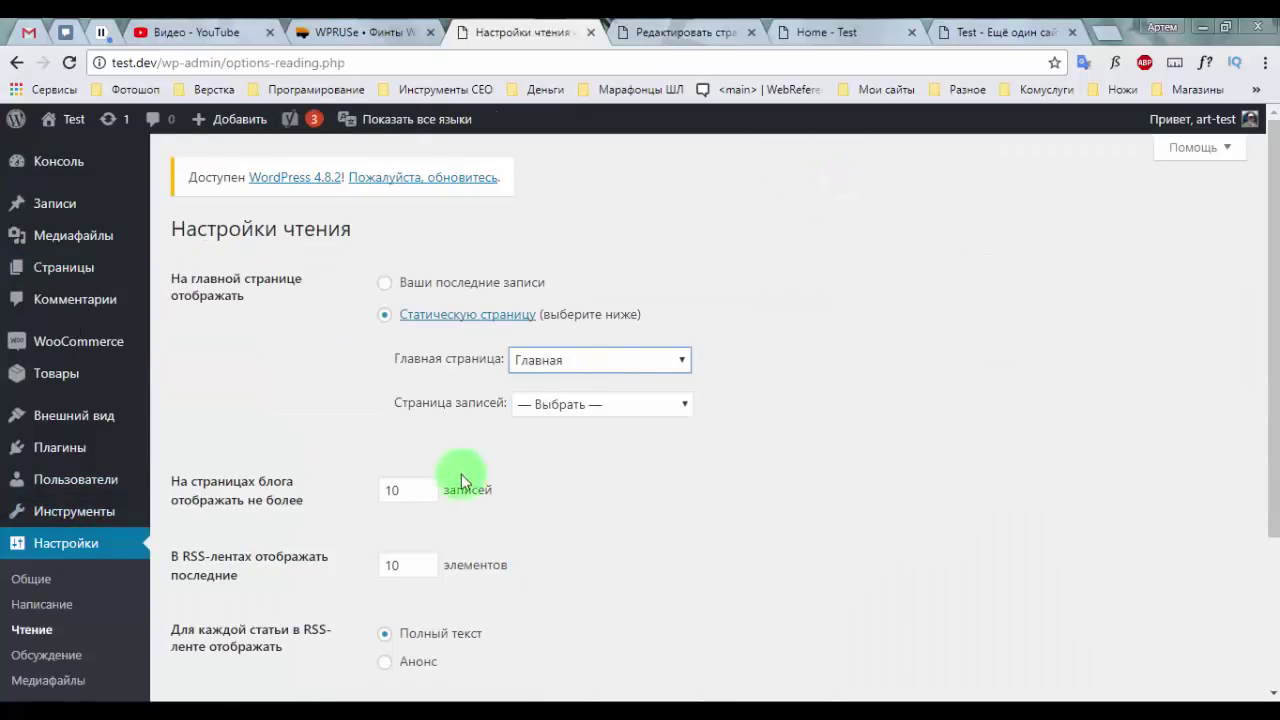
pyautogui.scroll(-2, 461, 480)
pyautogui.click(288, 595)
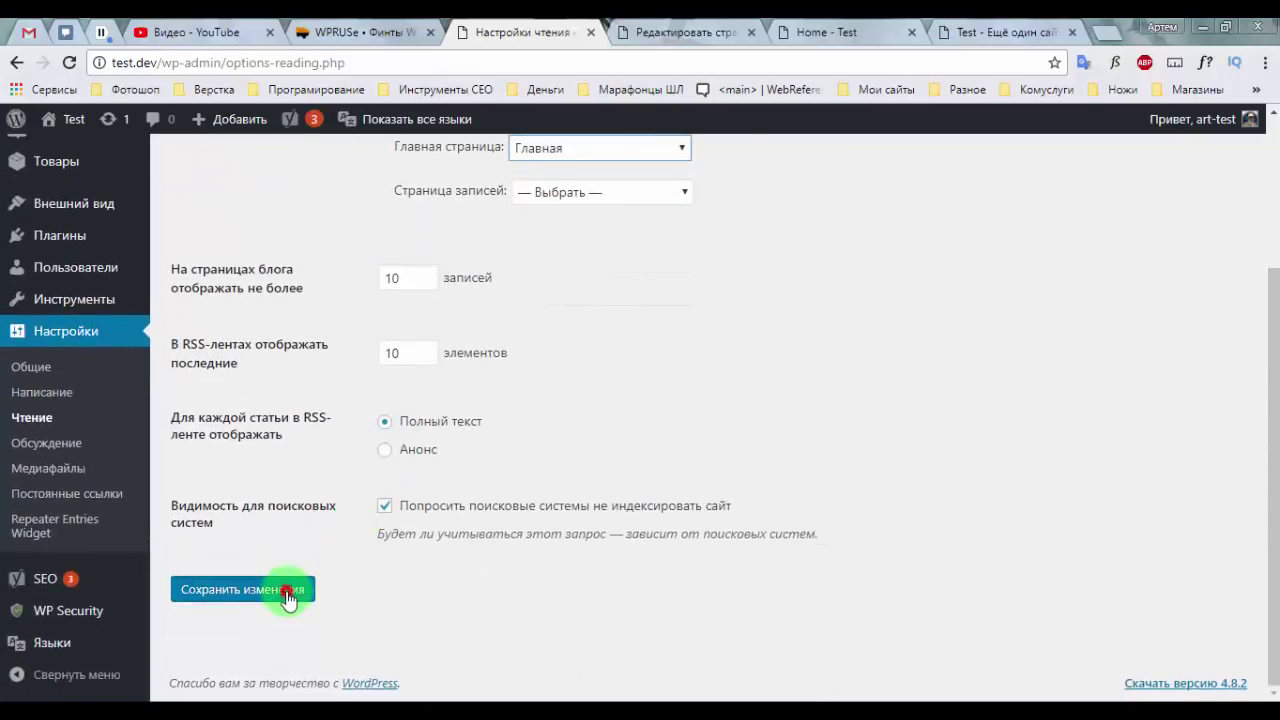
# Step: Switch the public front page to Russian and back to English, and examine the "home/" part of the English address
pyautogui.click(826, 32)
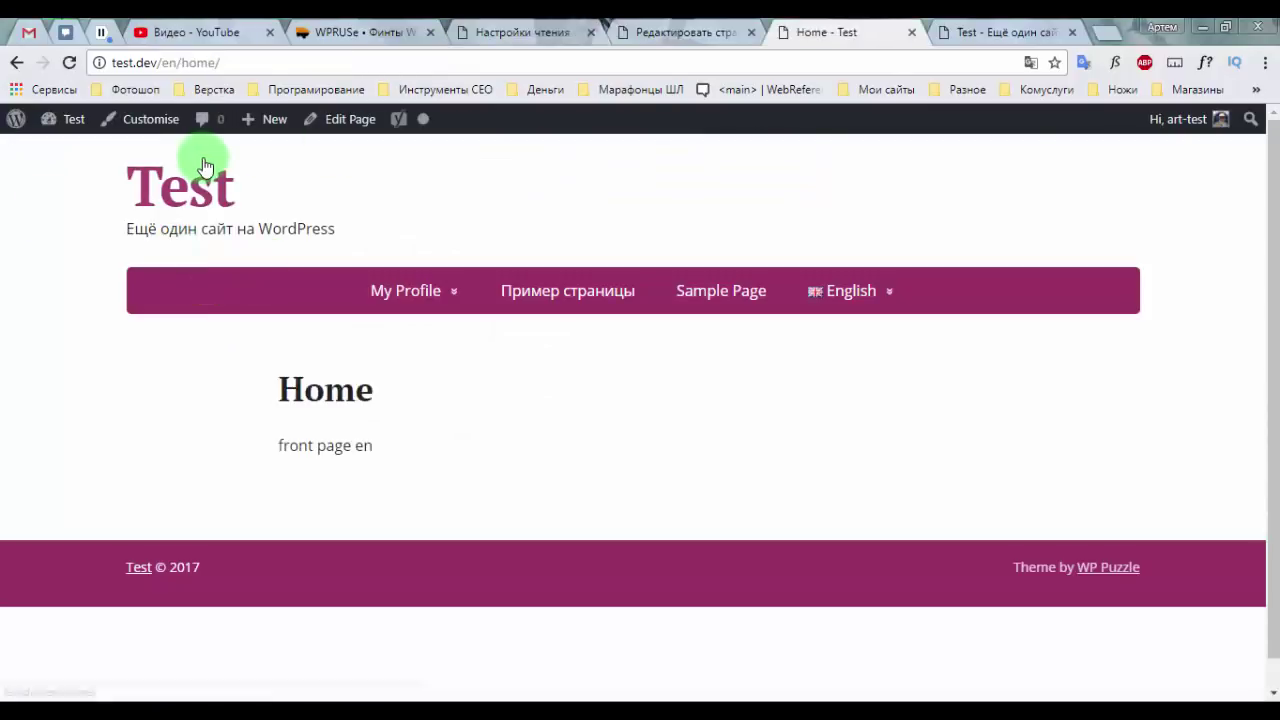
pyautogui.click(866, 300)
pyautogui.click(862, 366)
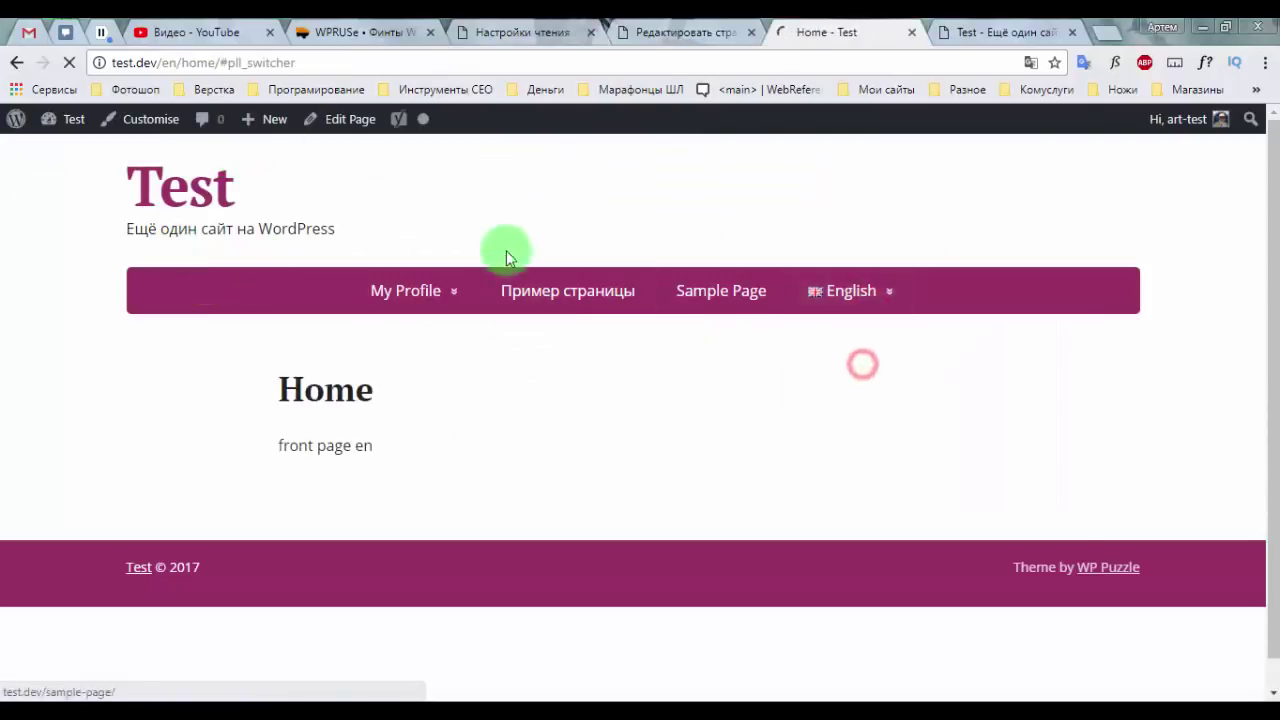
pyautogui.click(851, 291)
pyautogui.click(870, 458)
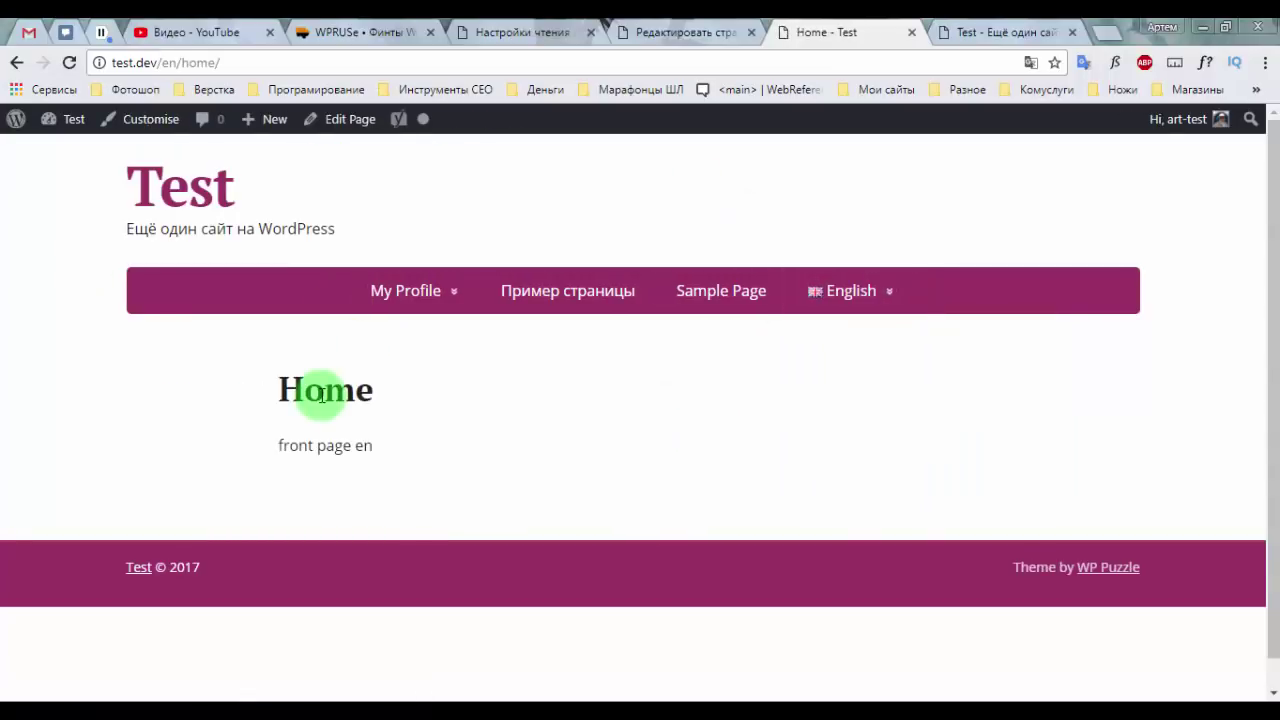
pyautogui.moveTo(224, 62); pyautogui.dragTo(182, 62)
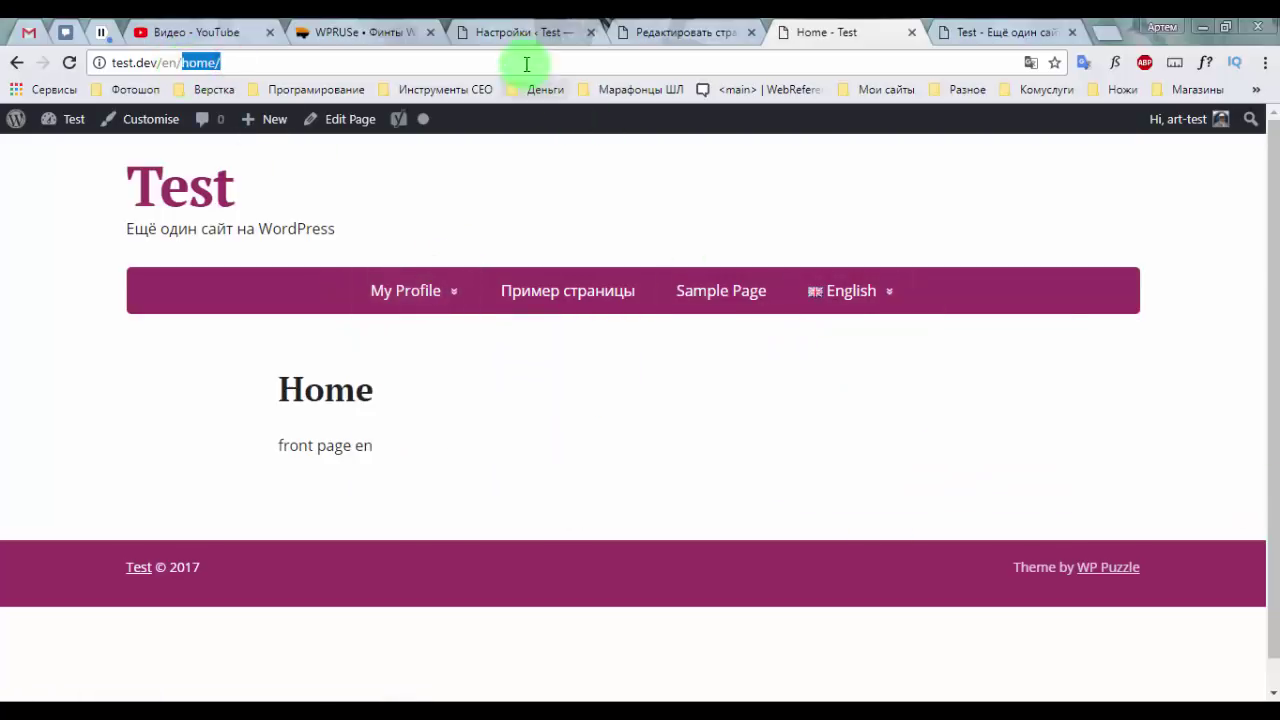
# Step: Enable the Polylang URL option that makes the front page url contain the language code instead of the page name or id, and save
pyautogui.click(525, 33)
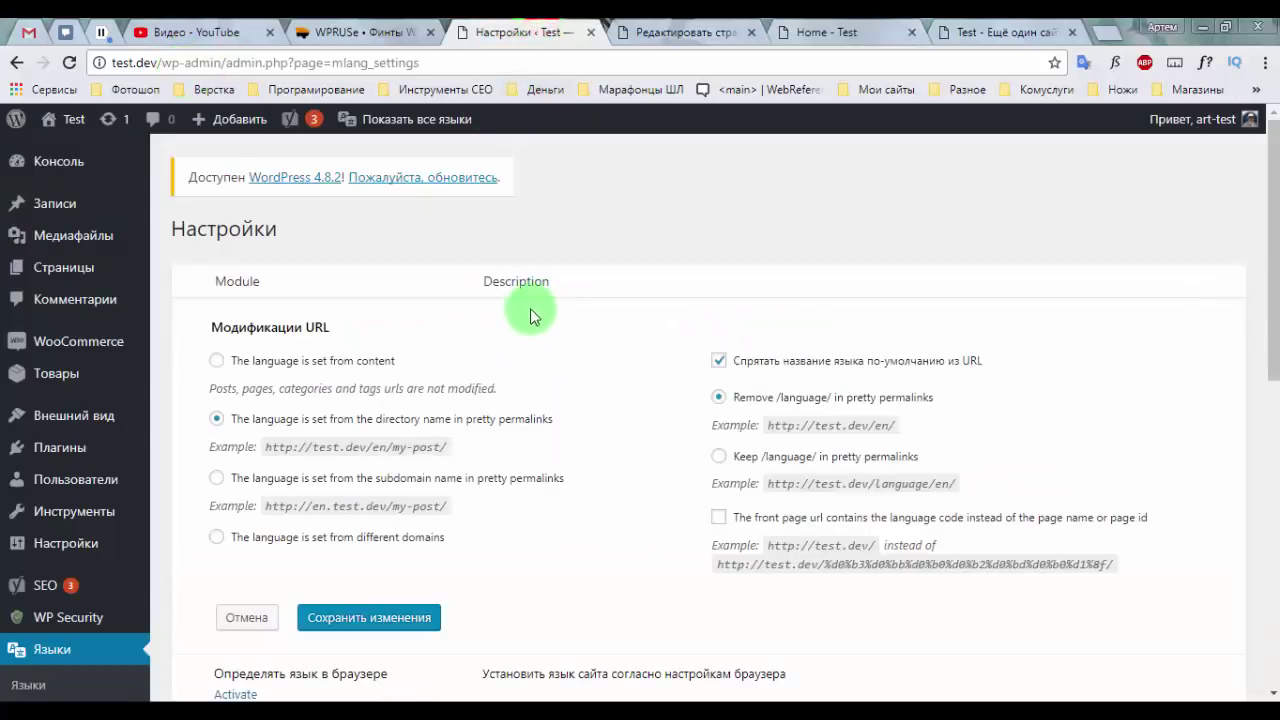
pyautogui.click(719, 517)
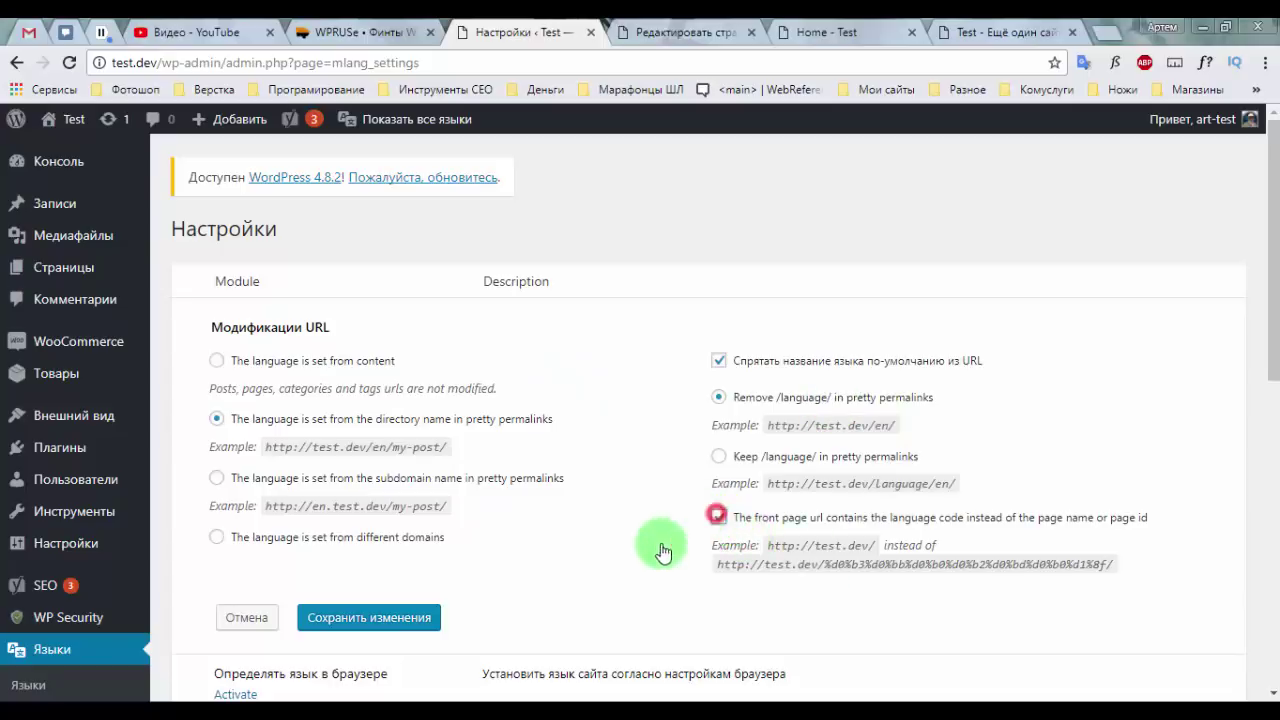
pyautogui.scroll(-1, 651, 528)
pyautogui.moveTo(1141, 423); pyautogui.dragTo(950, 435)
pyautogui.click(950, 435)
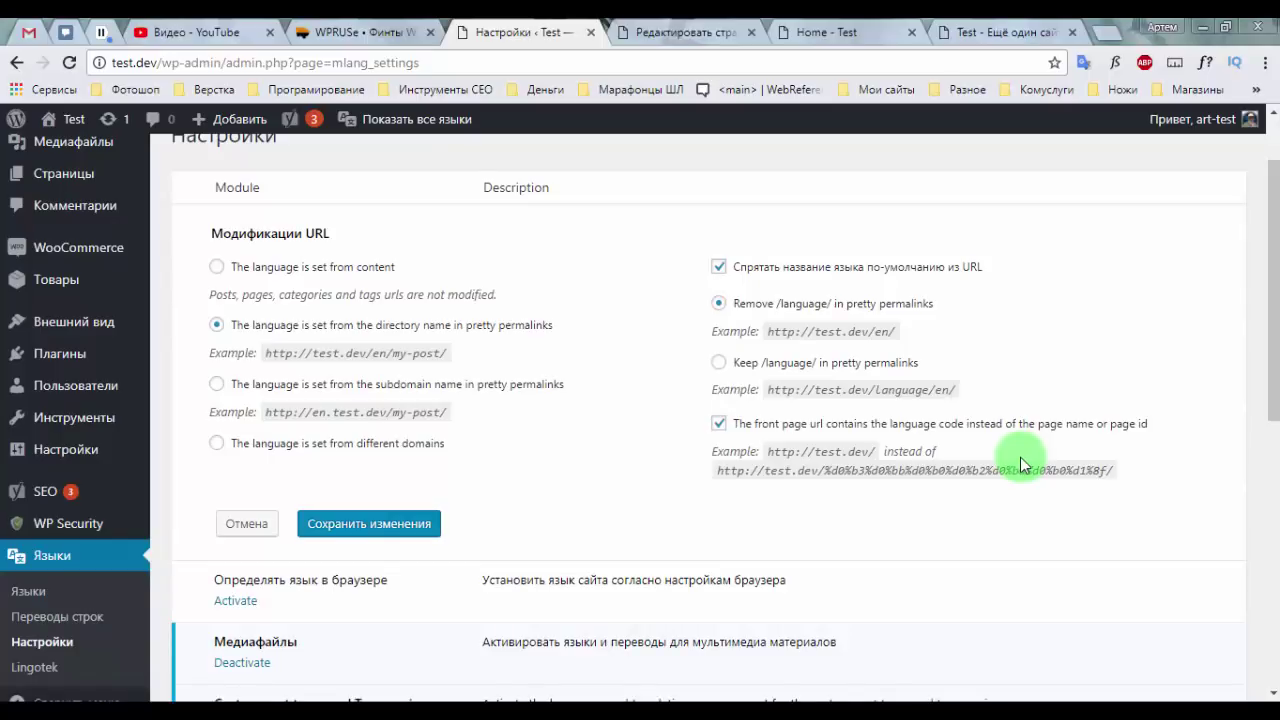
pyautogui.moveTo(1005, 470); pyautogui.dragTo(966, 472)
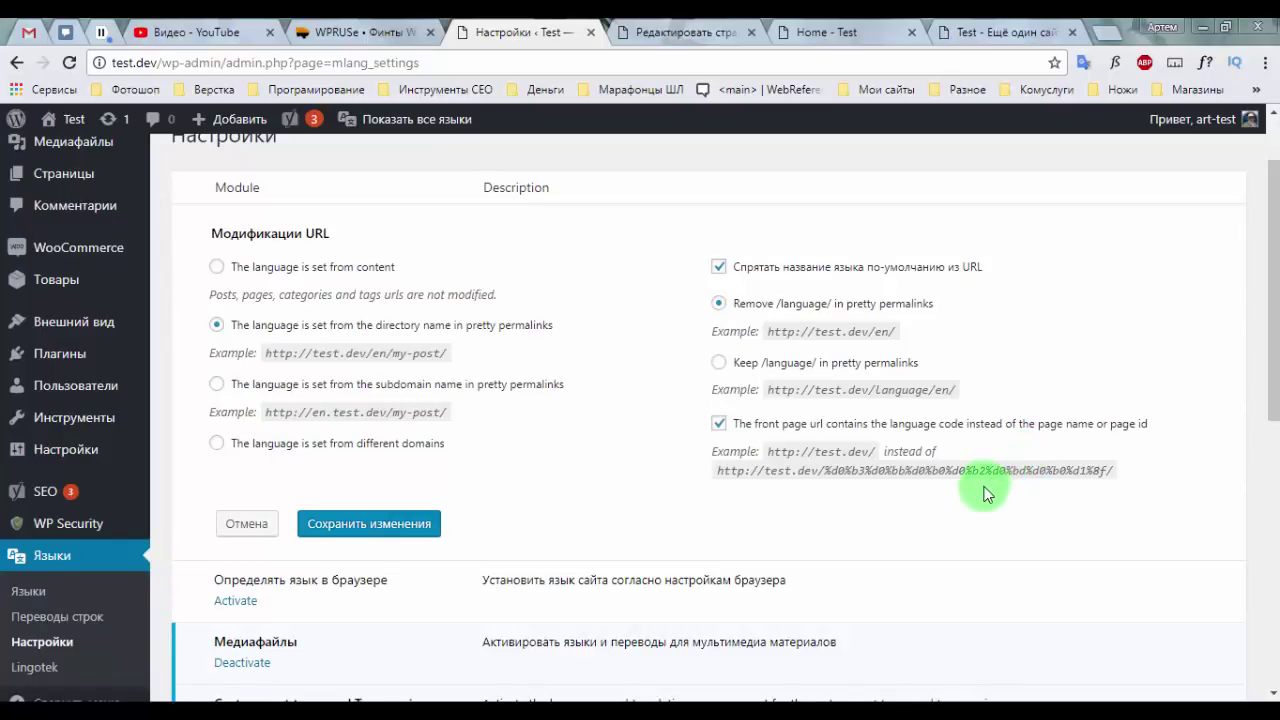
pyautogui.click(418, 517)
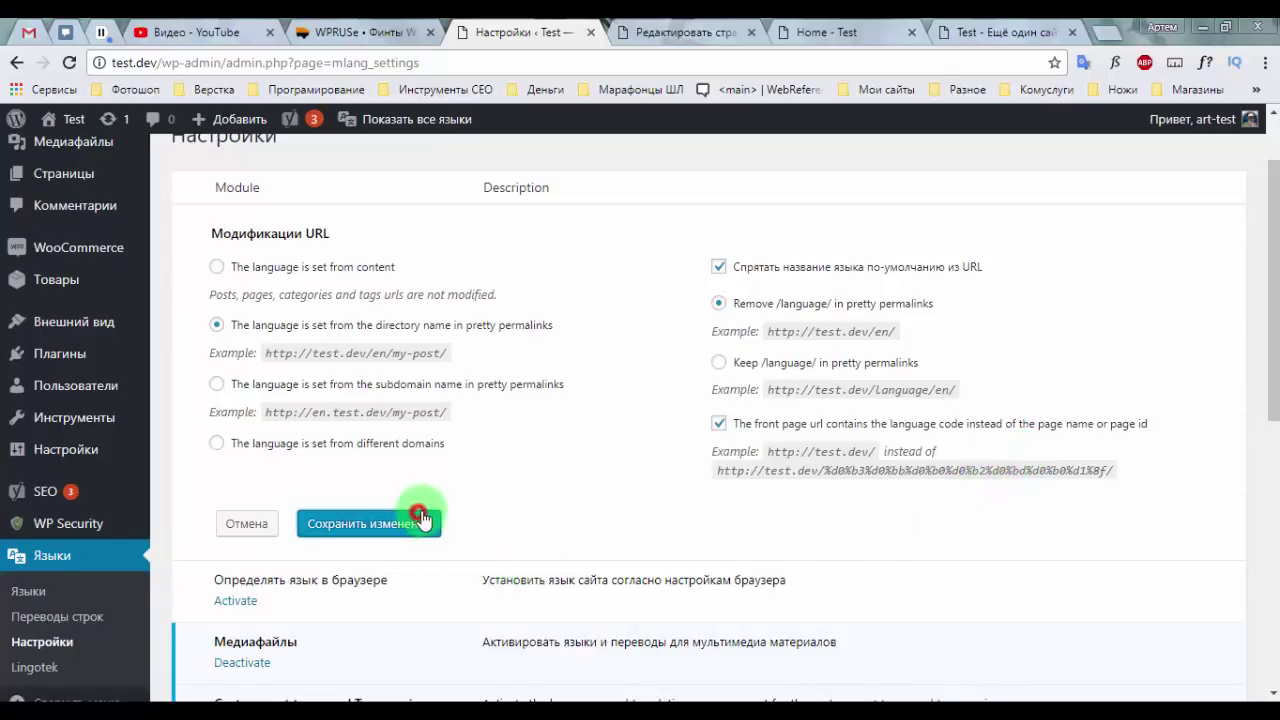
# Step: Return to the public front page and reload it to check its address with the saved URL settings
pyautogui.hotkey('ctrl', 'Tab')
pyautogui.hotkey('ctrl', 'Tab')
pyautogui.press('F5')
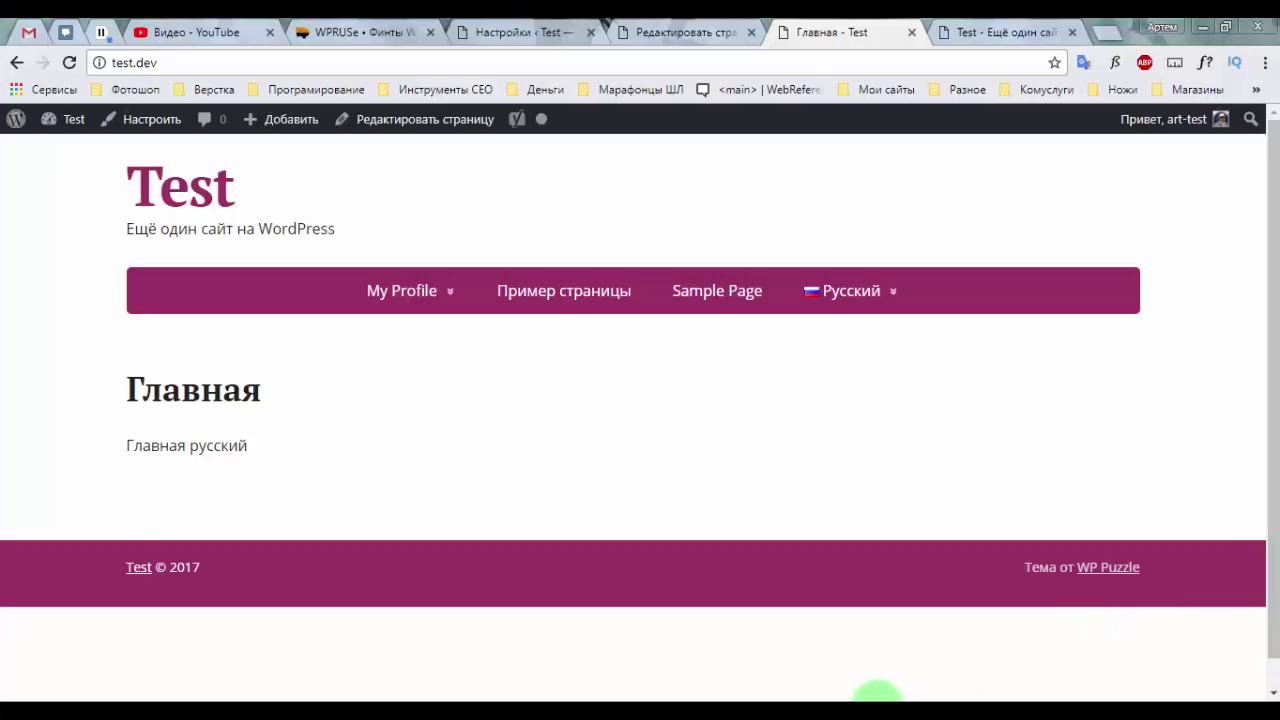
pyautogui.moveTo(346, 712)
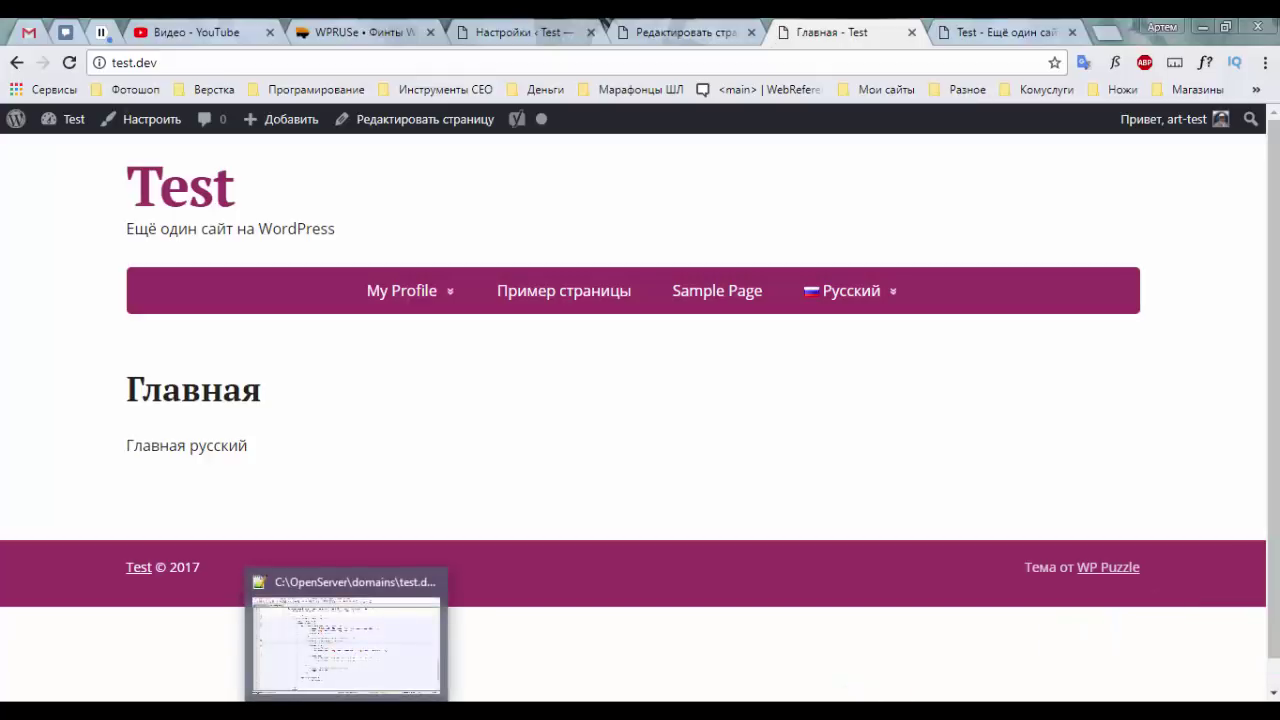